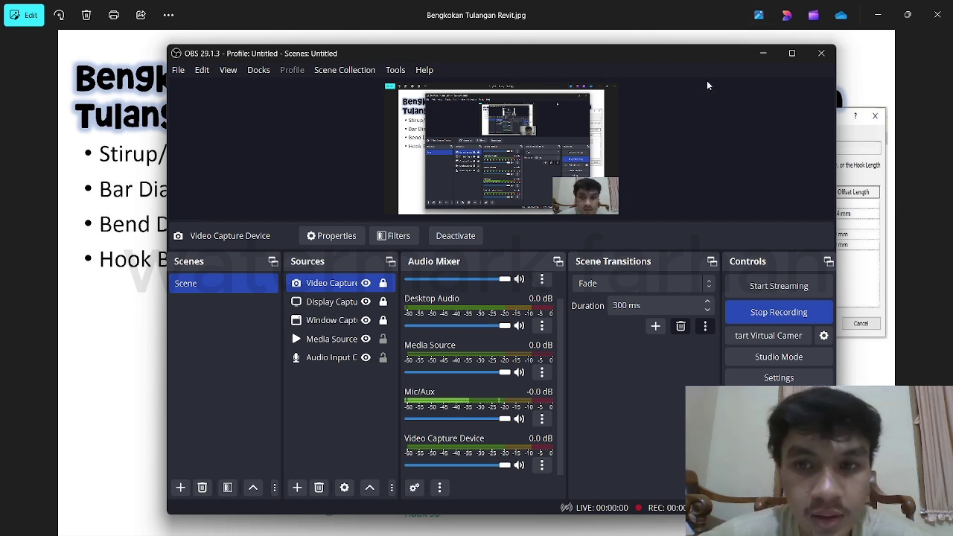
Switch to Revit and create a new project from the struktural template.
click(764, 54)
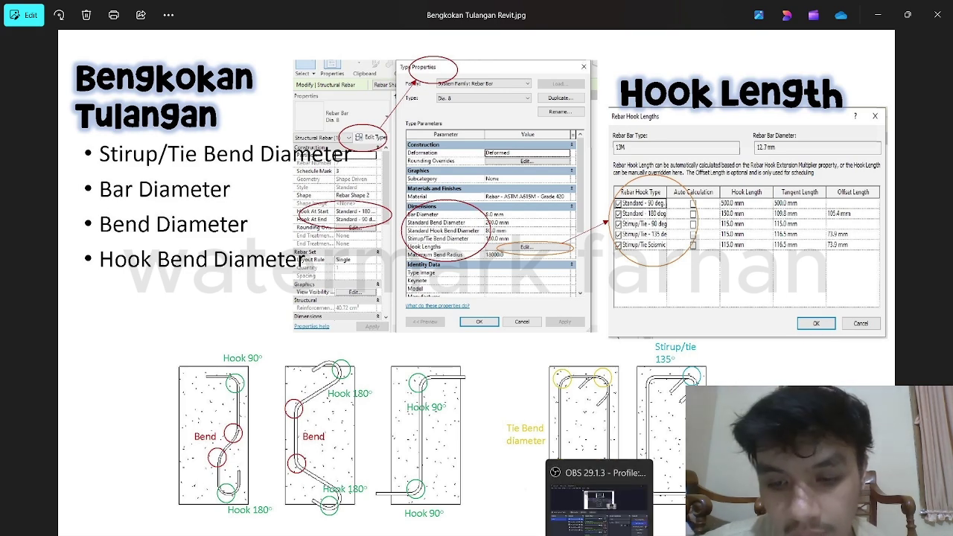
click(599, 535)
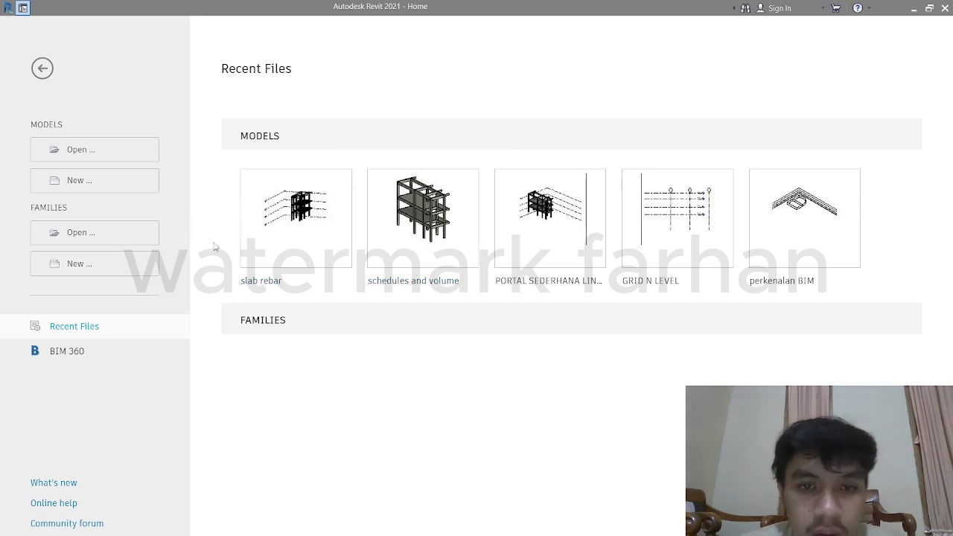
click(103, 182)
click(394, 264)
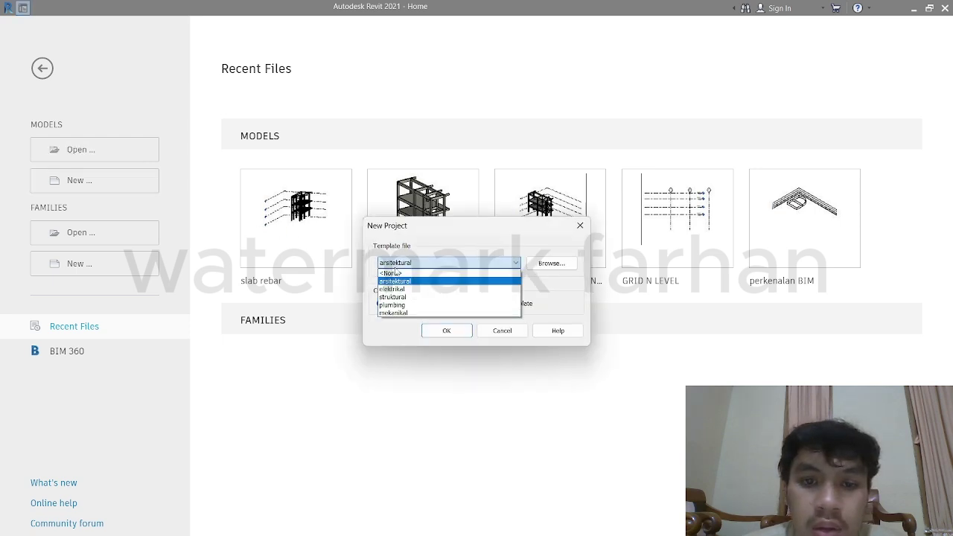
click(408, 297)
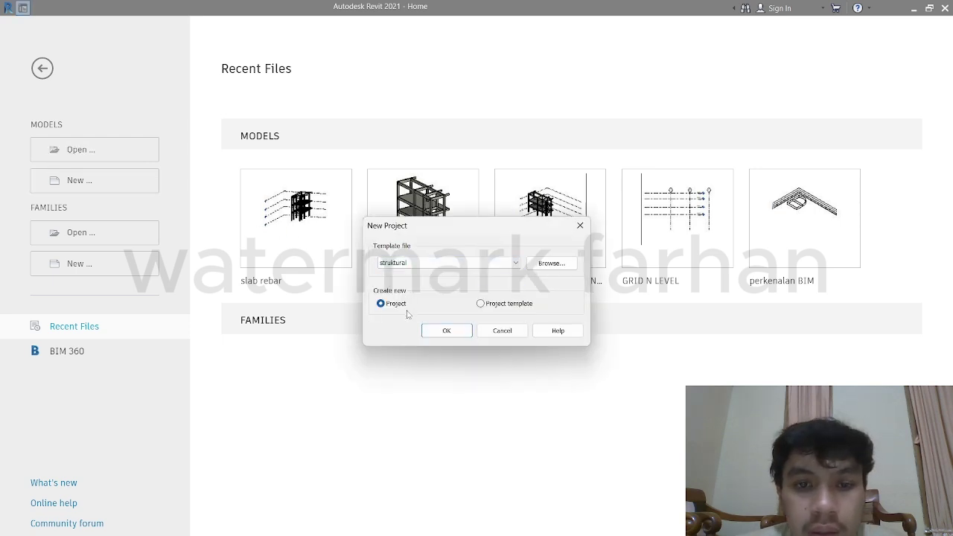
click(445, 331)
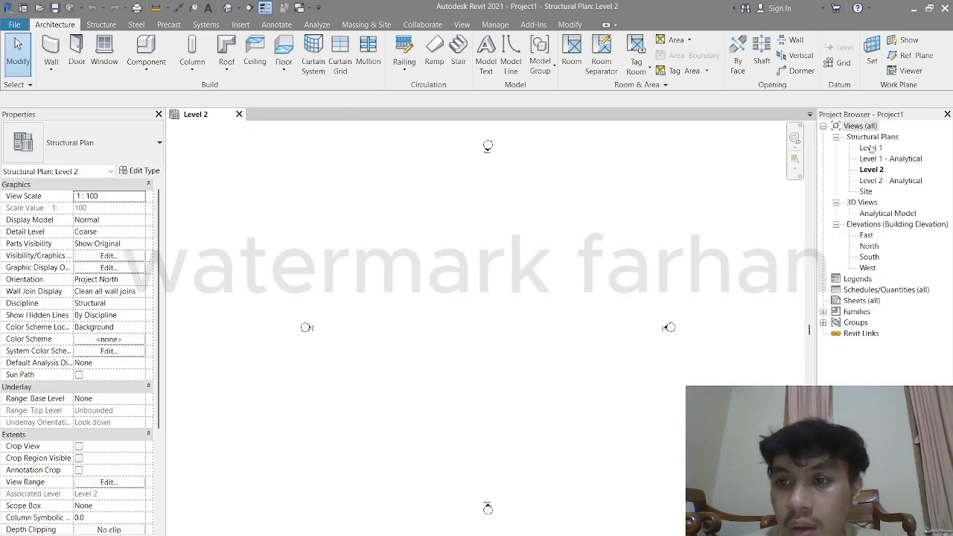
Place a vertical M_Concrete-Rectangular Beam, type 300 x 600mm, 10000 mm long in the Level 2 plan.
click(105, 25)
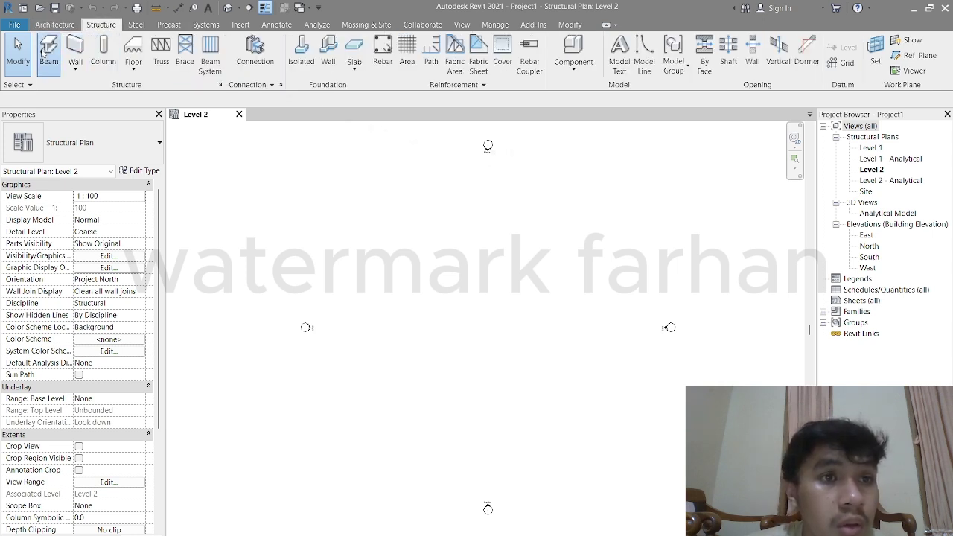
click(46, 55)
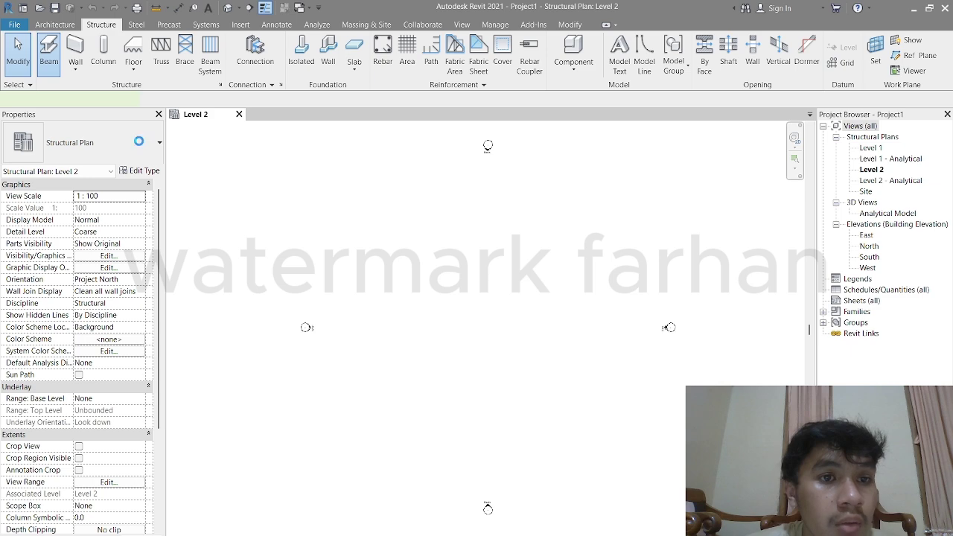
click(141, 145)
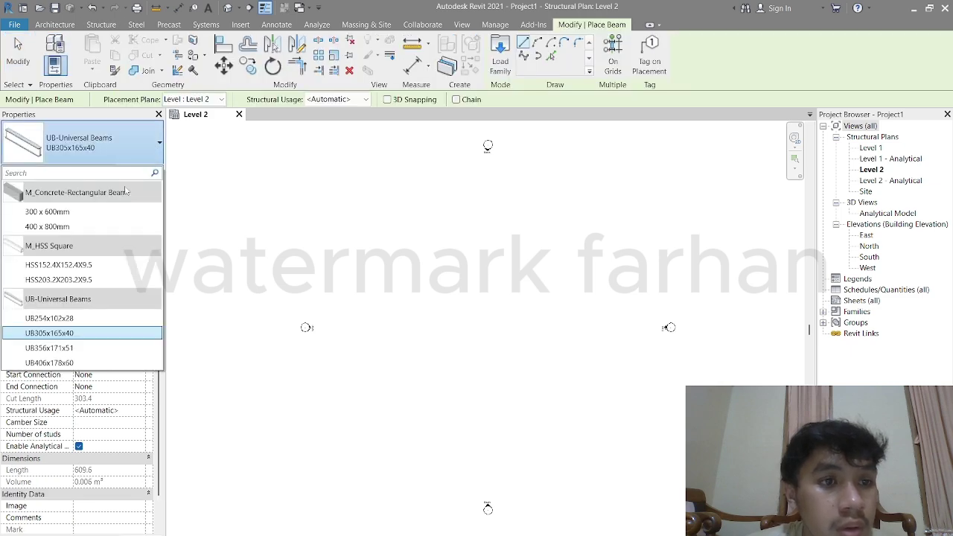
click(111, 214)
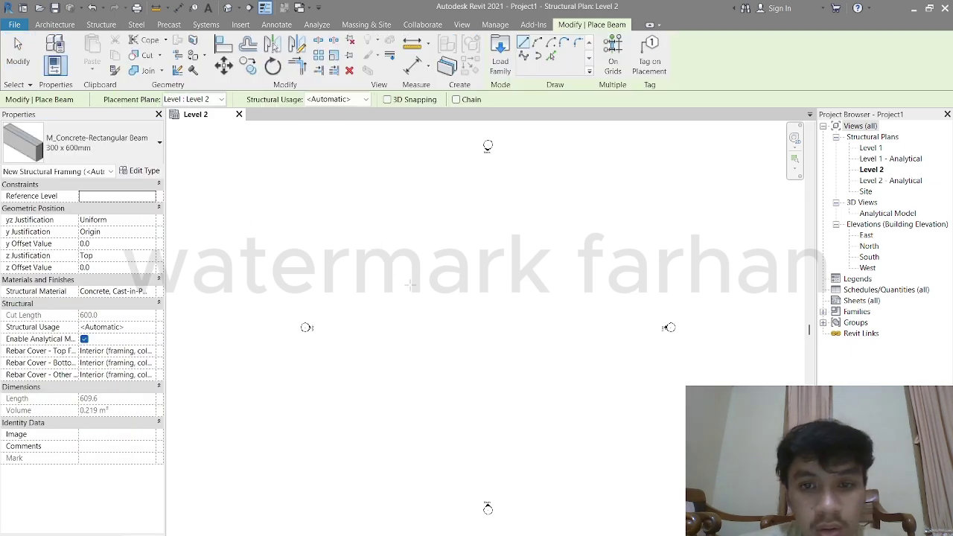
scroll(495, 316, up, 1)
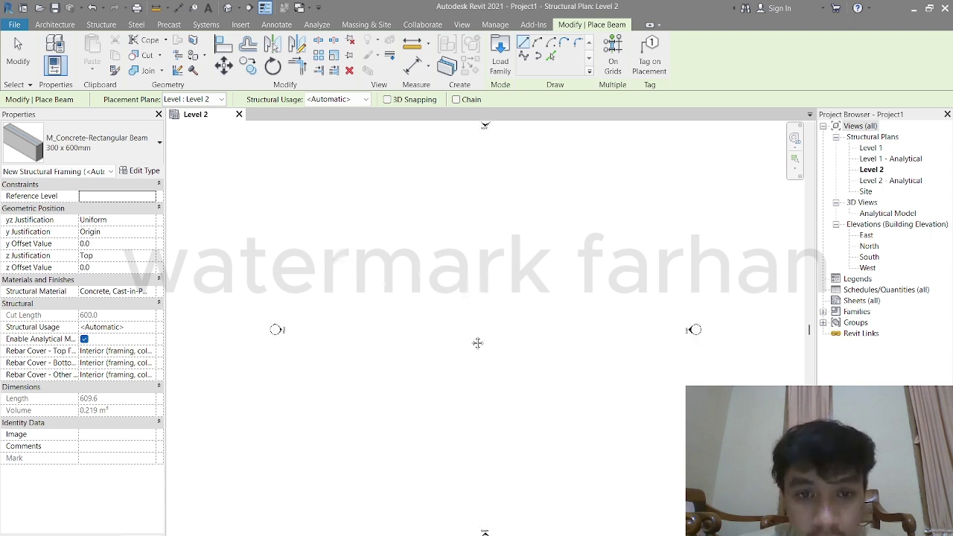
middle_drag(477, 343, 475, 306)
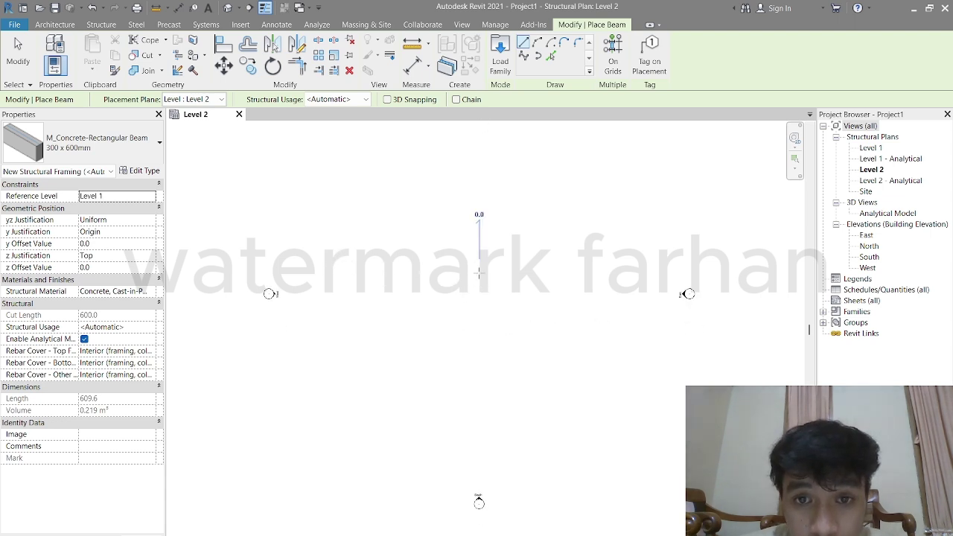
click(479, 261)
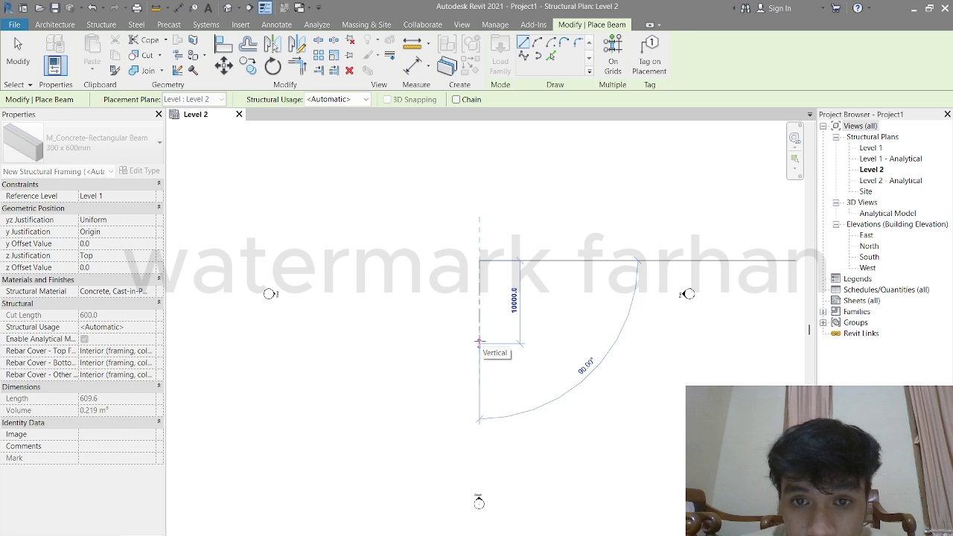
click(479, 343)
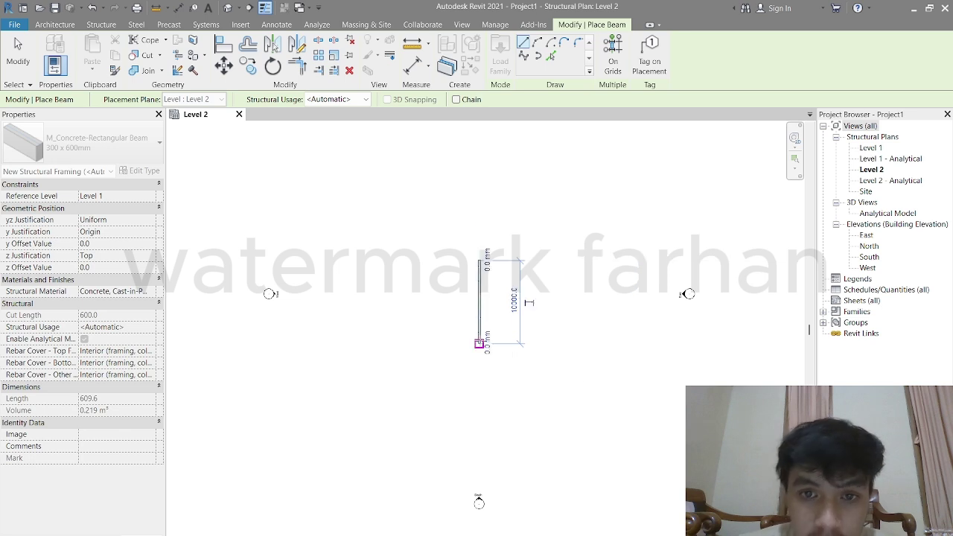
Place a second 300 x 600mm concrete beam horizontally, running left from just above the vertical beam's upper end, and end beam placement.
click(416, 255)
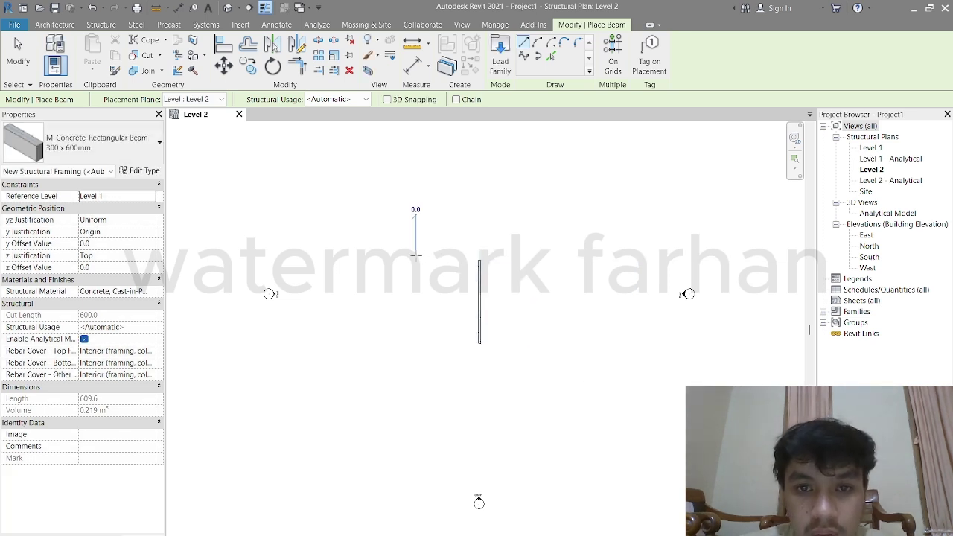
click(479, 255)
click(479, 252)
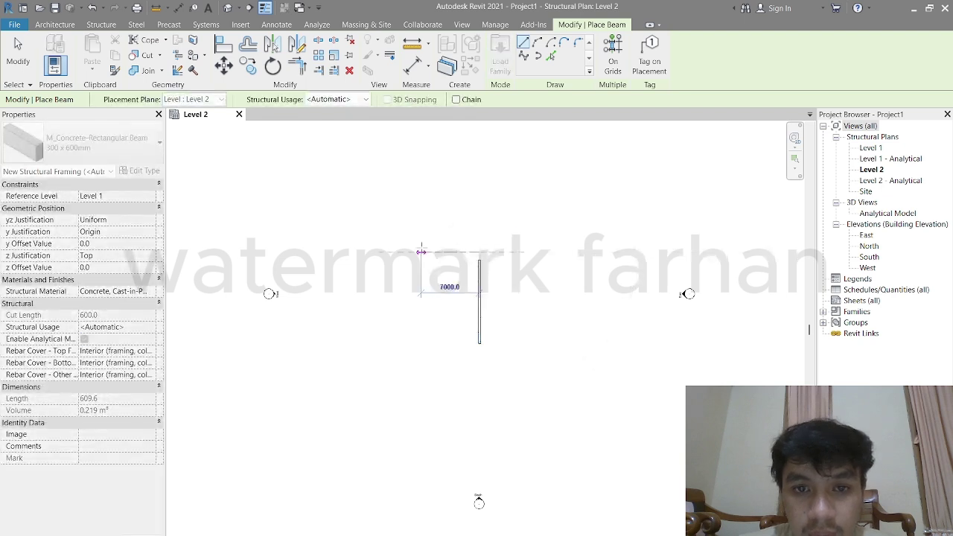
click(398, 252)
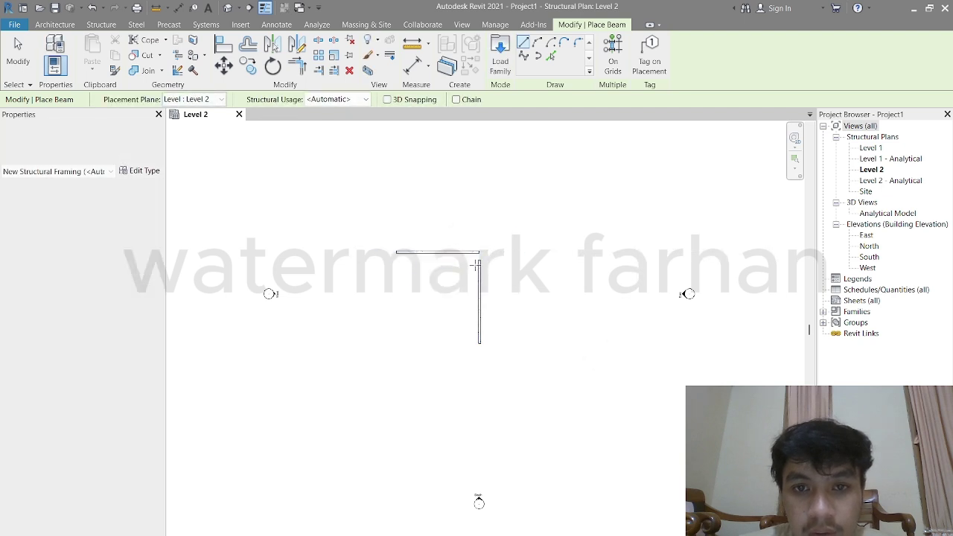
scroll(496, 275, up, 3)
scroll(480, 253, up, 2)
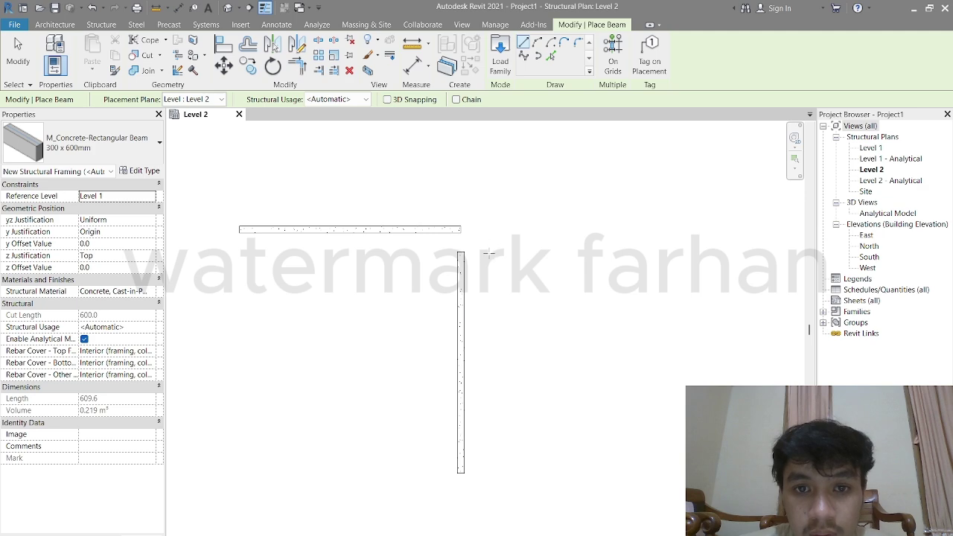
key(Escape)
key(Escape)
Open the East elevation and start placing structural rebar, accepting the notice about hooks in rebar shape definitions.
double_click(866, 235)
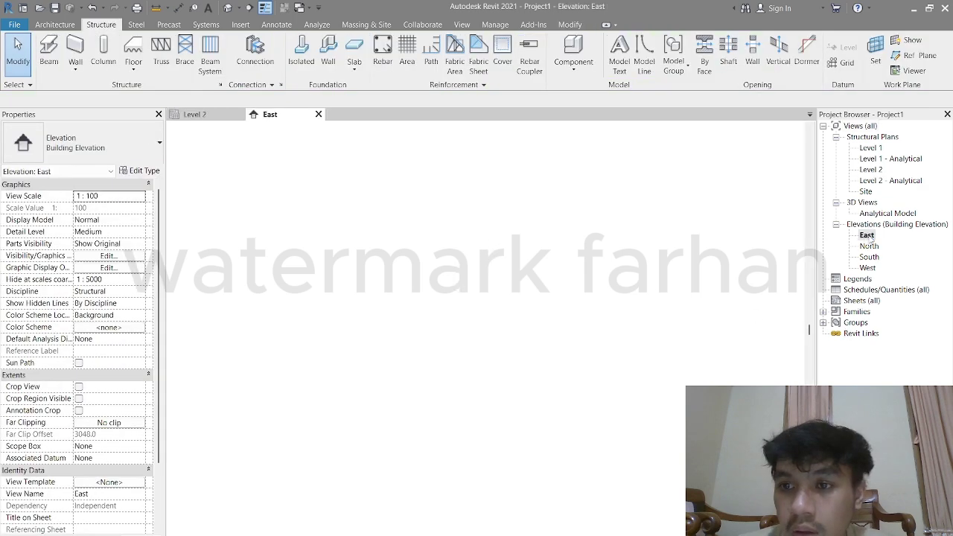
scroll(626, 307, up, 2)
scroll(603, 315, down, 1)
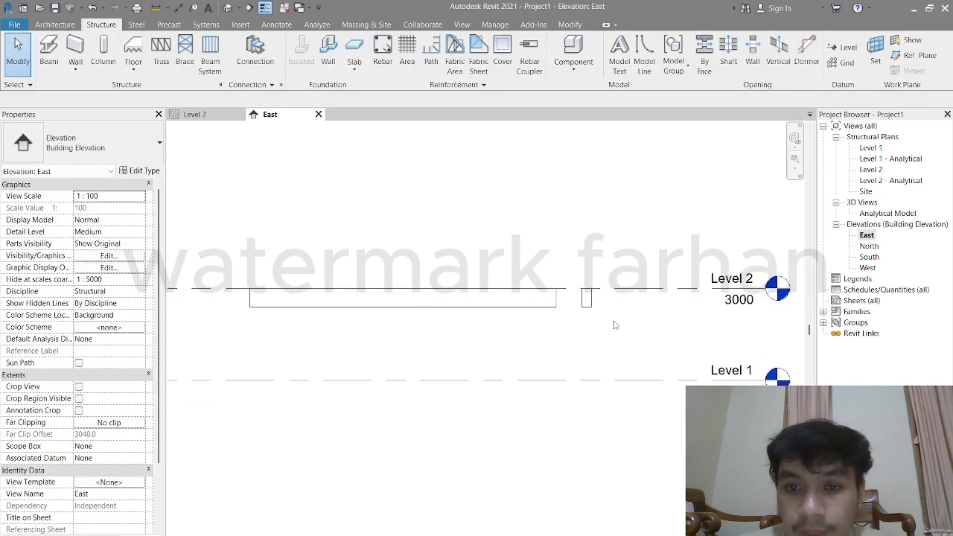
scroll(476, 317, up, 3)
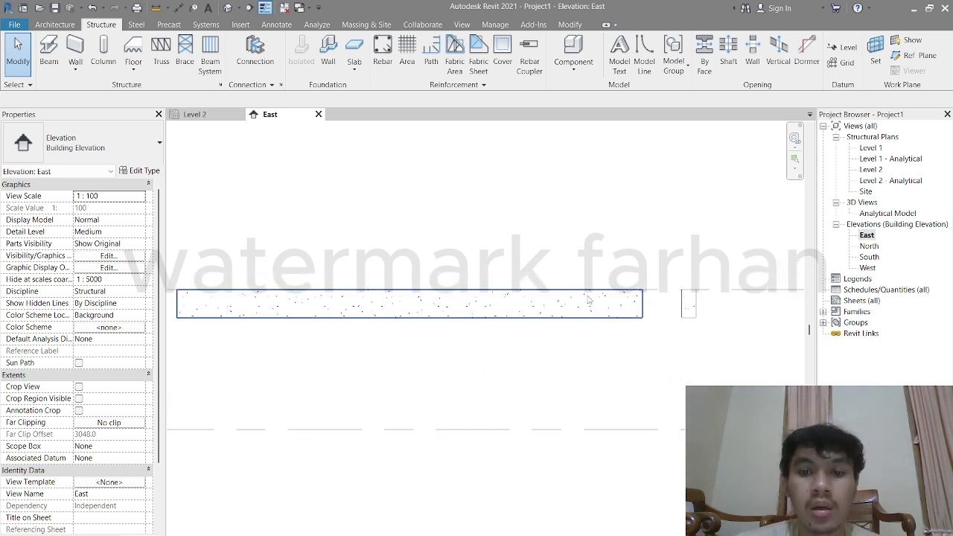
middle_drag(481, 332, 474, 318)
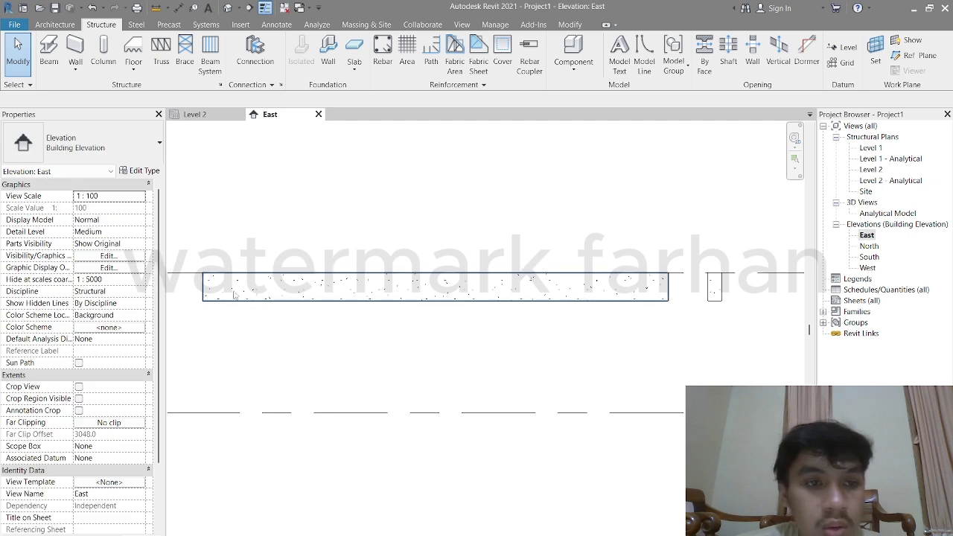
middle_drag(209, 266, 215, 277)
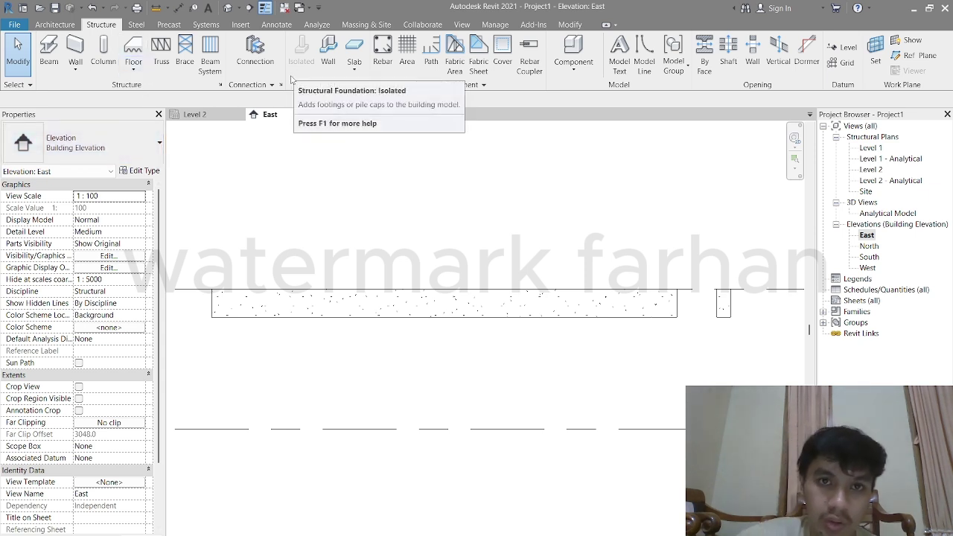
click(391, 48)
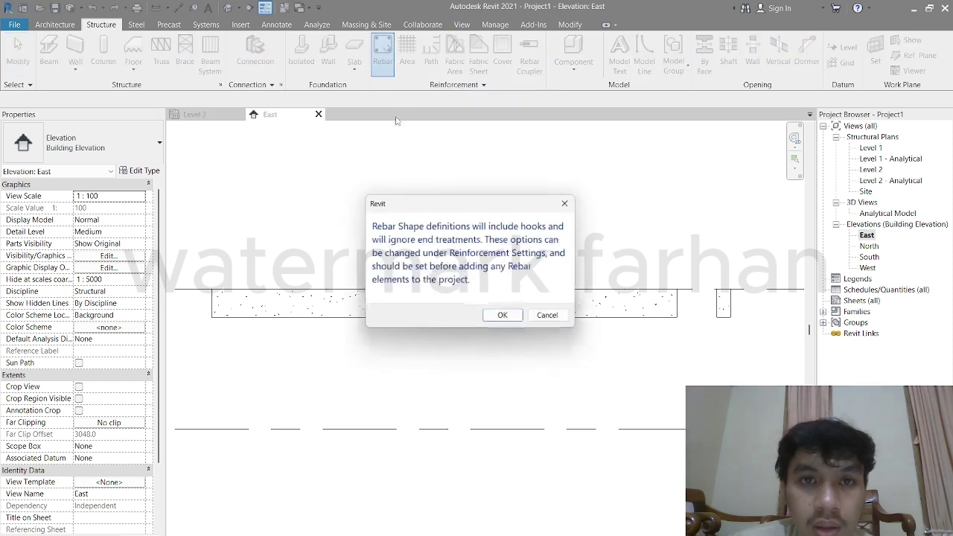
click(503, 318)
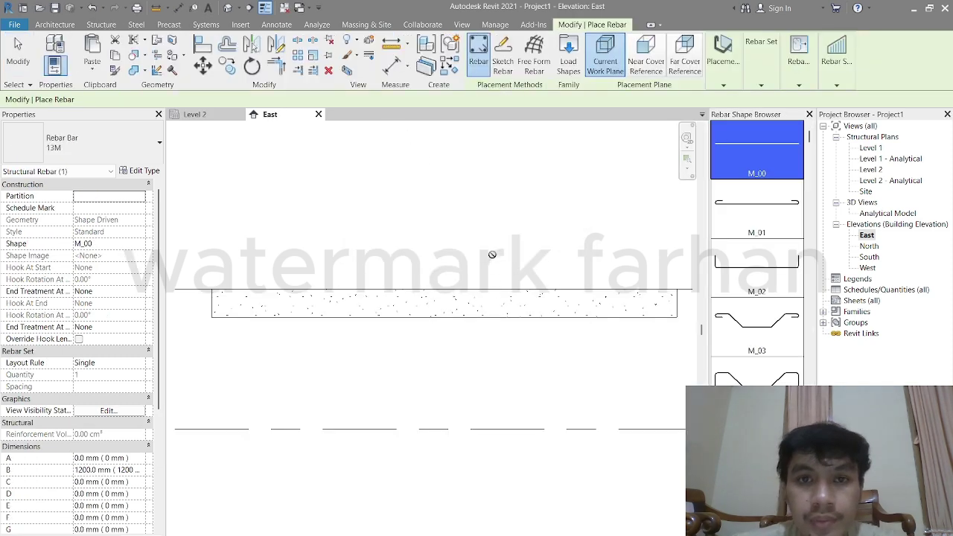
Look through the available rebar shapes for bent and hooked bars suited to the beam.
scroll(760, 340, down, 2)
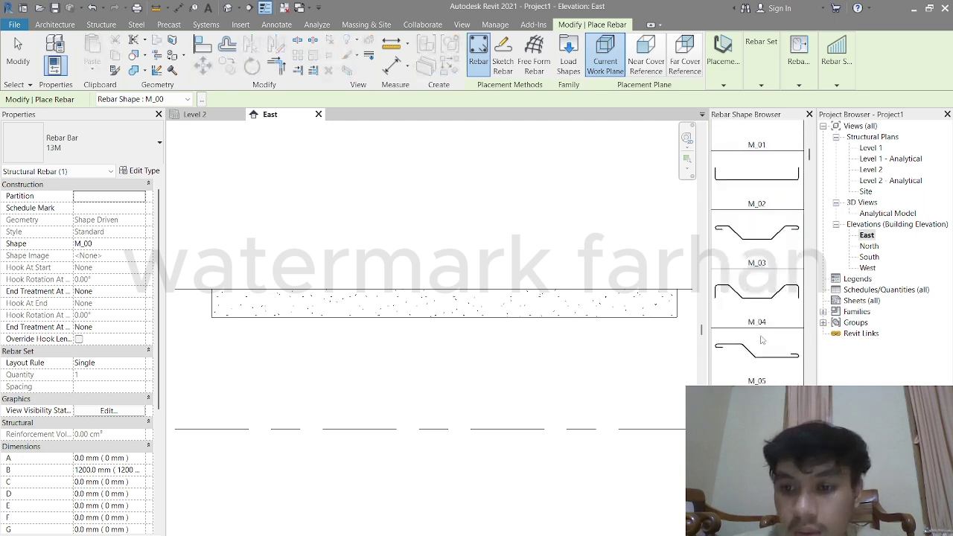
scroll(756, 331, down, 2)
scroll(753, 327, up, 5)
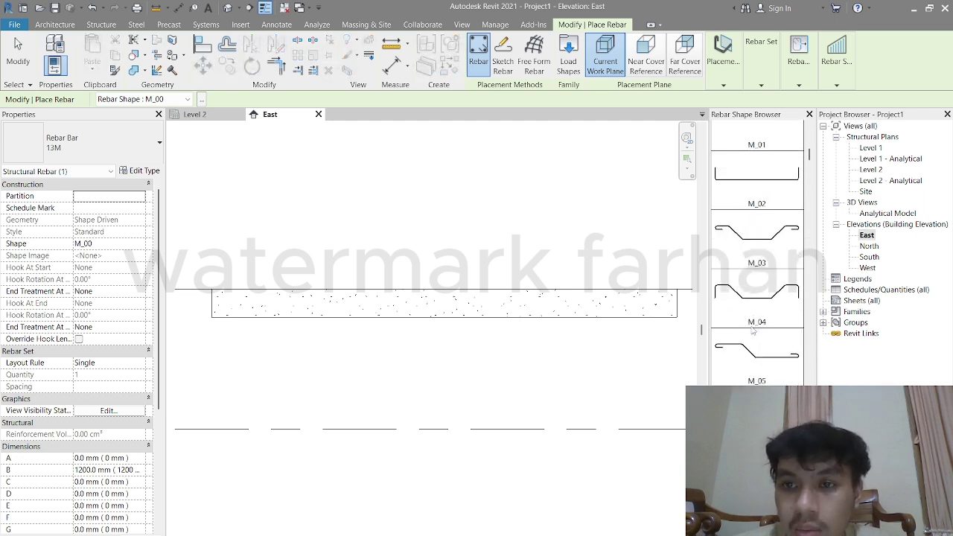
scroll(754, 313, down, 12)
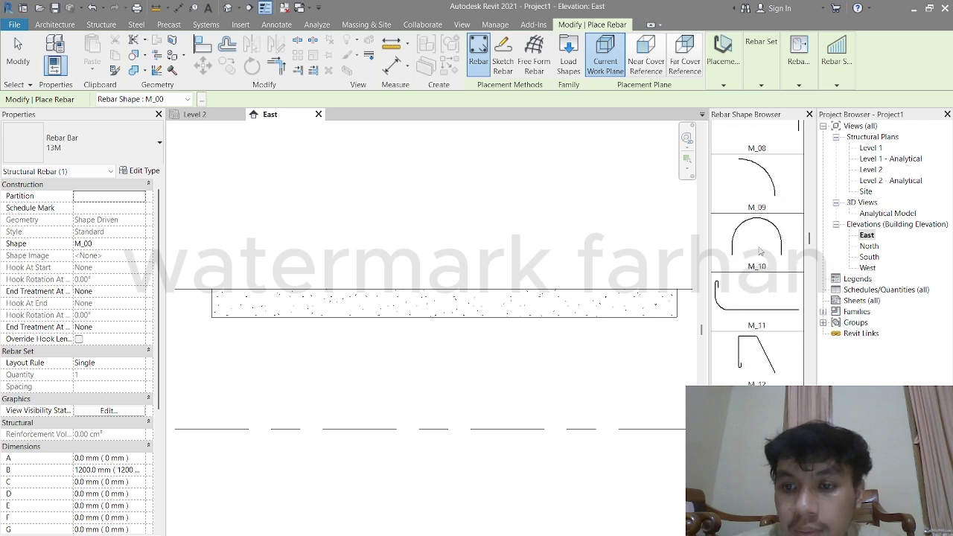
scroll(759, 252, down, 9)
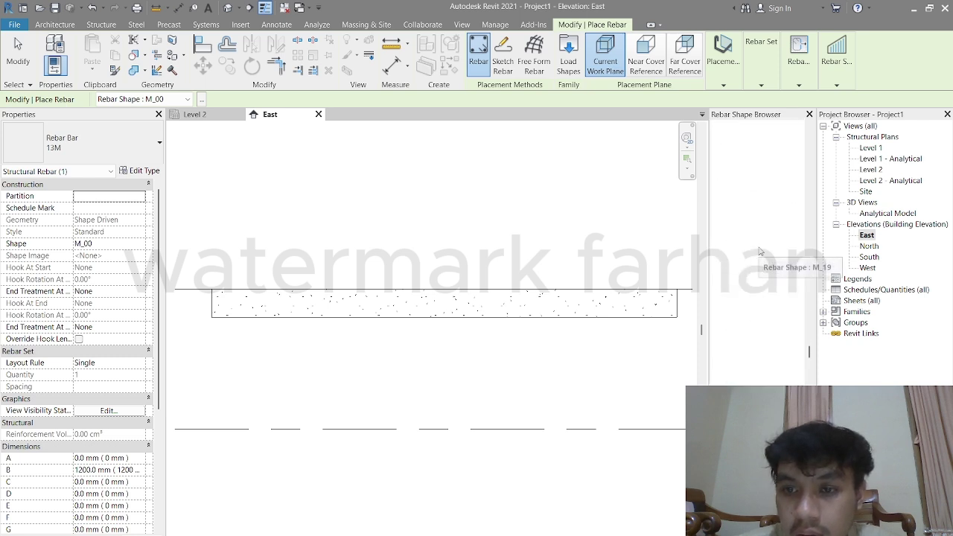
scroll(759, 251, down, 10)
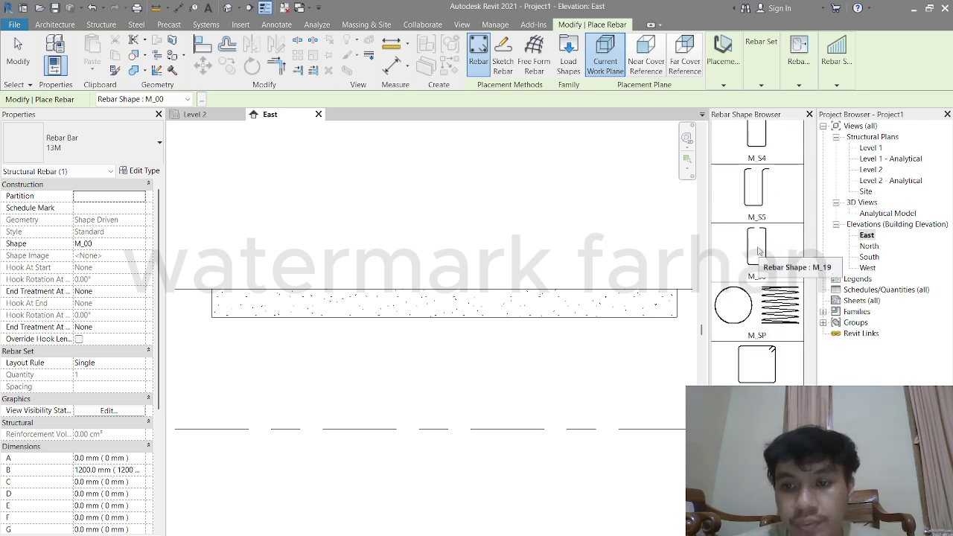
scroll(758, 252, down, 5)
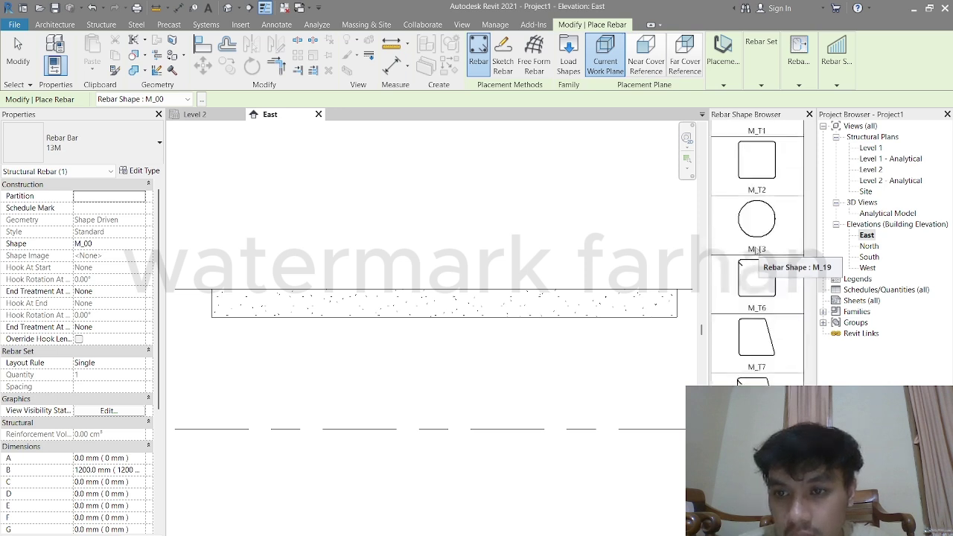
scroll(753, 251, up, 10)
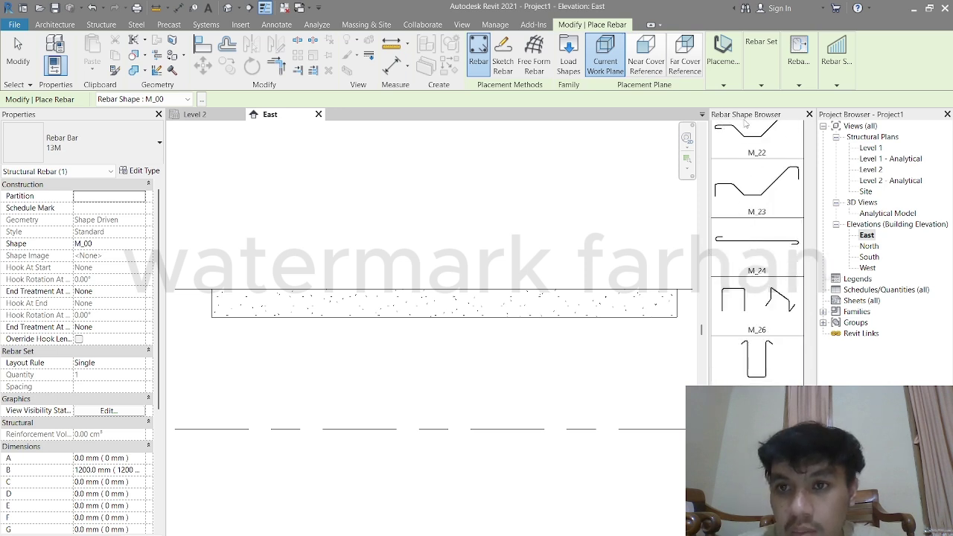
scroll(748, 273, up, 10)
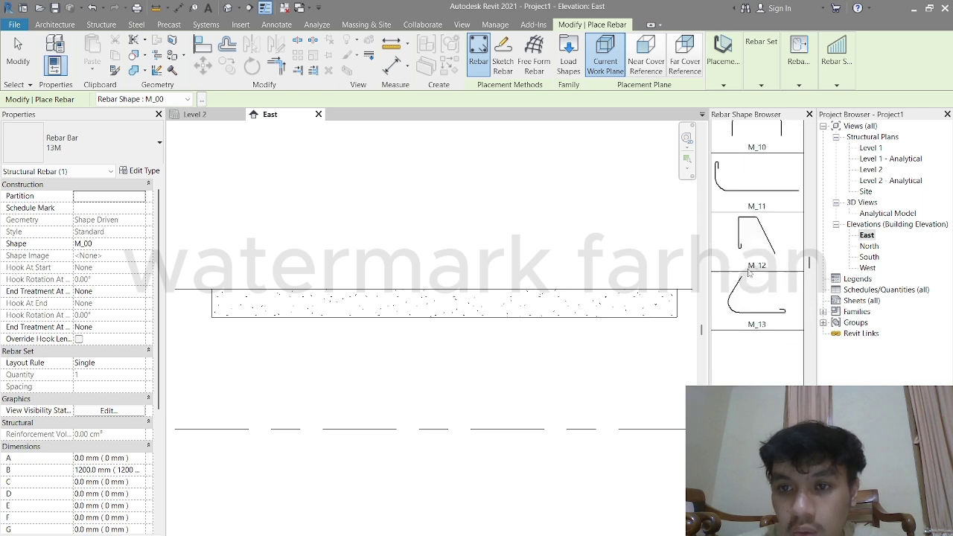
scroll(748, 273, up, 3)
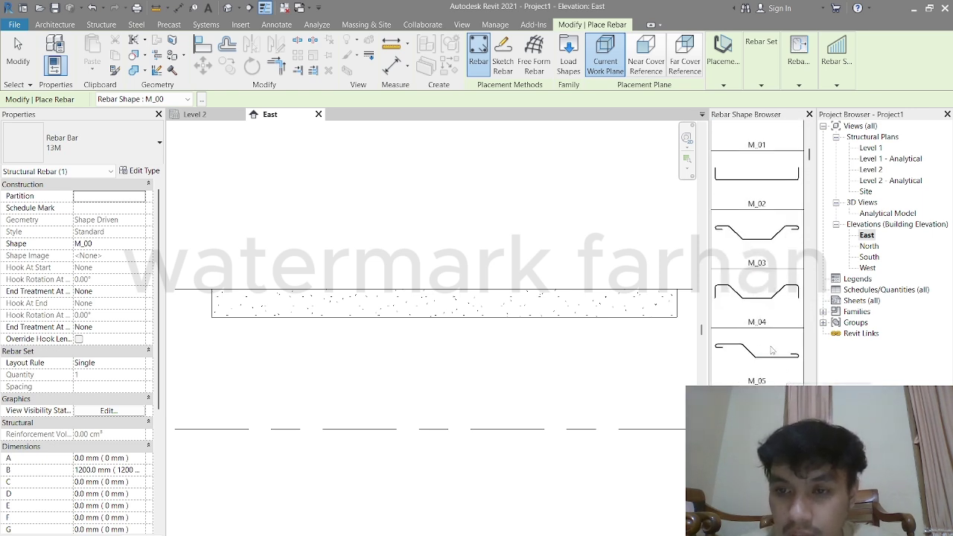
scroll(767, 351, down, 3)
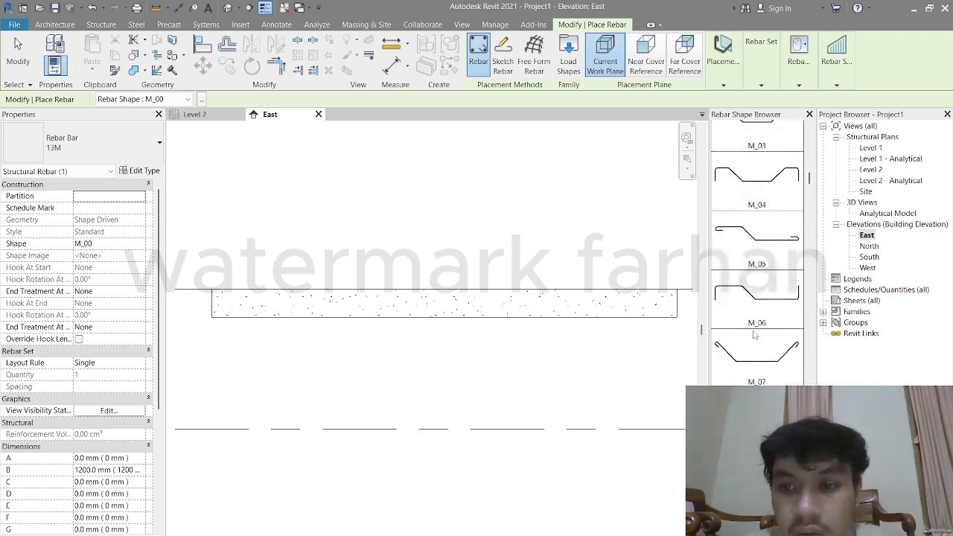
scroll(767, 335, down, 1)
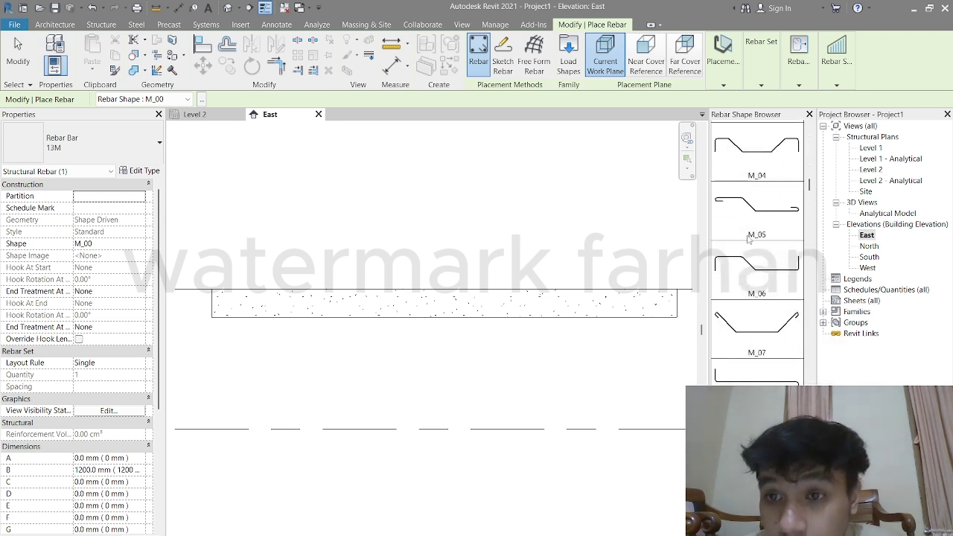
Choose rebar shape M_05 and restart rebar placement with the 10000 mm beam selected, accepting the notice about hooks.
scroll(747, 236, up, 1)
click(753, 254)
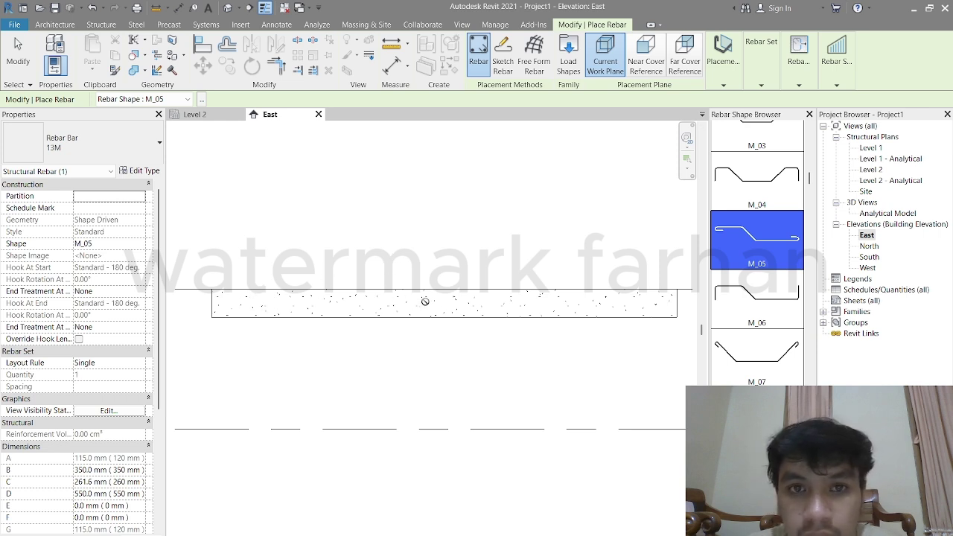
key(Escape)
key(Escape)
drag(592, 326, 525, 234)
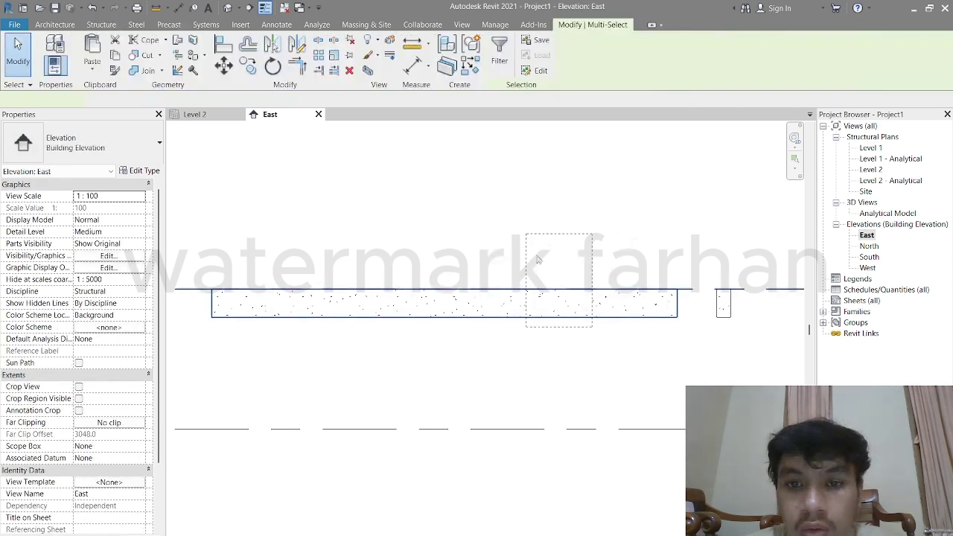
key(Escape)
drag(503, 347, 478, 301)
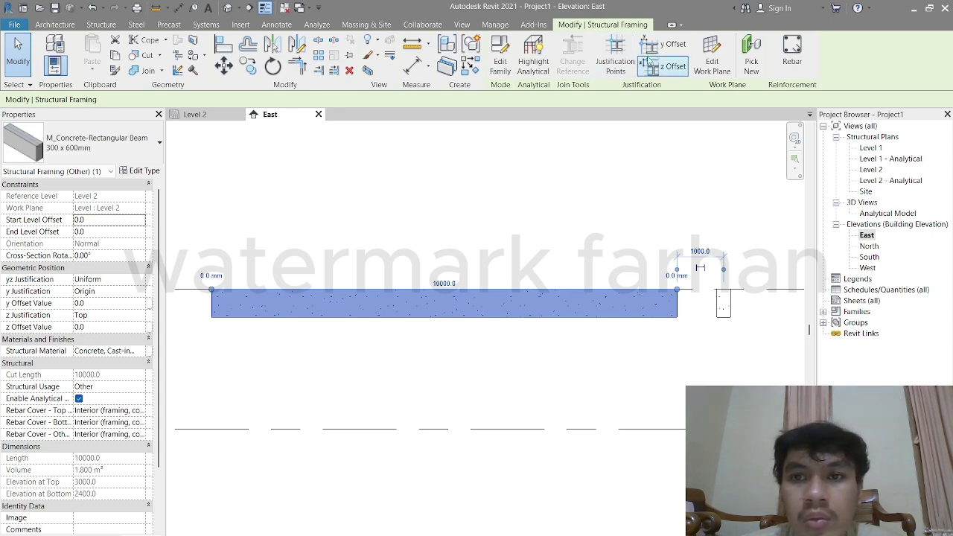
click(785, 60)
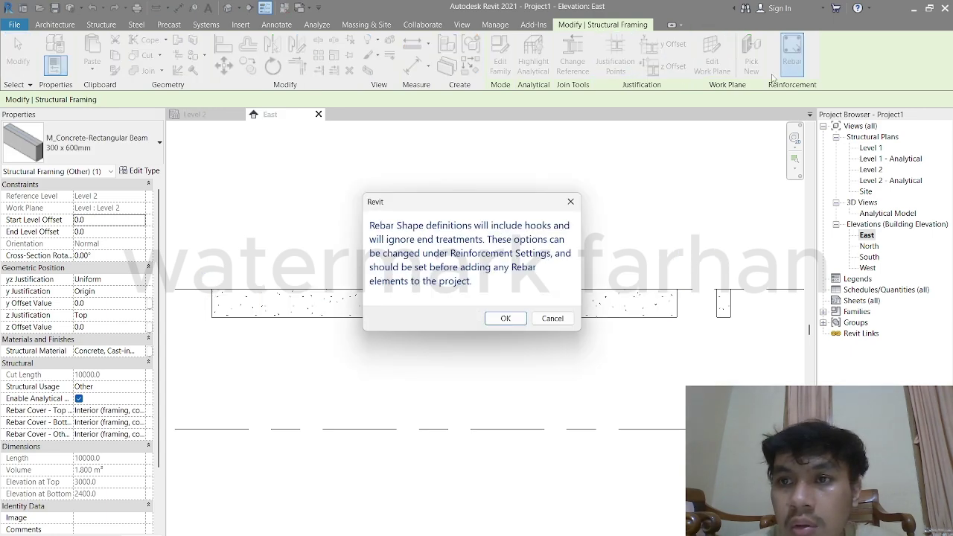
click(505, 318)
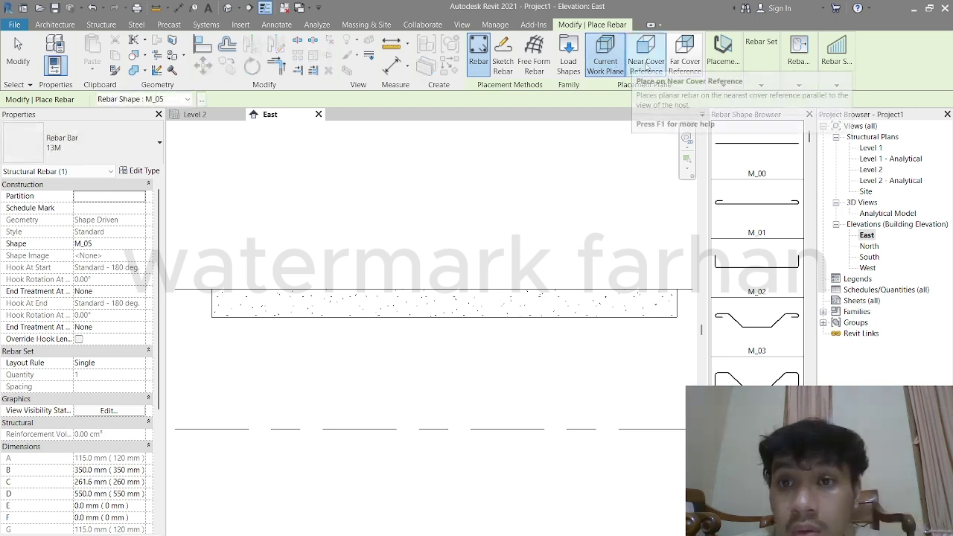
Place one M_05 bar in the left part of the long beam on the near cover reference, and end rebar placement.
click(645, 54)
click(723, 58)
click(726, 106)
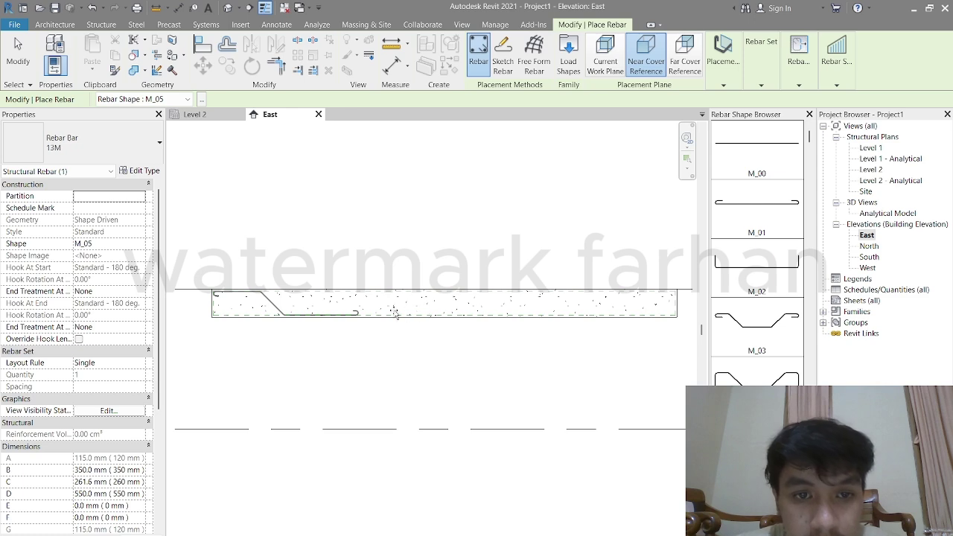
key(Escape)
key(Escape)
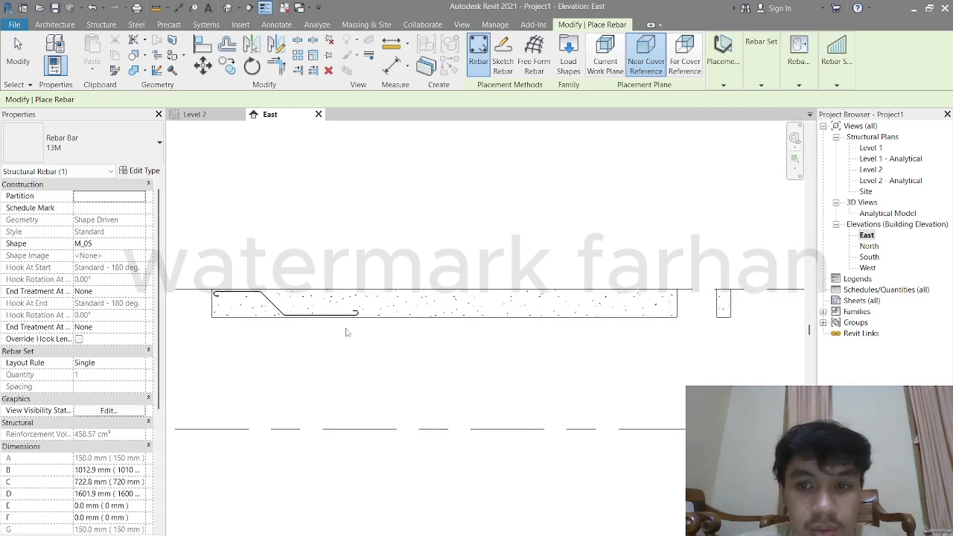
Examine the placed bar's bend and end hooks within the beam.
scroll(347, 330, up, 1)
mouse_move(315, 323)
middle_down()
mouse_move(459, 334)
mouse_move(316, 326)
middle_up()
scroll(347, 297, up, 2)
scroll(452, 314, down, 3)
scroll(461, 327, down, 3)
scroll(361, 325, up, 1)
scroll(368, 325, down, 1)
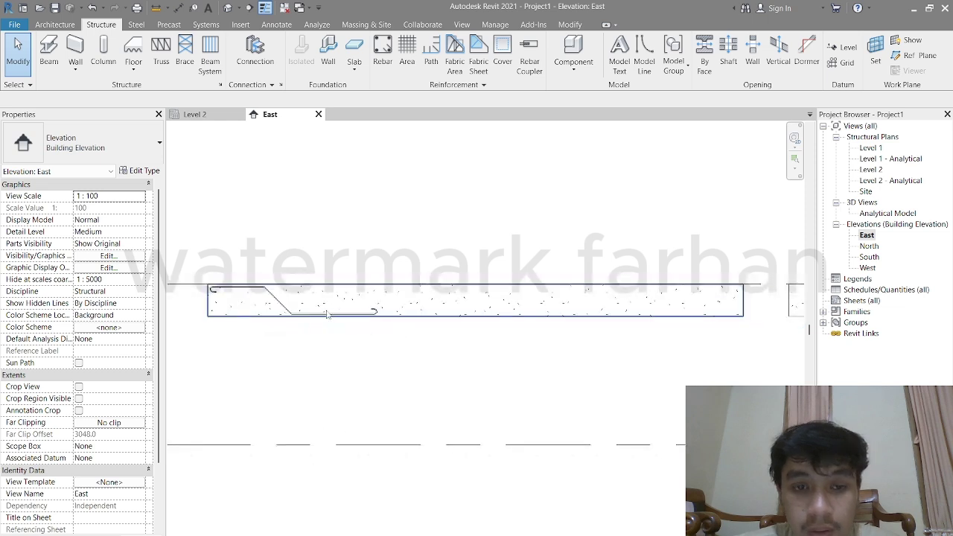
middle_drag(629, 325, 595, 323)
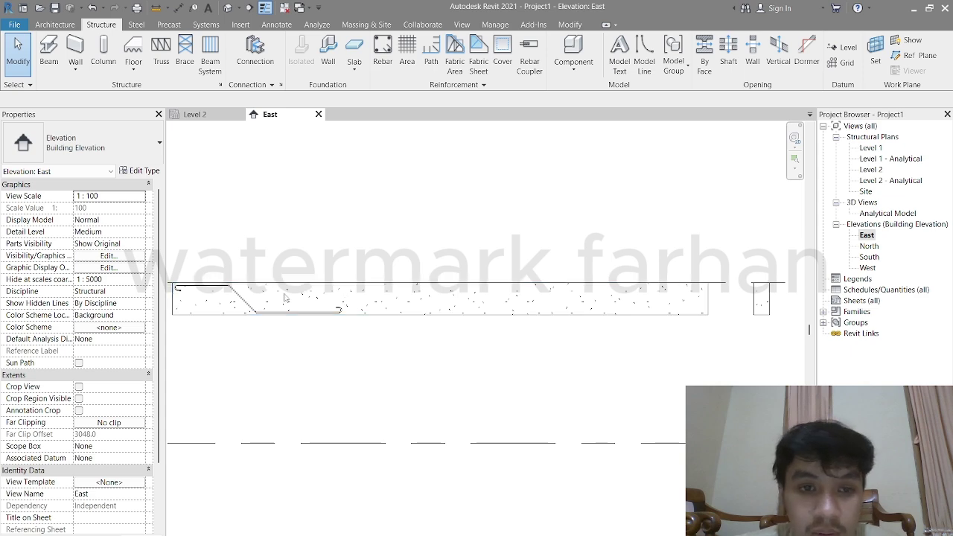
click(244, 302)
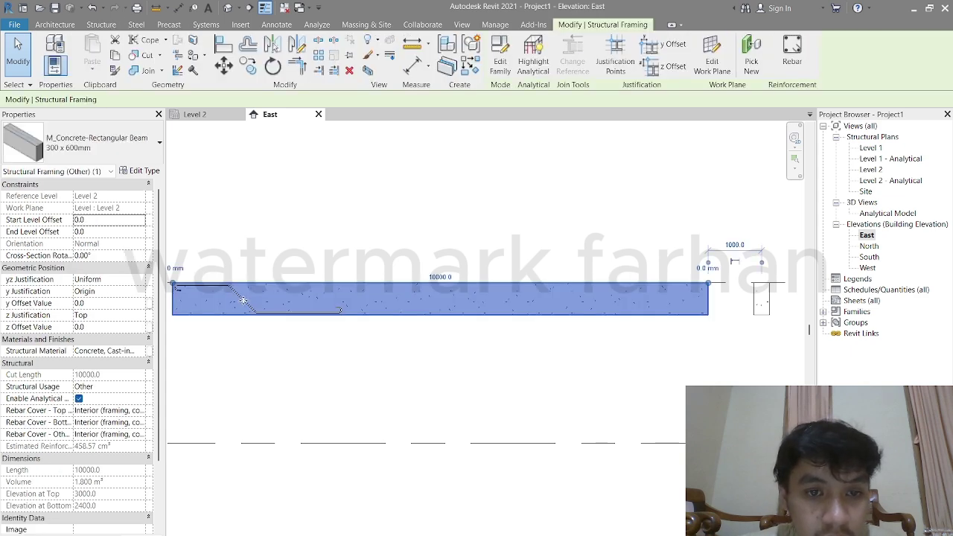
scroll(305, 314, up, 2)
key(Escape)
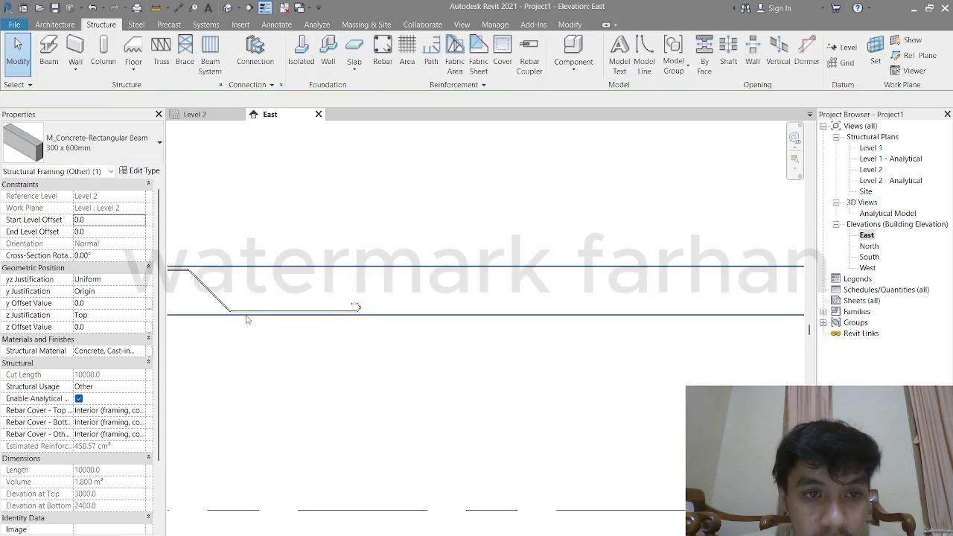
scroll(246, 316, up, 2)
middle_drag(359, 340, 470, 366)
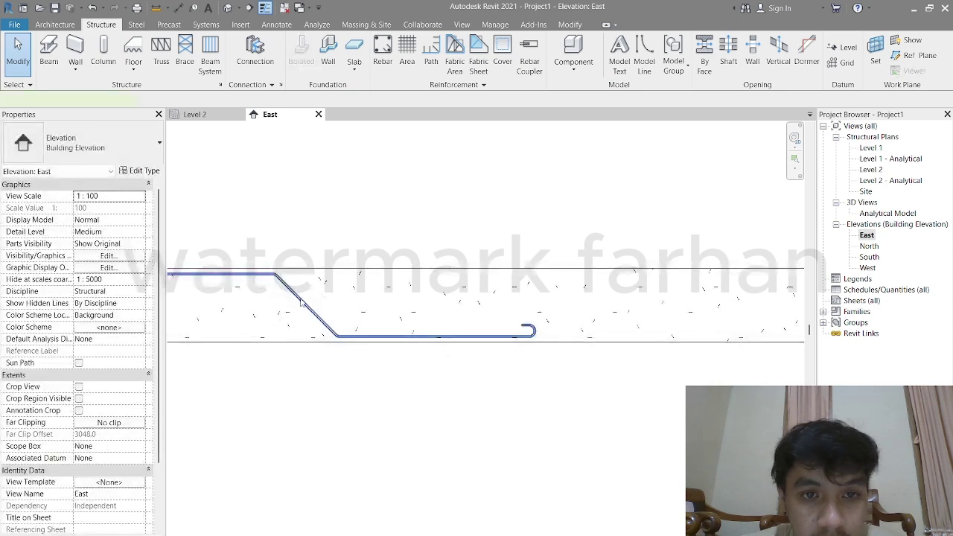
Stretch the bar's lower hooked end to near the beam's right end, making the lower segment about 8312 mm long.
click(301, 302)
scroll(383, 320, down, 2)
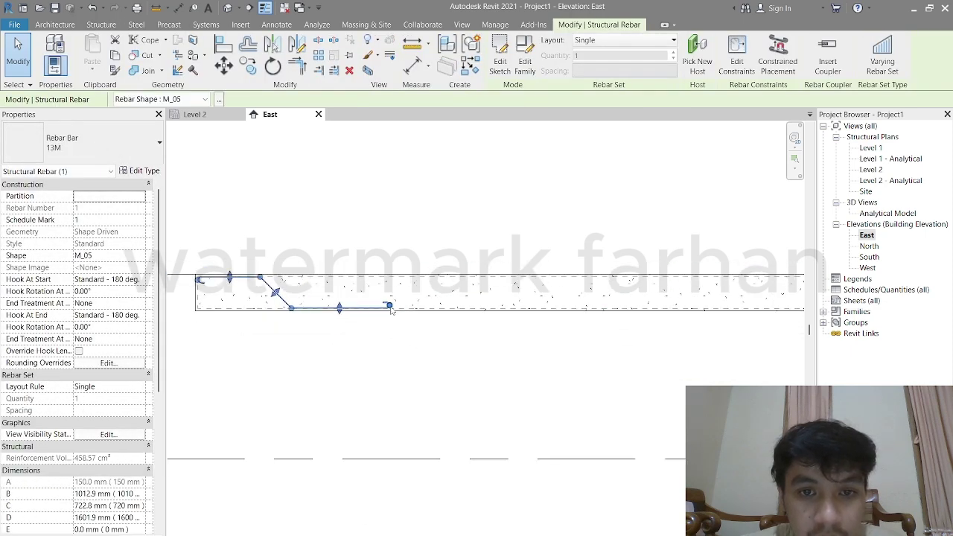
drag(390, 306, 609, 299)
scroll(537, 285, down, 2)
scroll(597, 301, down, 1)
mouse_move(608, 299)
mouse_down()
mouse_move(499, 296)
mouse_move(604, 315)
mouse_up()
middle_drag(603, 313, 500, 310)
drag(499, 310, 615, 298)
scroll(611, 305, up, 3)
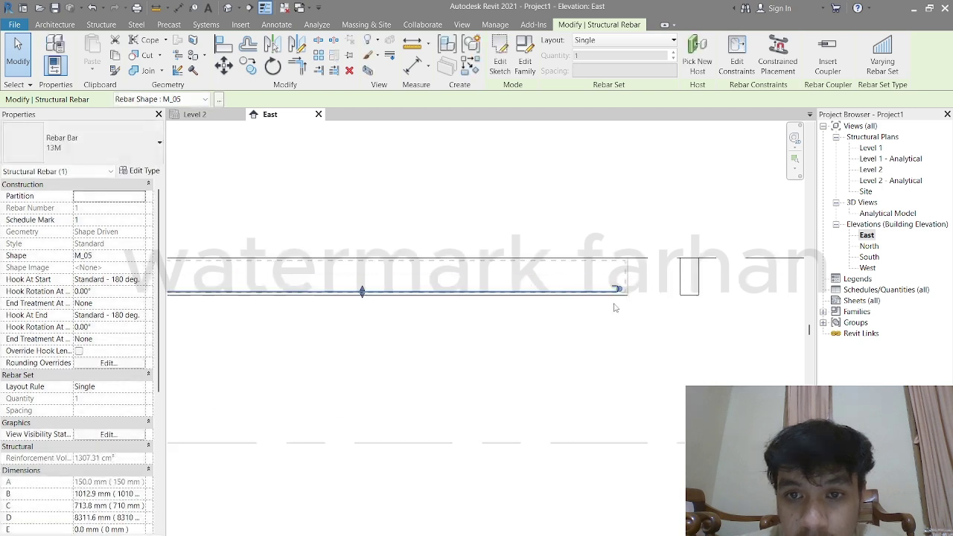
scroll(504, 318, down, 2)
middle_drag(504, 320, 565, 306)
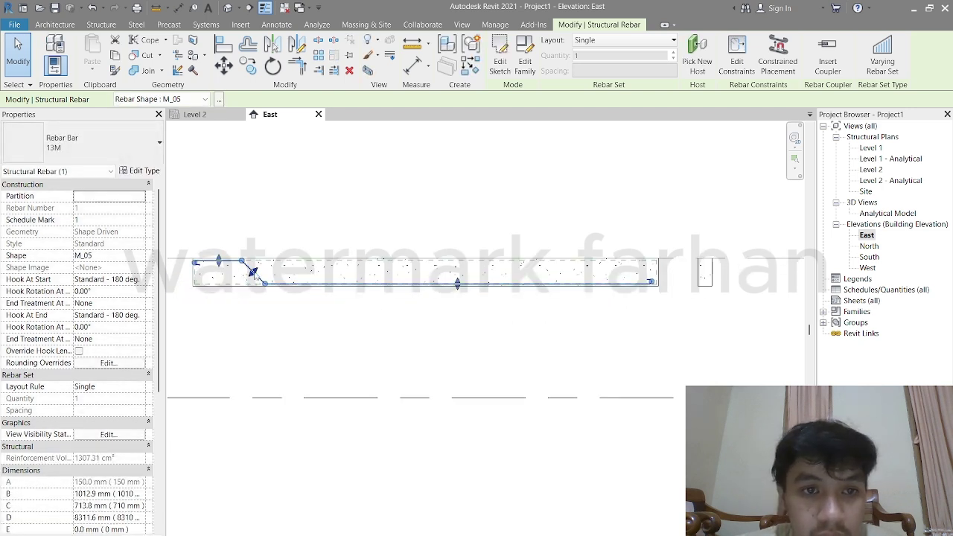
Shift the bar's diagonal bend to about the middle of the beam's length and deselect the bar.
drag(253, 271, 380, 274)
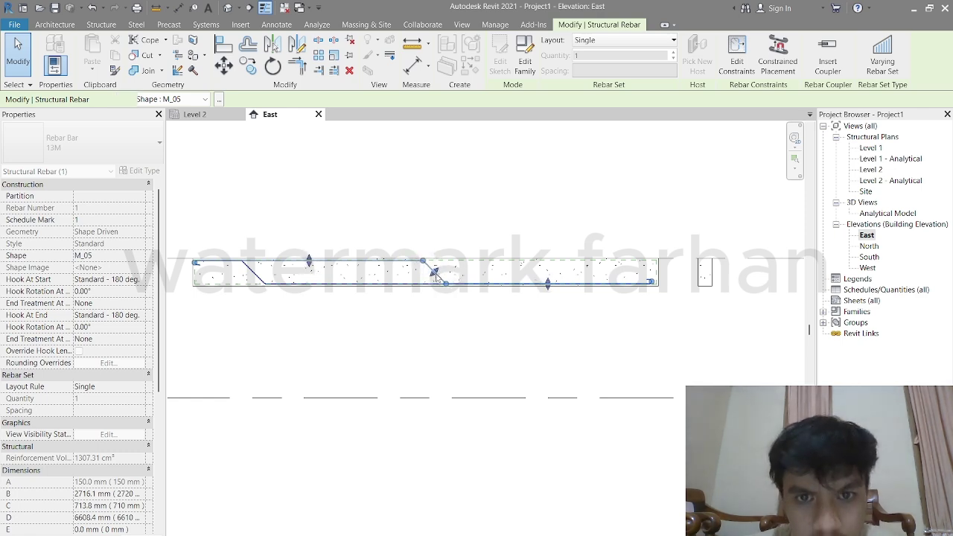
click(428, 320)
scroll(439, 298, up, 3)
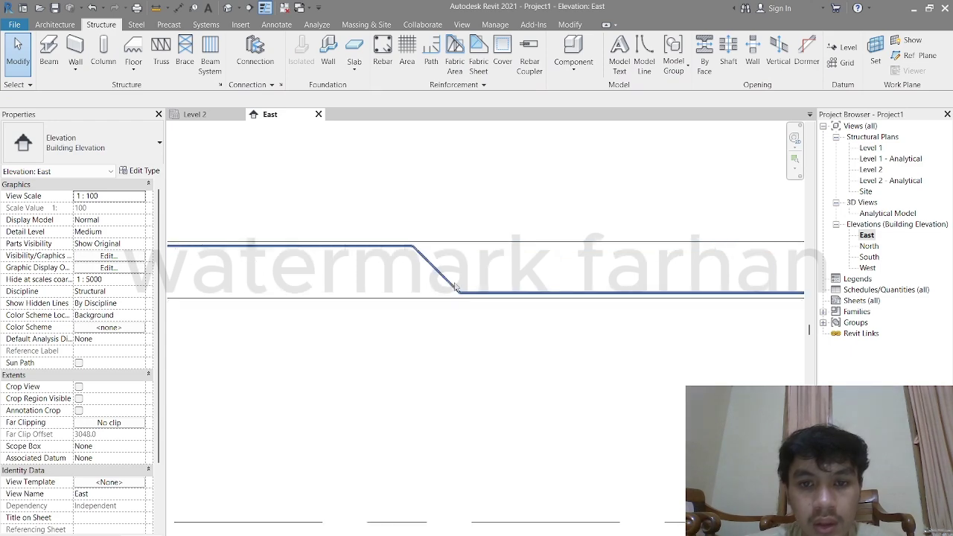
scroll(456, 286, up, 1)
click(430, 270)
scroll(430, 270, down, 2)
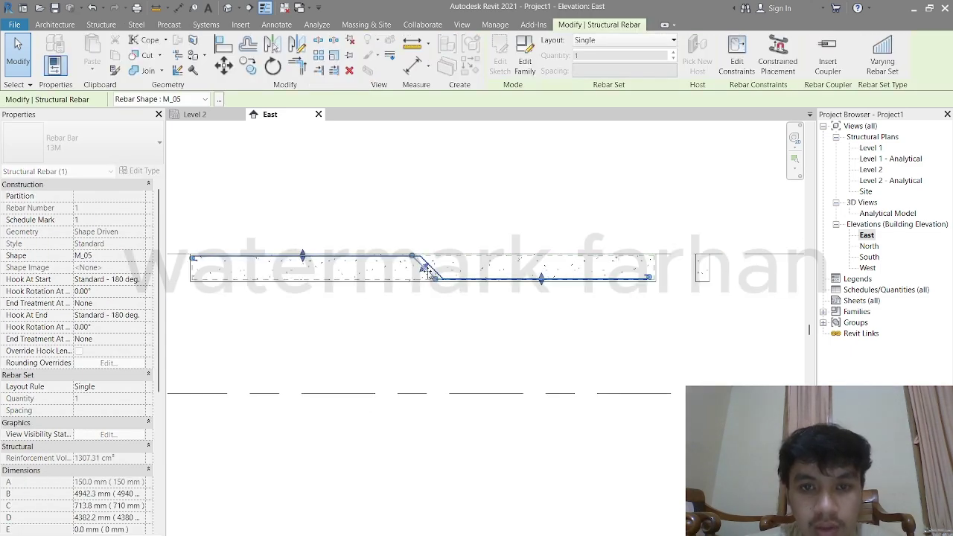
click(420, 315)
Inspect the bar's mid-span bend, its end hook and its clearance to the beam's edges.
scroll(260, 320, up, 2)
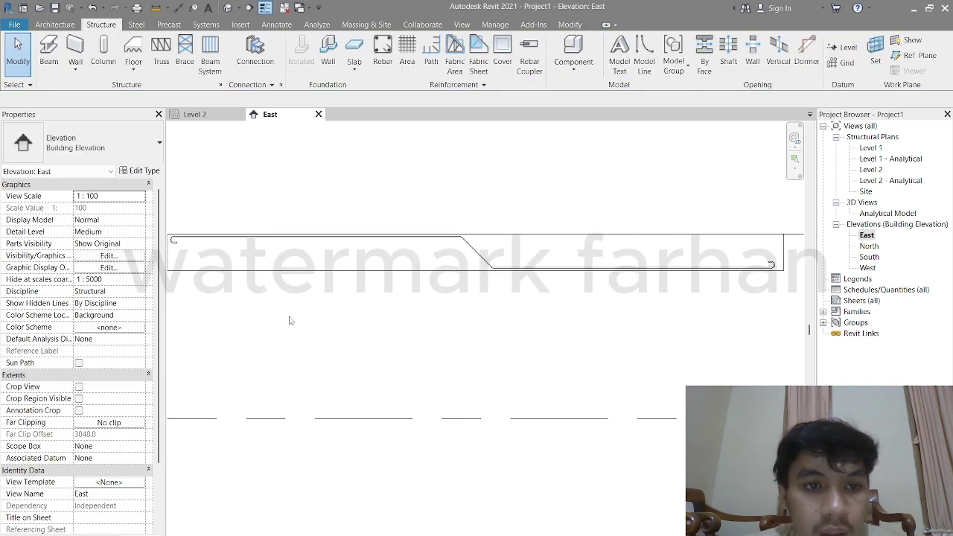
middle_drag(290, 320, 331, 356)
scroll(504, 305, up, 5)
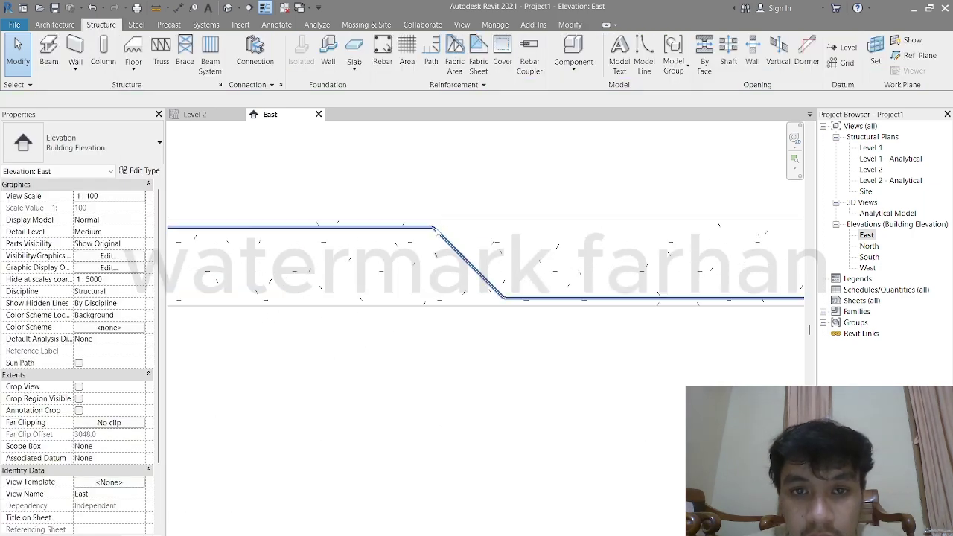
middle_drag(385, 242, 640, 270)
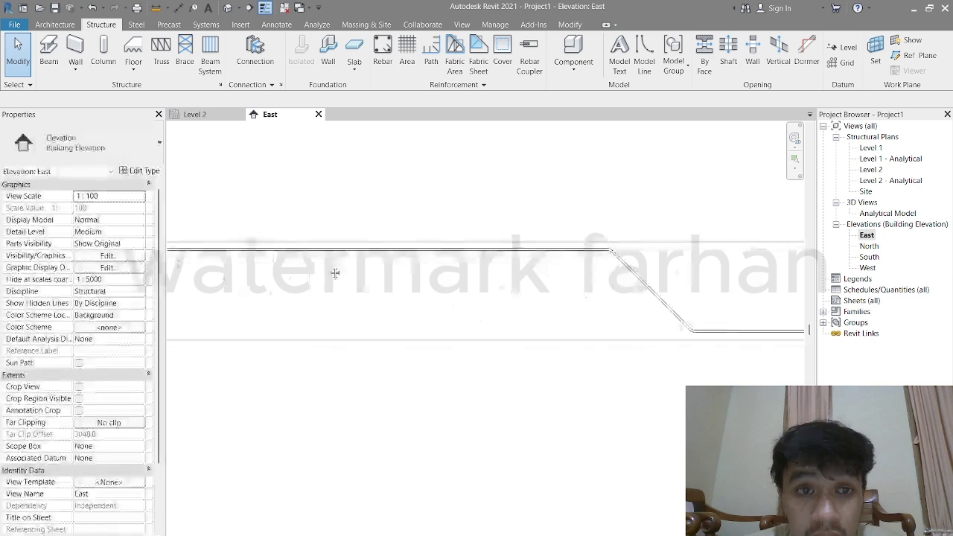
scroll(456, 259, down, 4)
scroll(342, 263, up, 2)
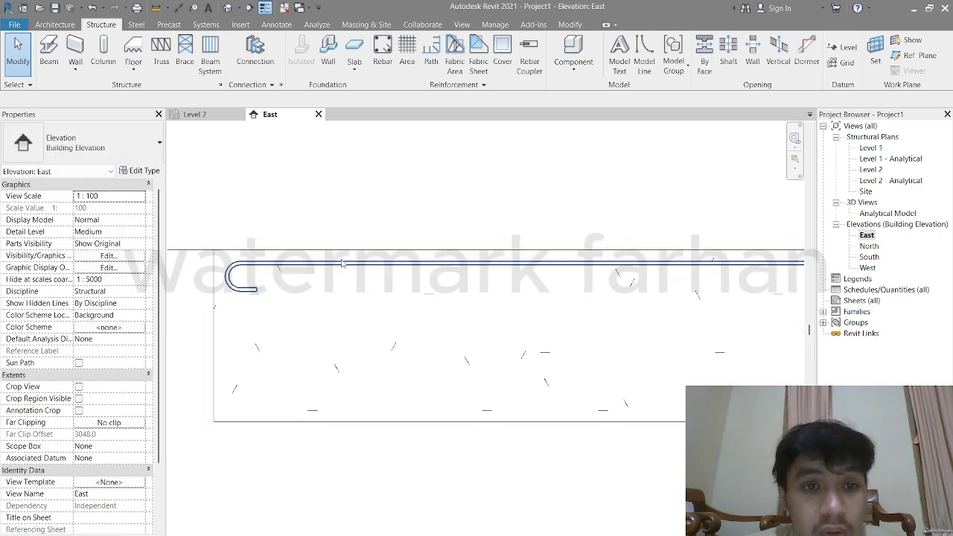
scroll(319, 261, down, 10)
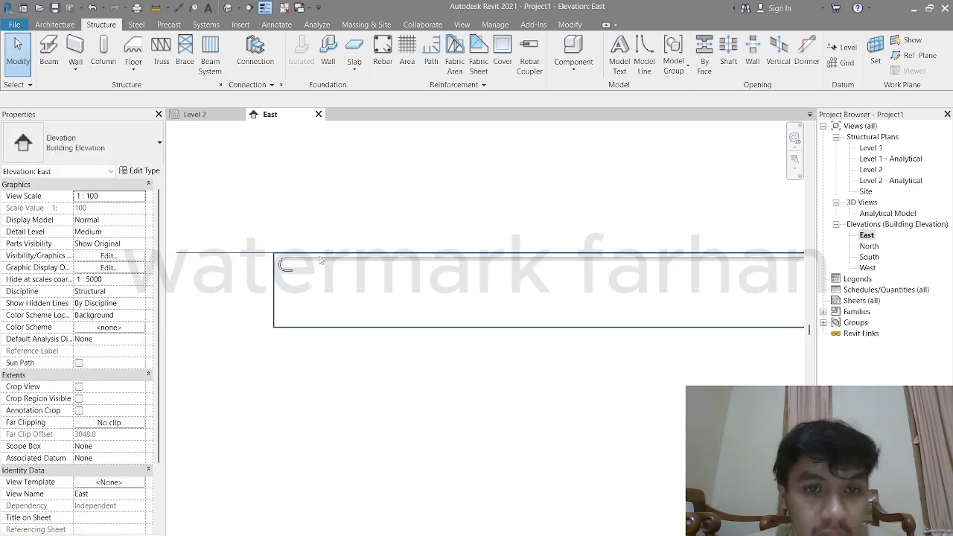
scroll(488, 284, up, 1)
middle_drag(532, 291, 496, 276)
scroll(495, 265, up, 9)
scroll(495, 262, down, 3)
scroll(436, 248, down, 5)
click(255, 183)
scroll(413, 266, down, 3)
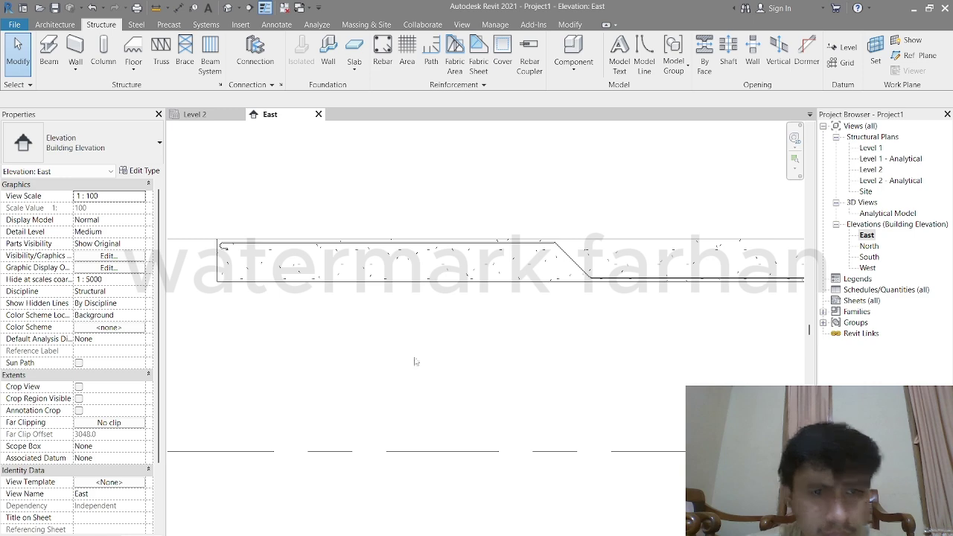
Select the long concrete beam and examine its rebar cover settings against the bar's distance from the beam faces.
drag(416, 355, 342, 246)
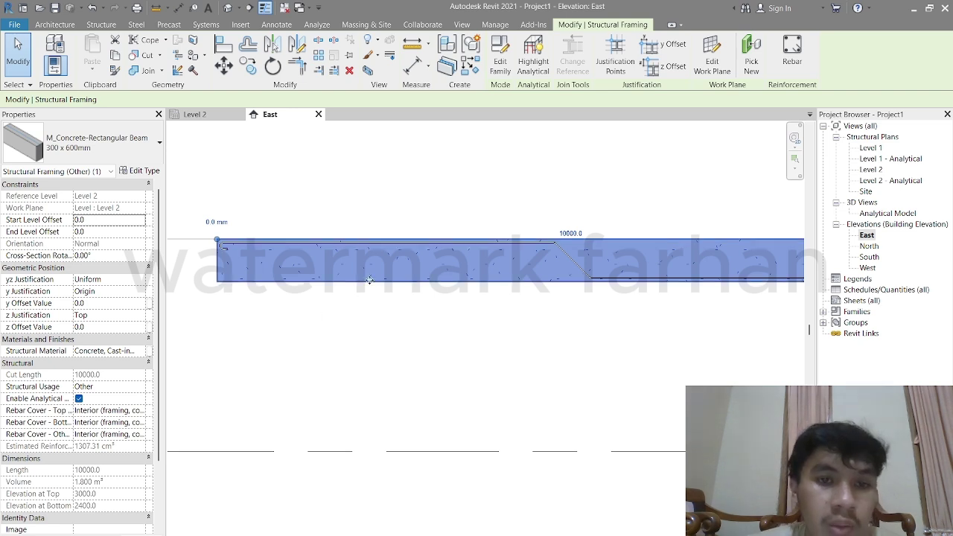
middle_drag(586, 258, 477, 264)
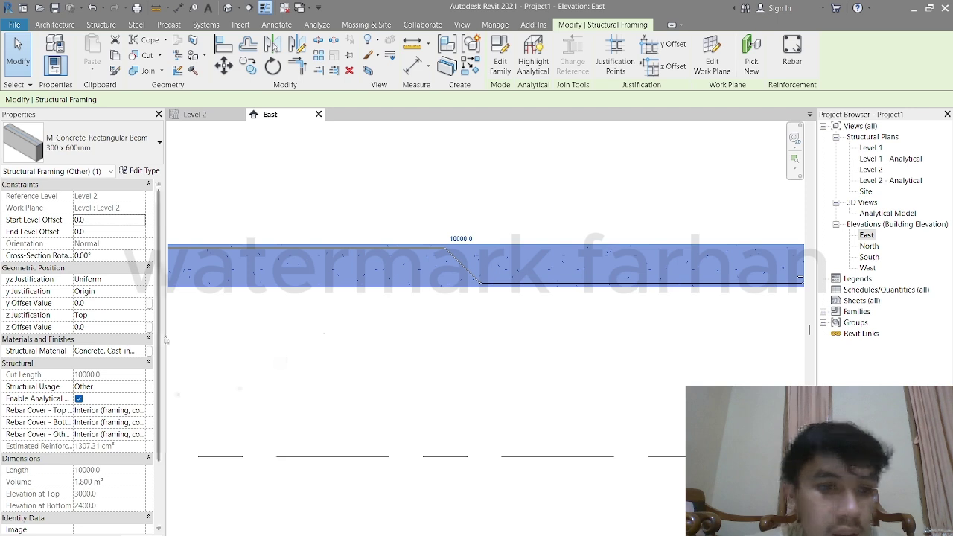
scroll(357, 256, up, 2)
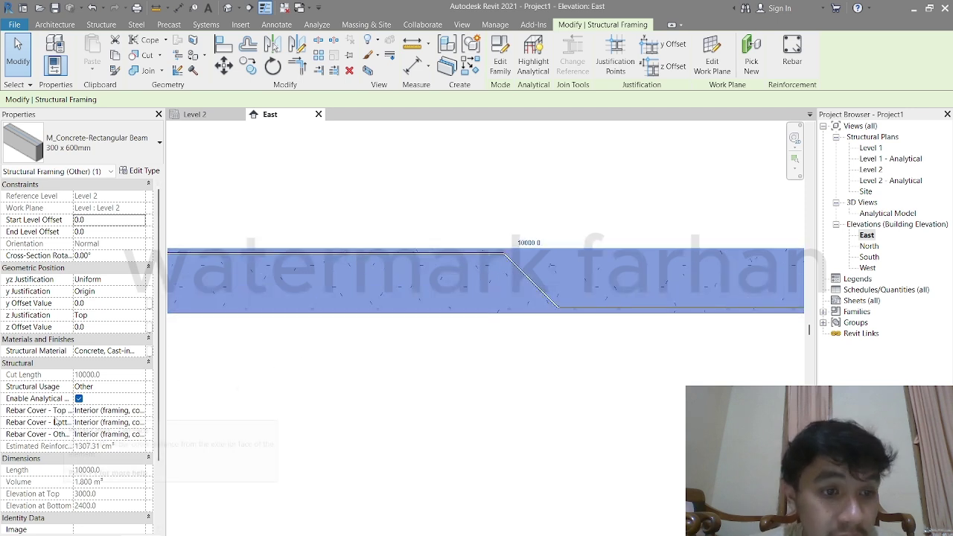
middle_drag(444, 388, 361, 380)
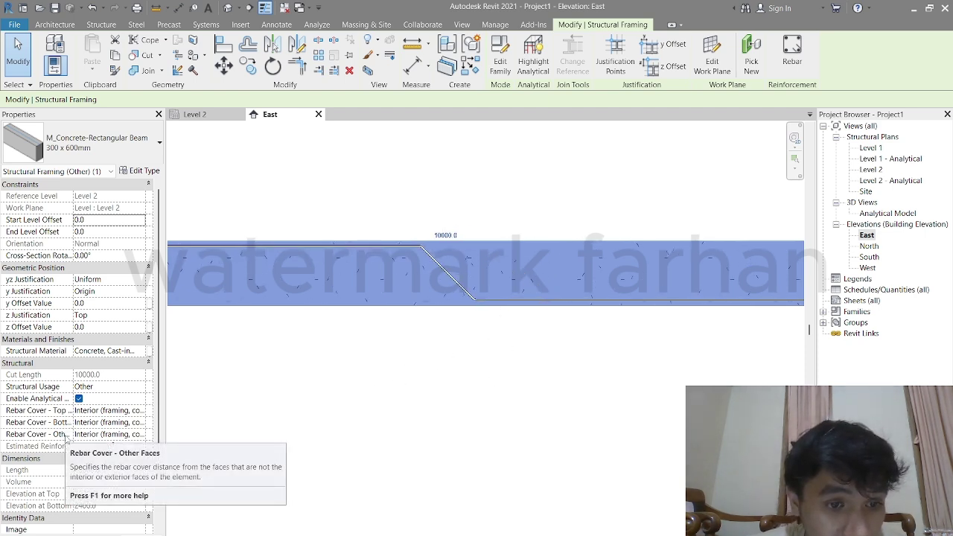
middle_drag(330, 401, 561, 377)
middle_drag(281, 325, 578, 359)
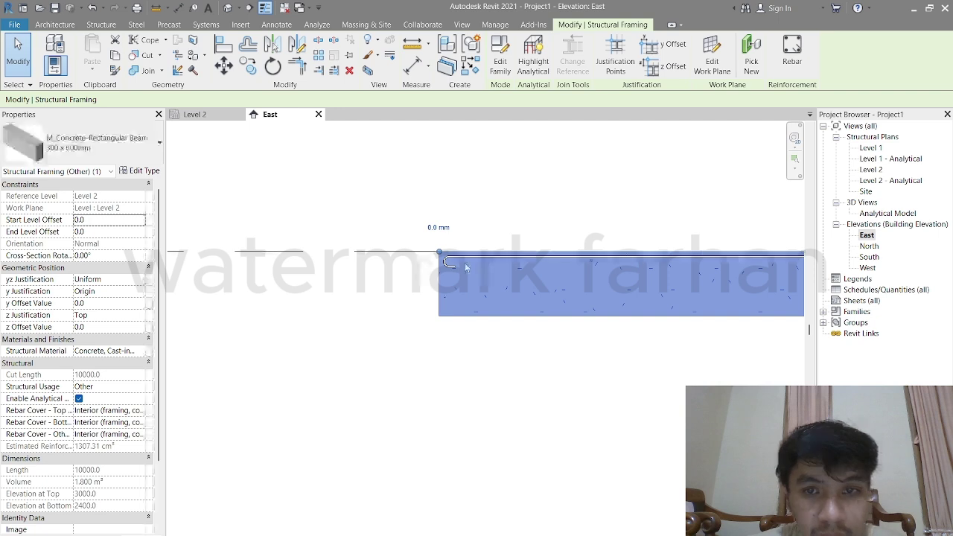
scroll(465, 268, up, 2)
scroll(431, 334, down, 2)
scroll(463, 349, down, 3)
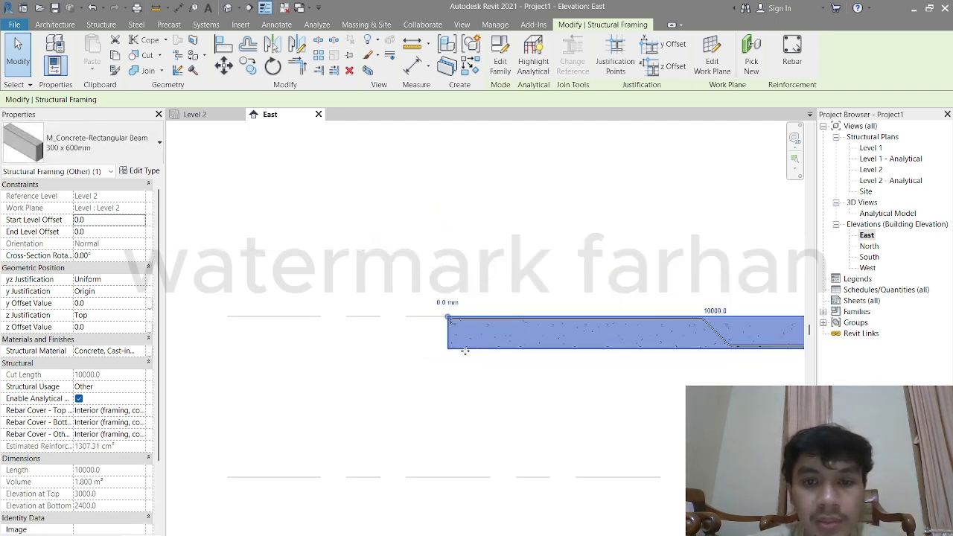
middle_drag(464, 350, 336, 334)
middle_drag(432, 327, 308, 308)
middle_drag(455, 306, 563, 313)
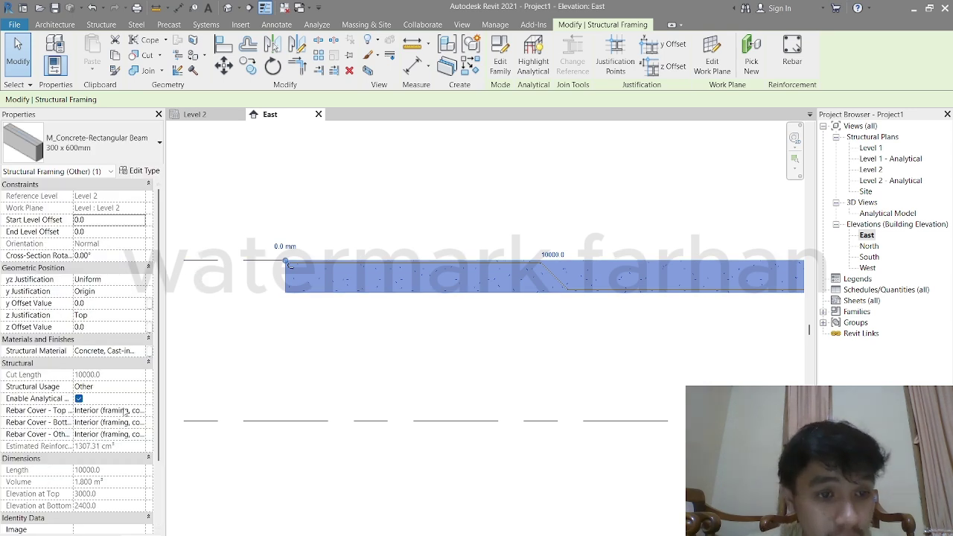
Set the beam's top-face rebar cover to the Cast against earth type and check the bar's position.
click(125, 410)
click(140, 410)
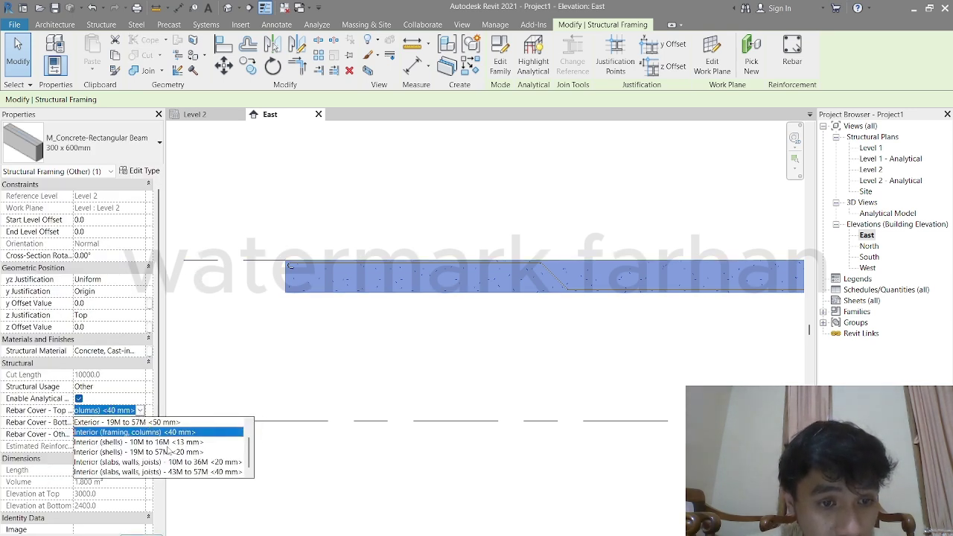
scroll(171, 452, up, 1)
click(152, 422)
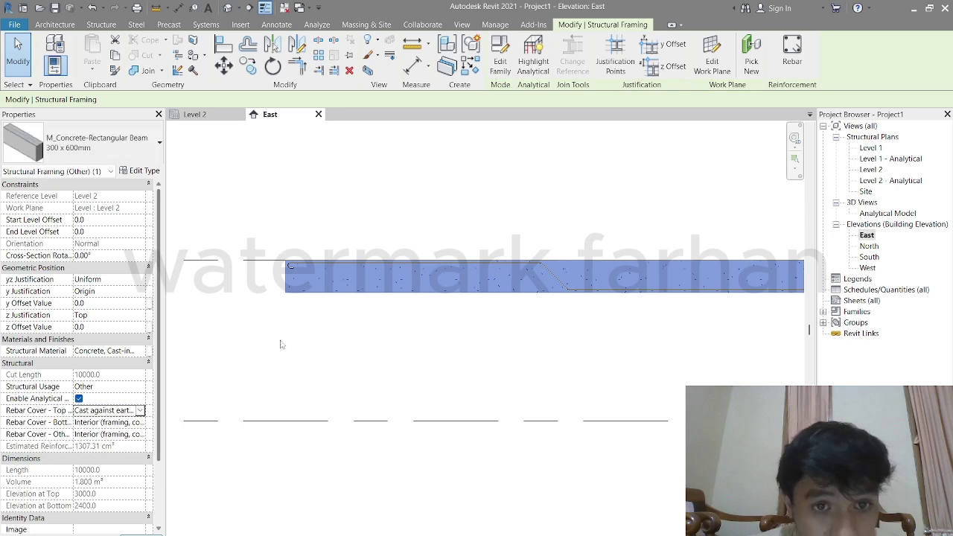
click(593, 305)
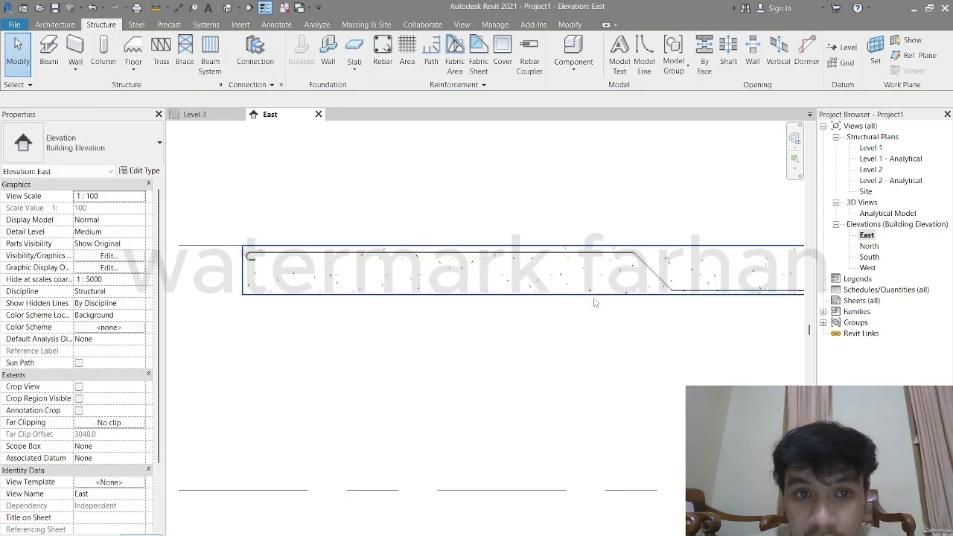
middle_drag(600, 312, 487, 319)
scroll(520, 275, up, 3)
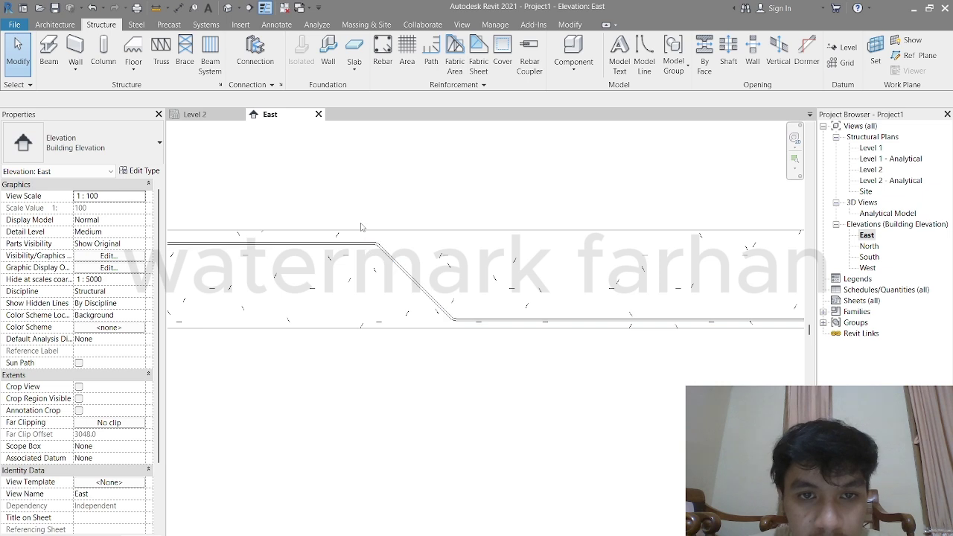
Inspect the bar's clearance around its mid-span bend and check the properties of the bar and beam.
scroll(402, 298, up, 3)
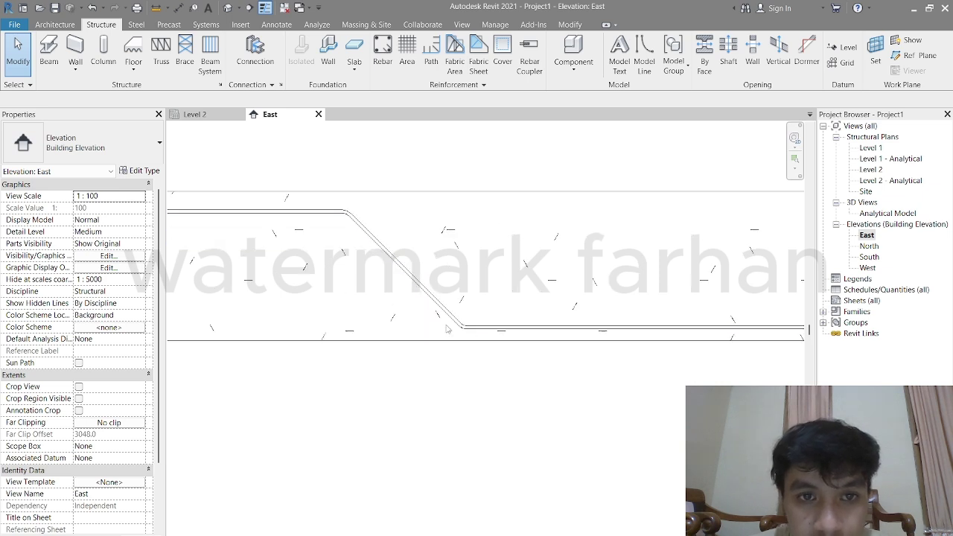
scroll(362, 281, down, 5)
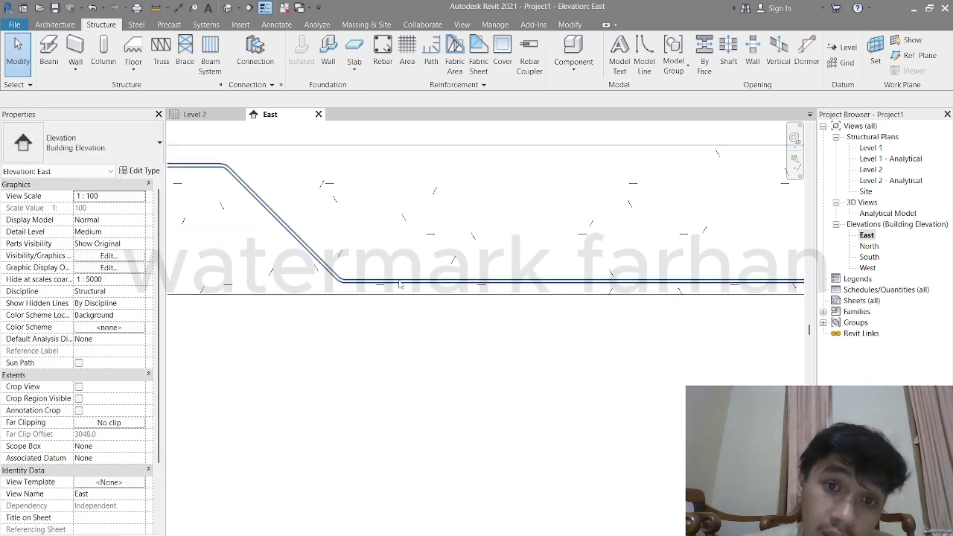
drag(509, 352, 478, 281)
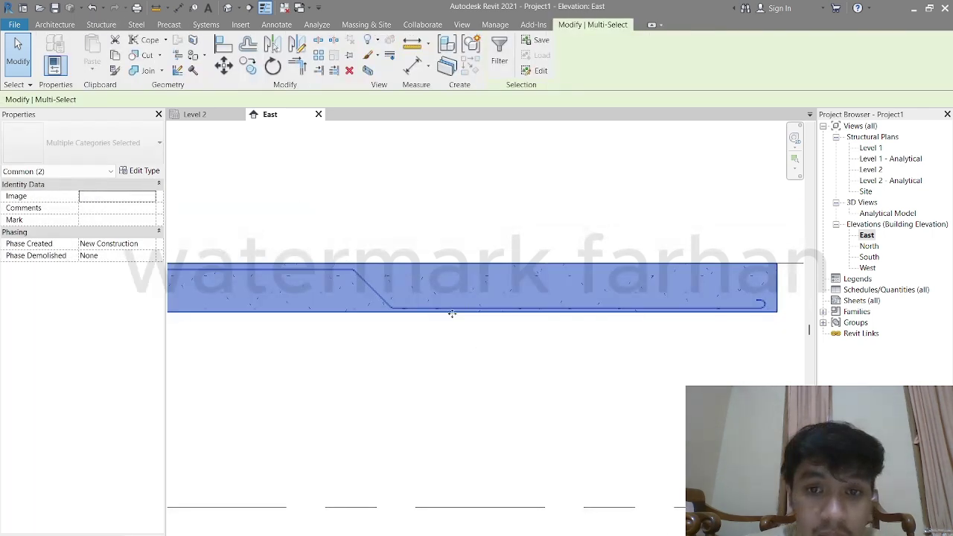
key(Escape)
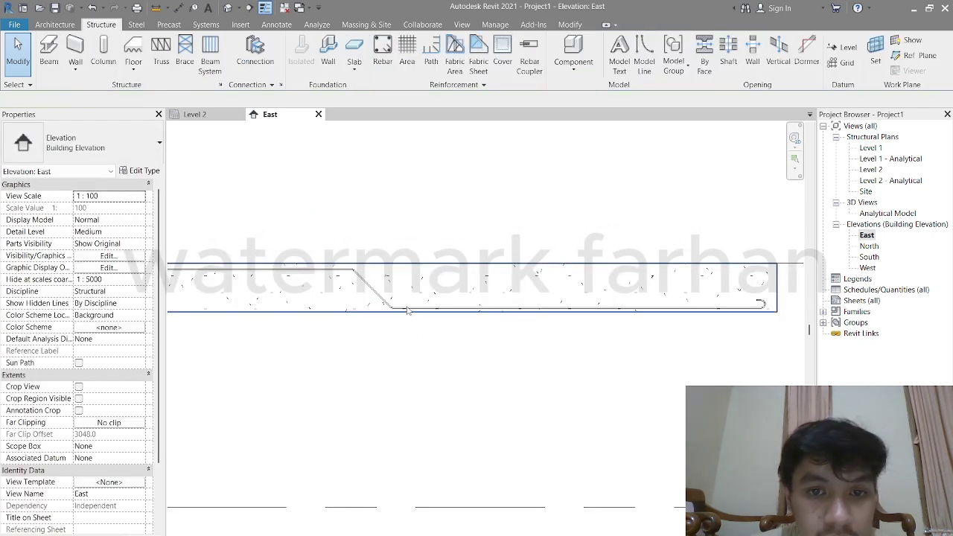
click(408, 307)
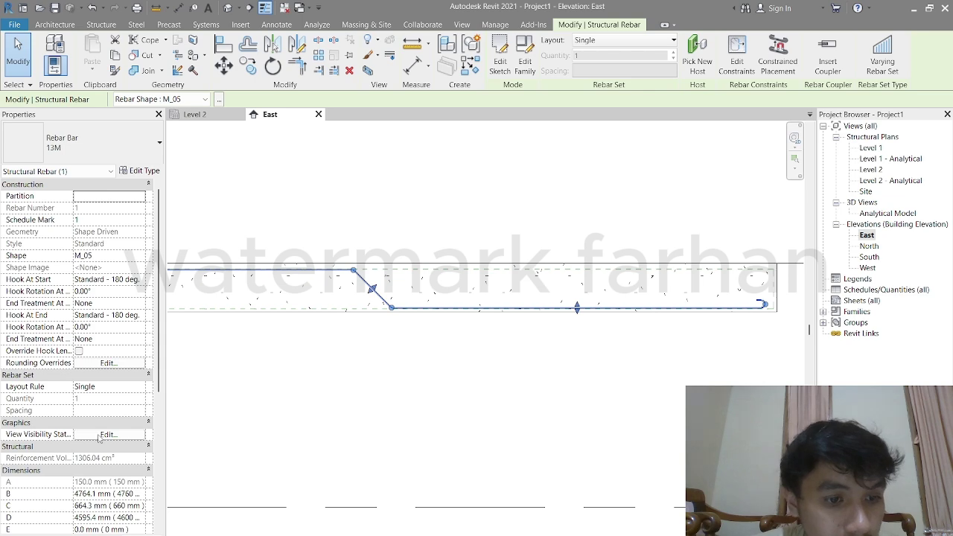
click(345, 387)
drag(452, 404, 409, 298)
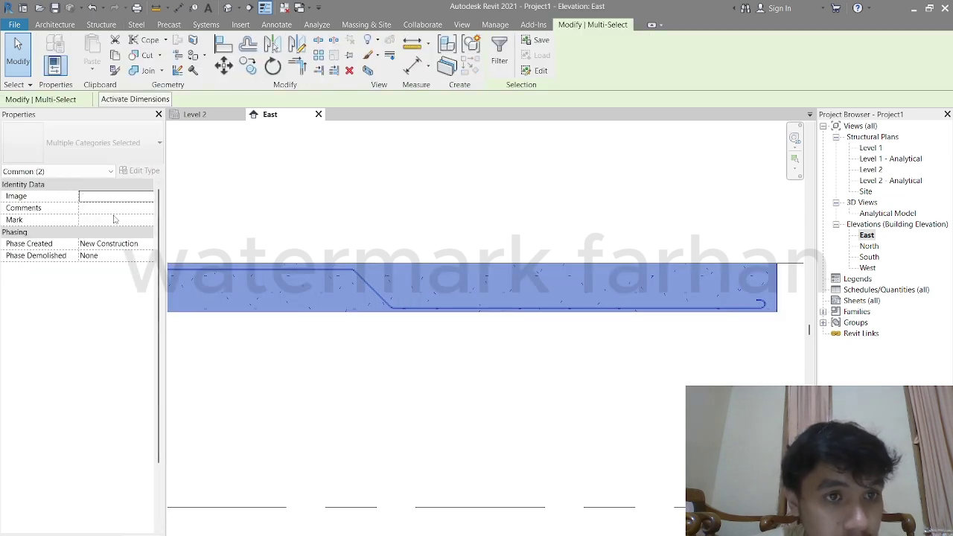
Close the Properties palette and show it again.
click(158, 113)
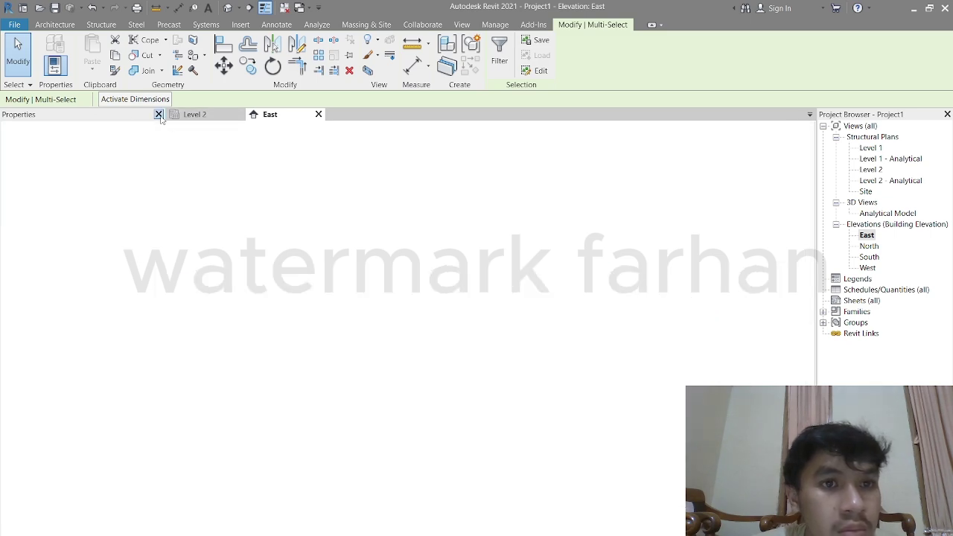
click(255, 223)
scroll(369, 302, down, 1)
drag(459, 334, 423, 269)
click(405, 209)
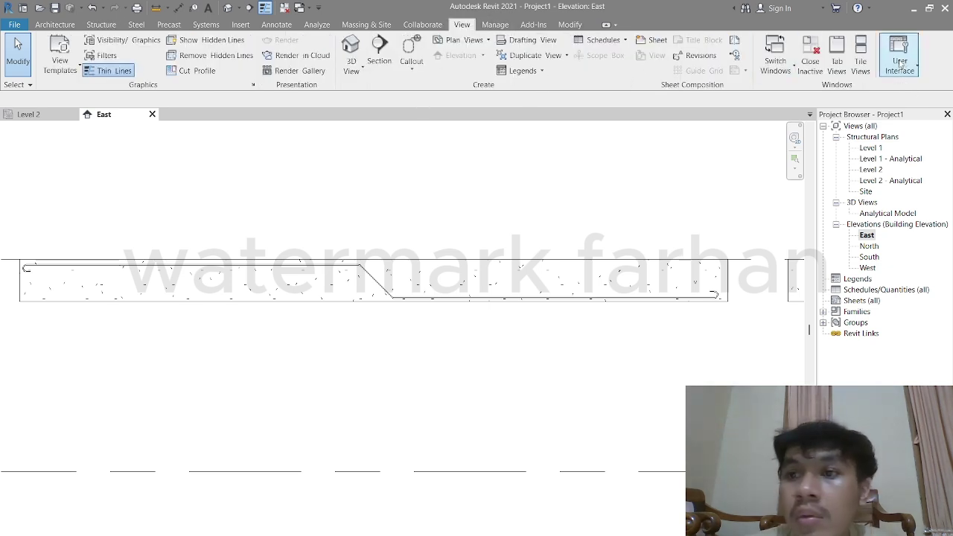
click(900, 66)
click(883, 128)
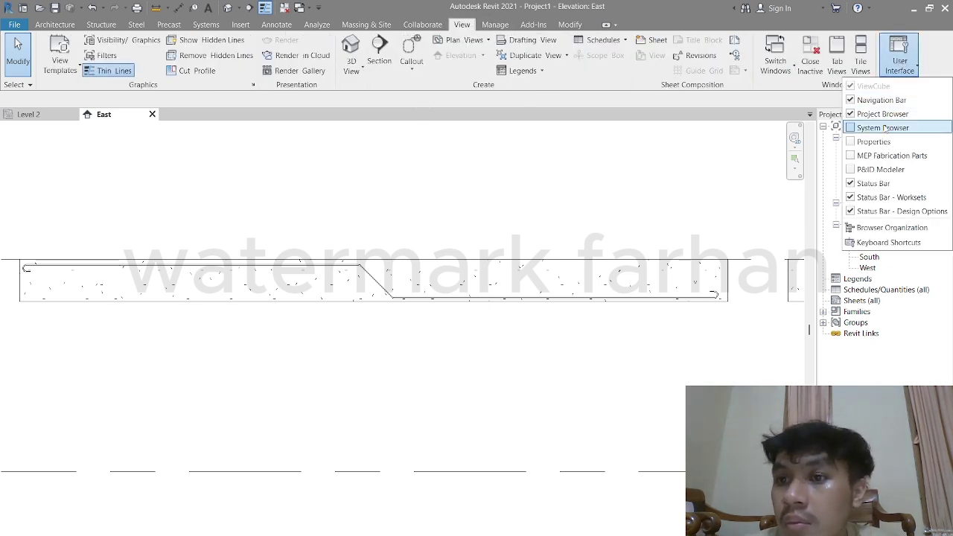
click(809, 114)
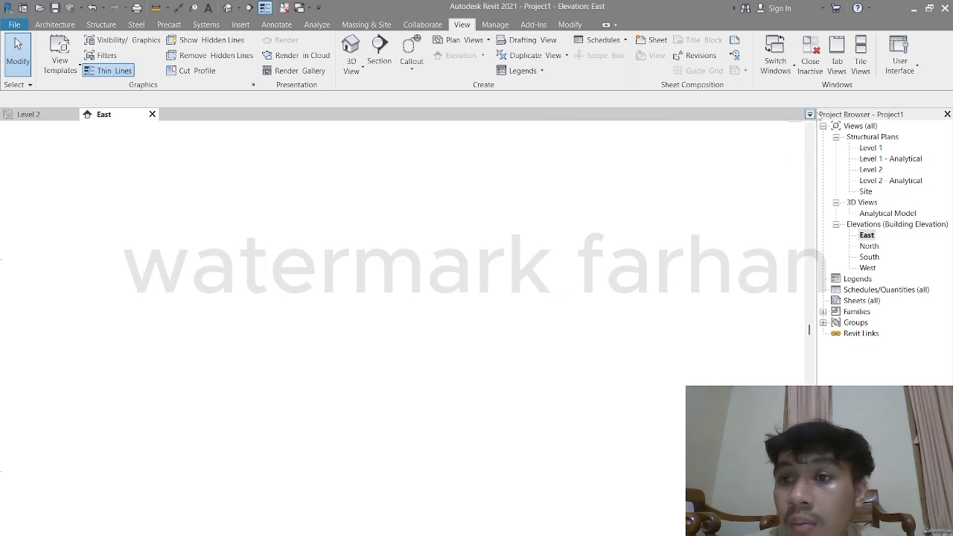
click(899, 56)
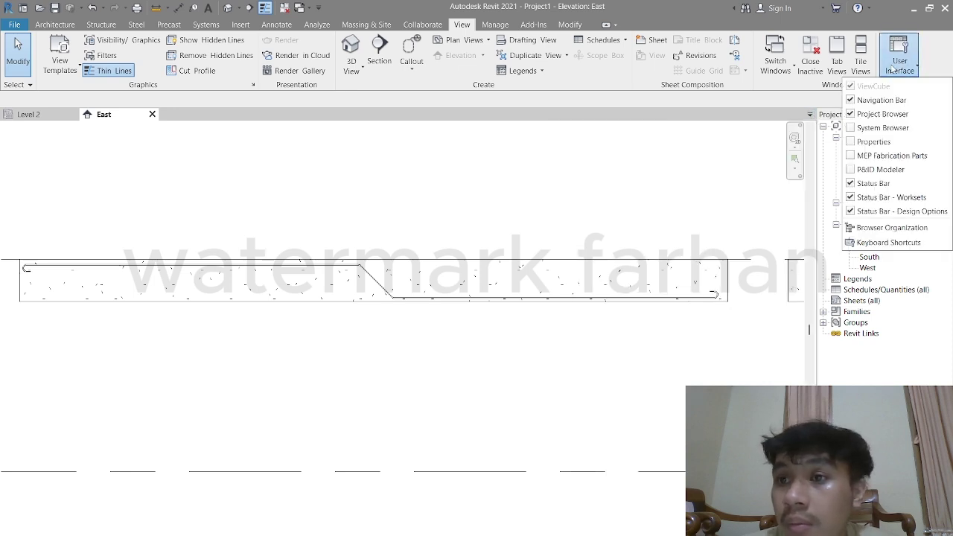
click(897, 141)
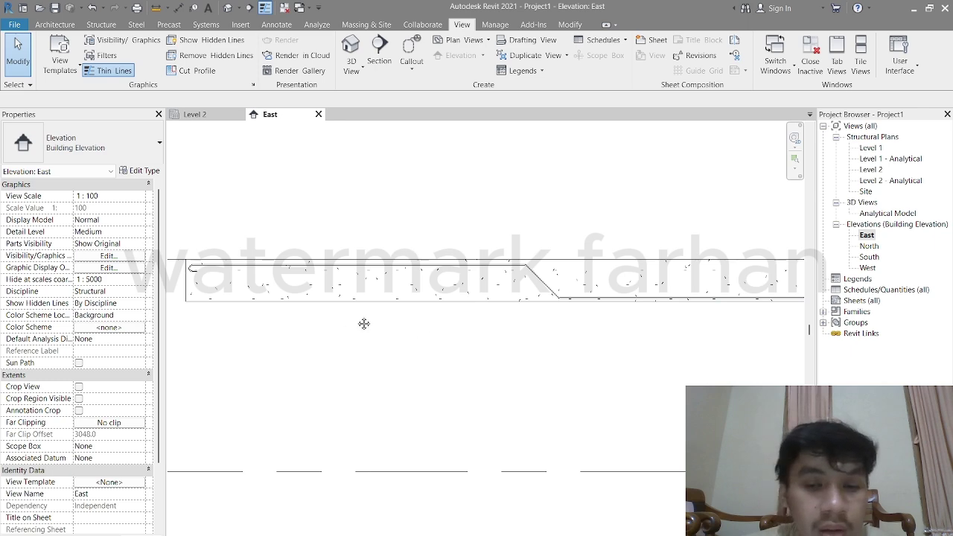
Select the bent bar and review its segment dimensions and other instance properties.
drag(613, 346, 559, 257)
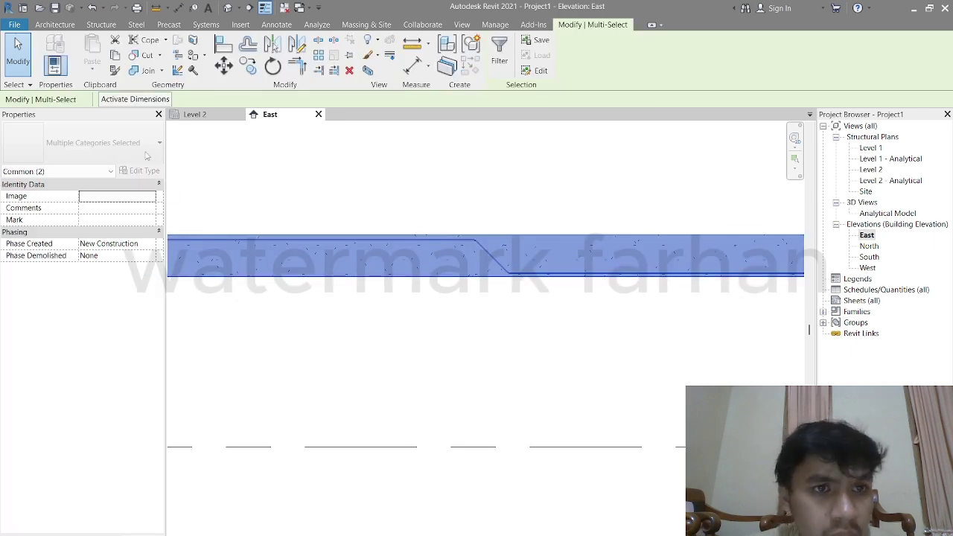
key(Escape)
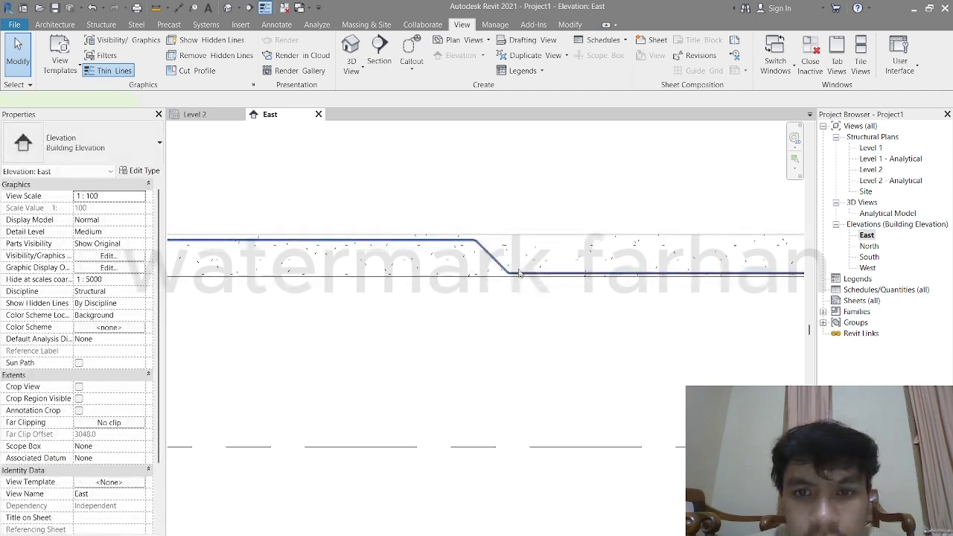
click(520, 274)
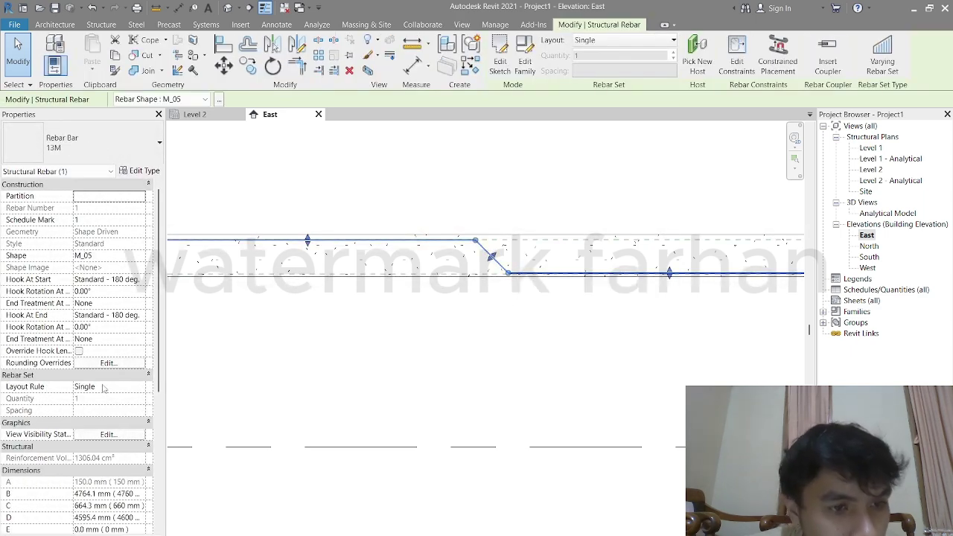
scroll(111, 439, down, 7)
key(Escape)
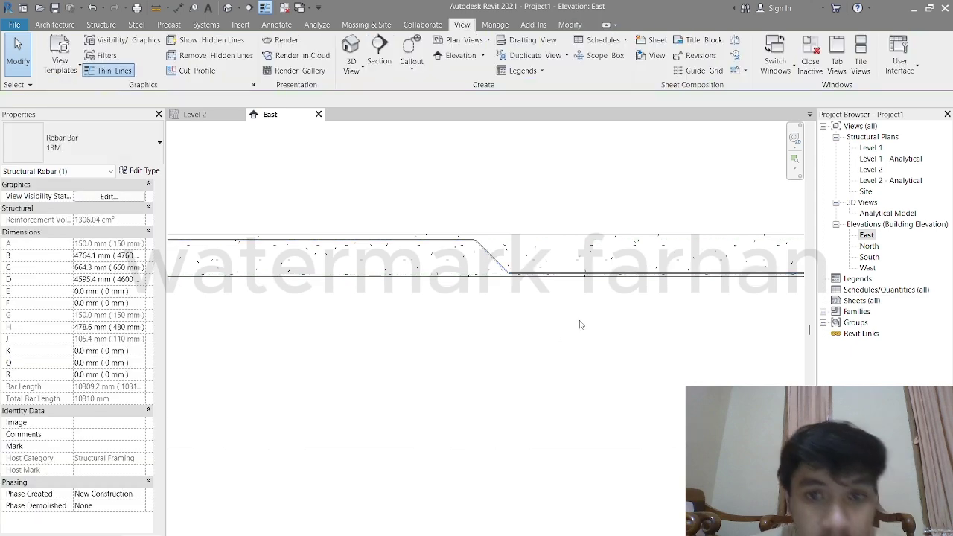
drag(628, 327, 580, 254)
key(Escape)
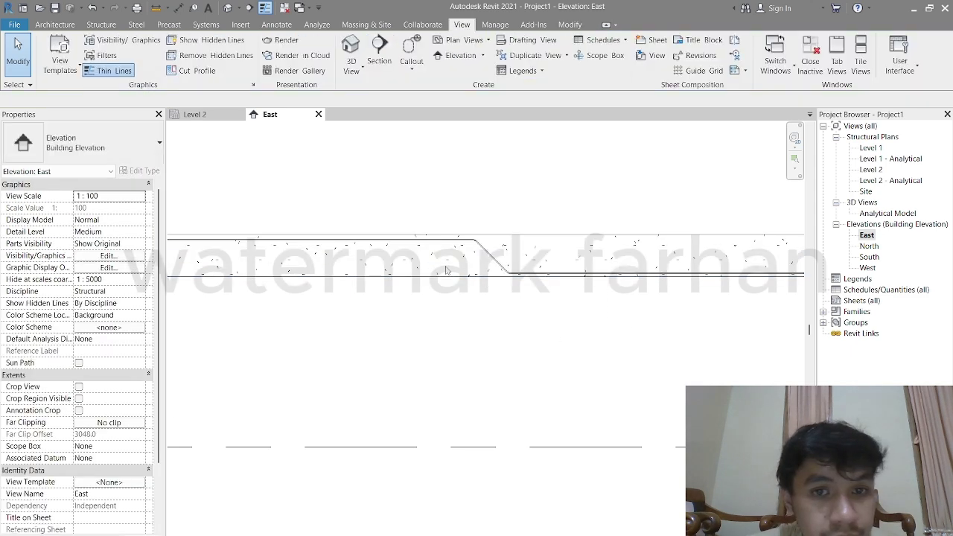
Set the long beam's bottom-face rebar cover to Cast against earth <75 mm> and deselect the beam.
click(485, 276)
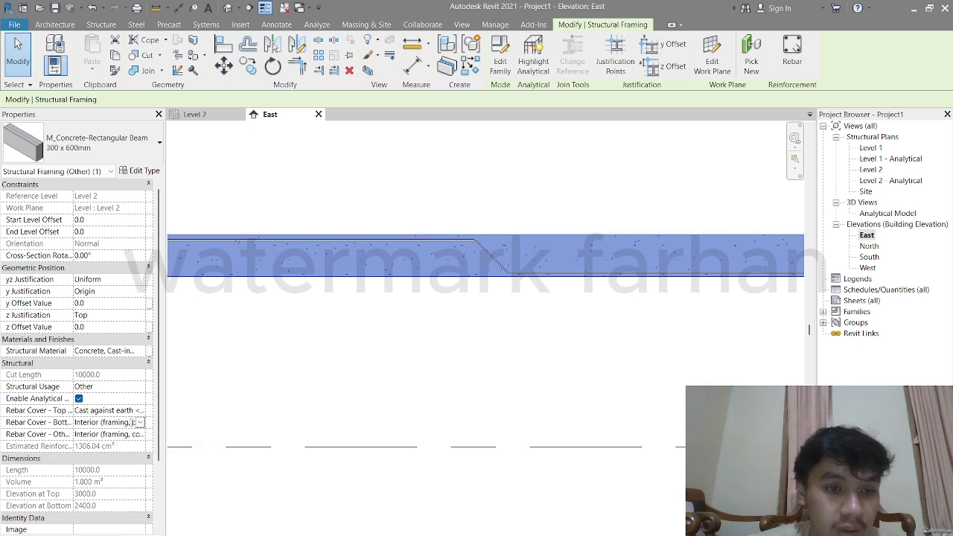
click(139, 422)
scroll(189, 480, up, 1)
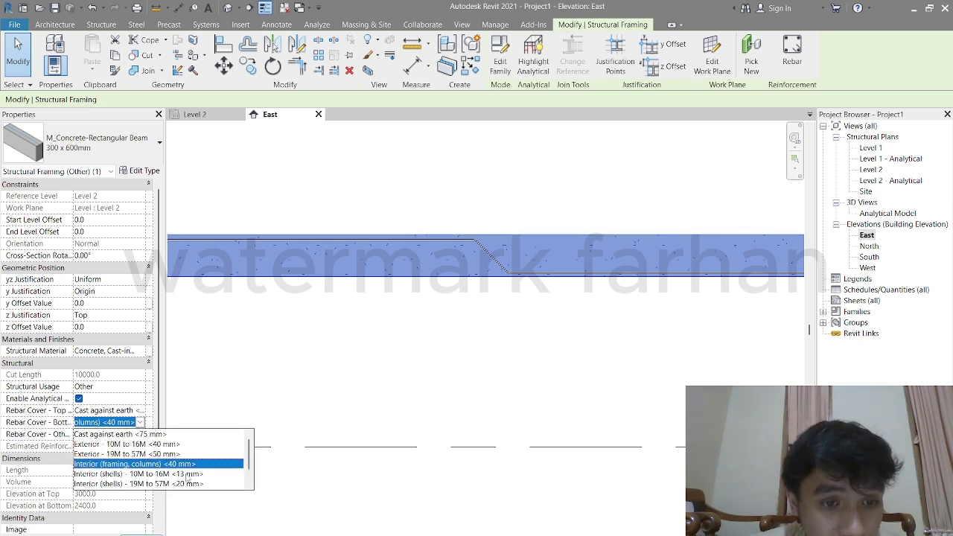
click(178, 435)
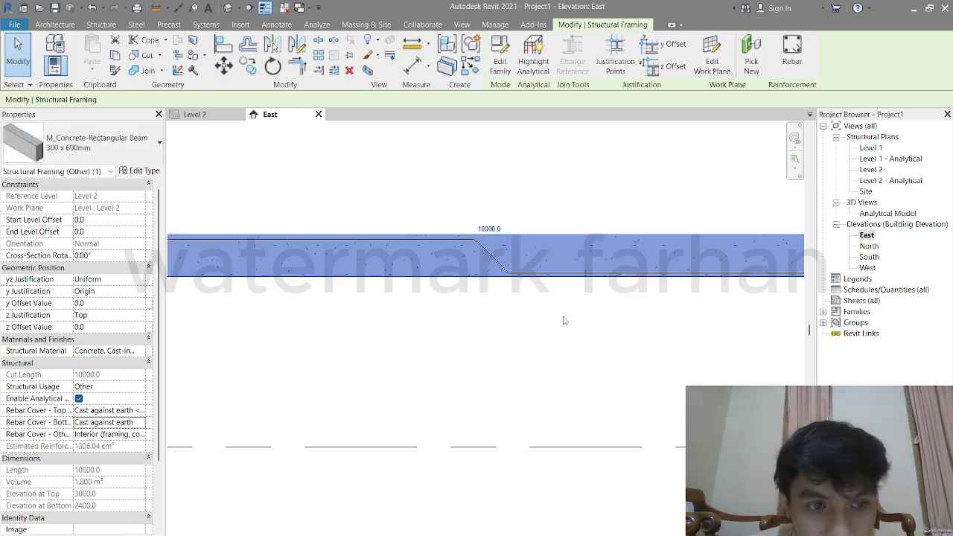
click(570, 347)
scroll(577, 305, down, 2)
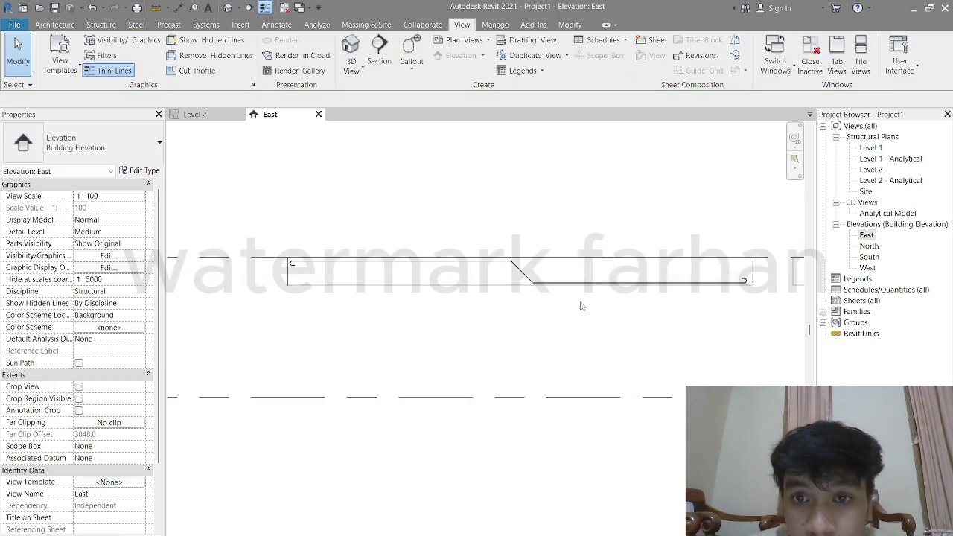
Try Interior (framing, columns) <40 mm> as the beam's bottom-face cover, and return it to Cast against earth <75 mm>.
drag(650, 310, 626, 280)
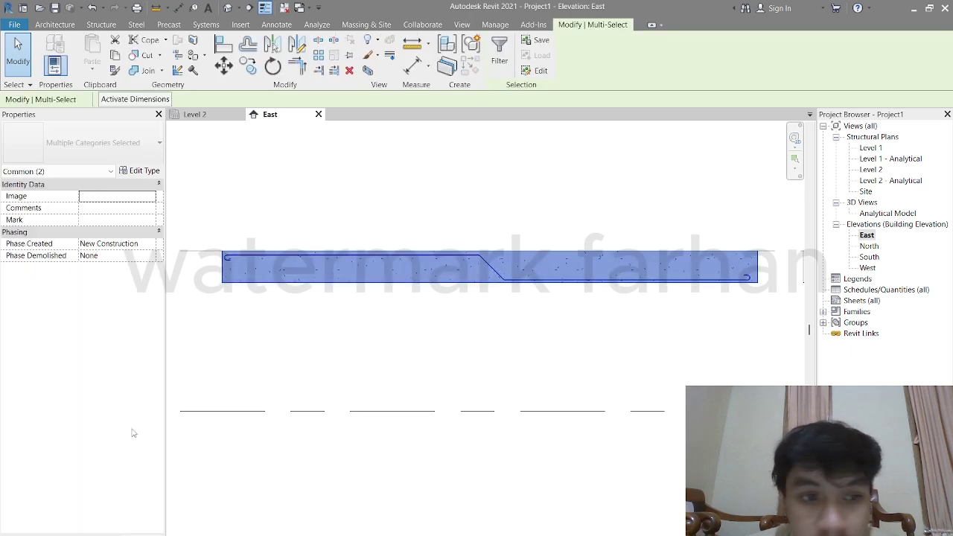
key(Escape)
click(550, 281)
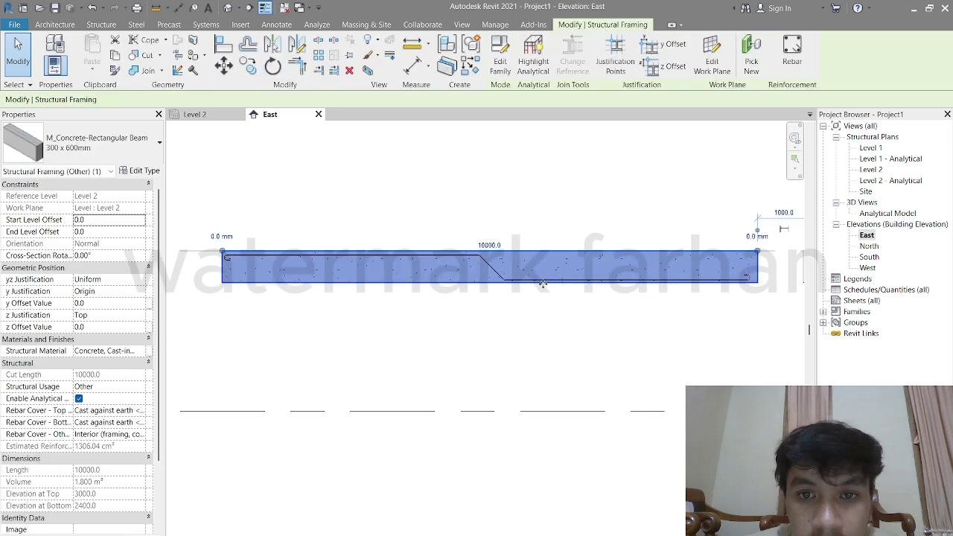
click(140, 424)
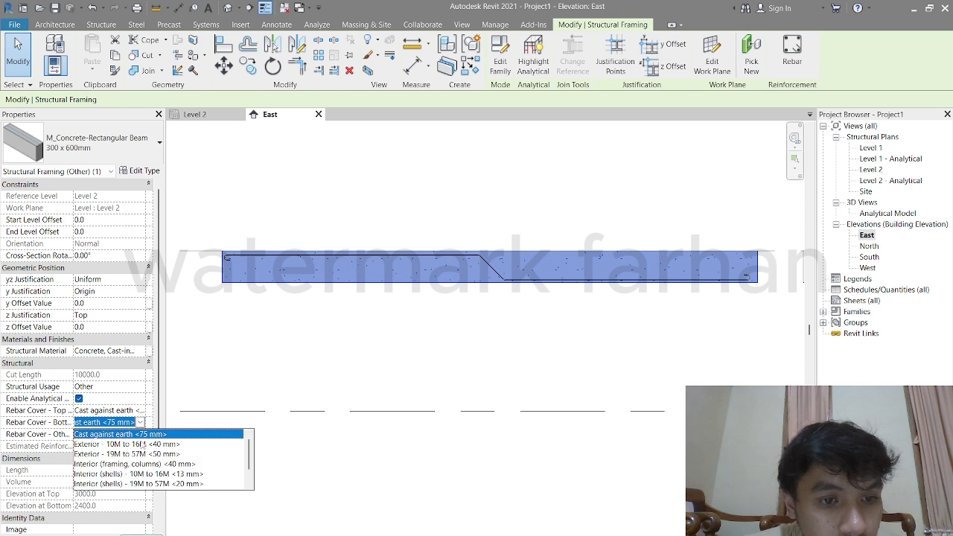
click(141, 433)
click(140, 422)
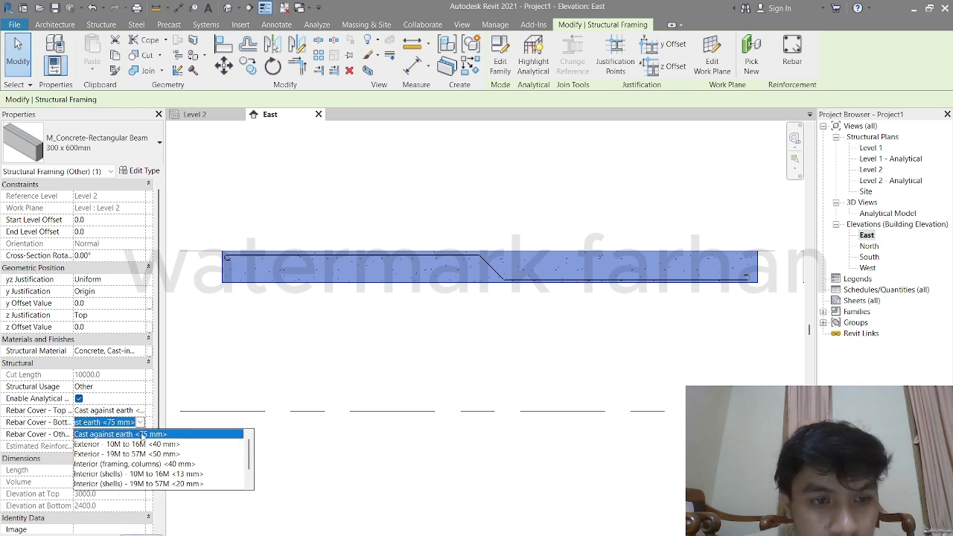
click(144, 464)
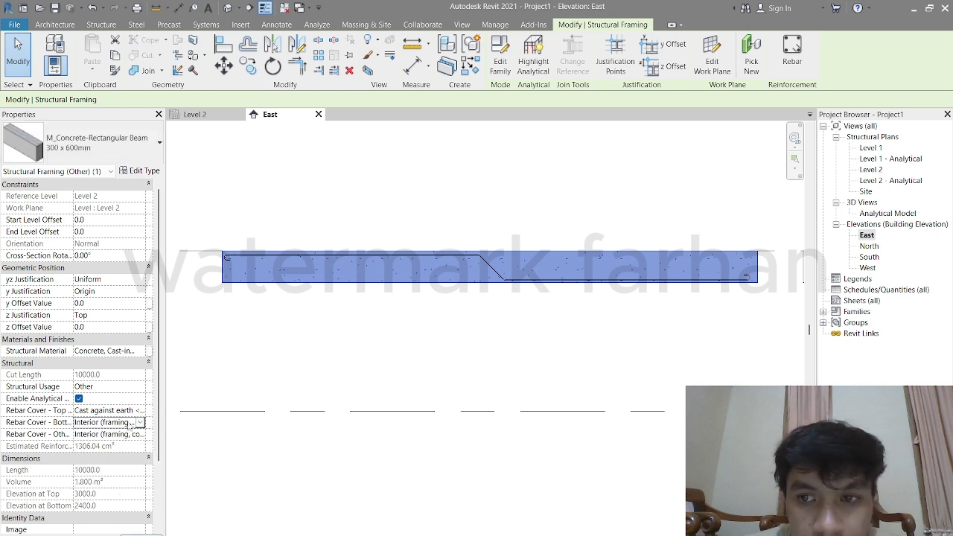
click(140, 422)
click(143, 435)
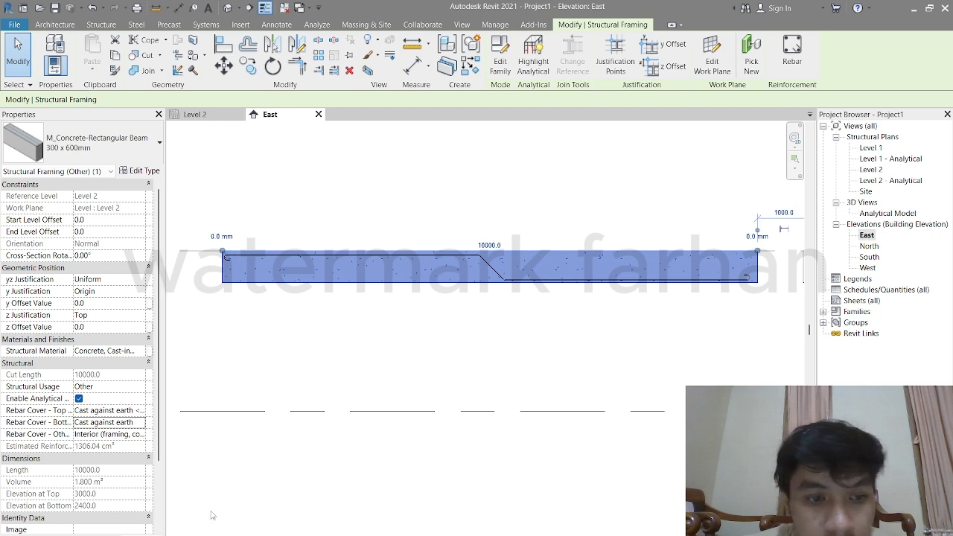
Set the beam's rebar cover for the other faces to Cast against earth <75 mm> and check the bar's hooked end.
scroll(562, 299, up, 5)
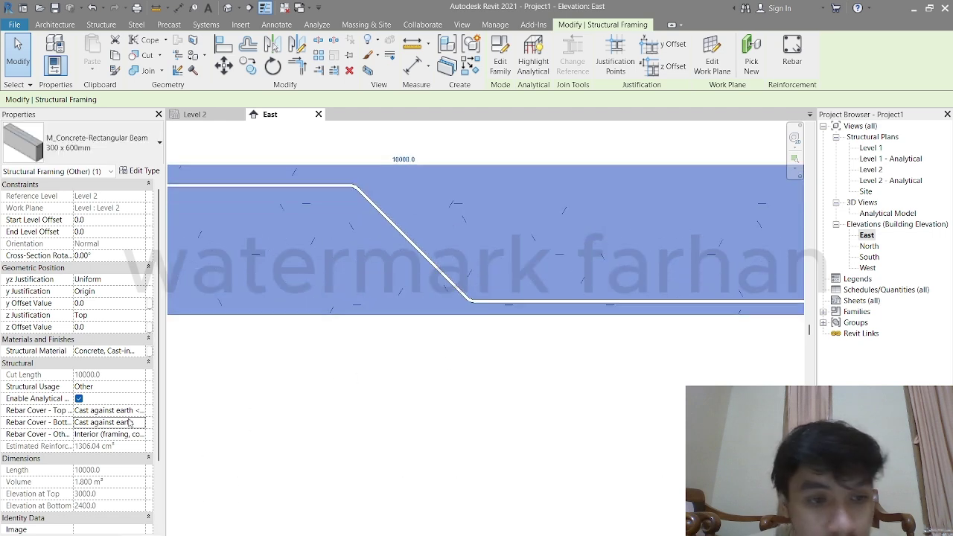
click(132, 435)
click(140, 434)
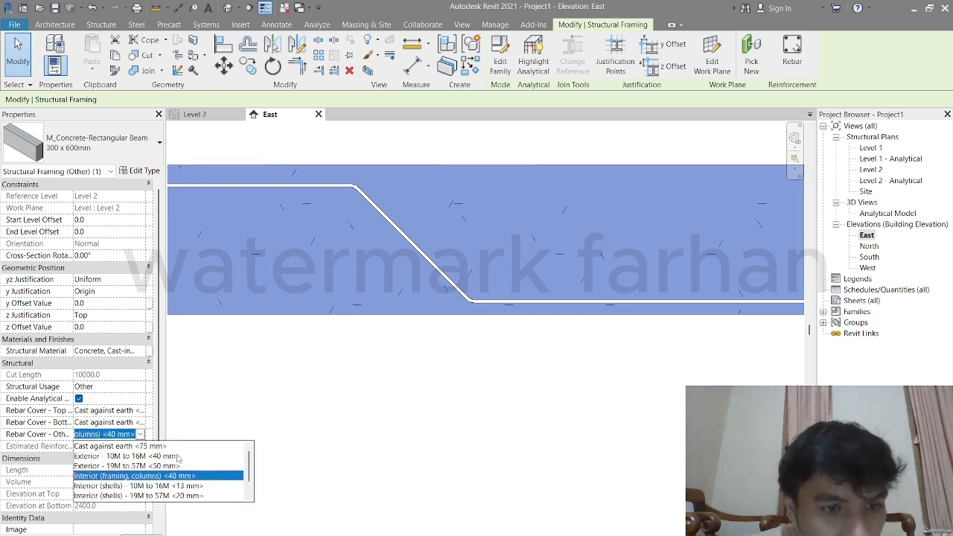
click(175, 447)
scroll(461, 357, down, 3)
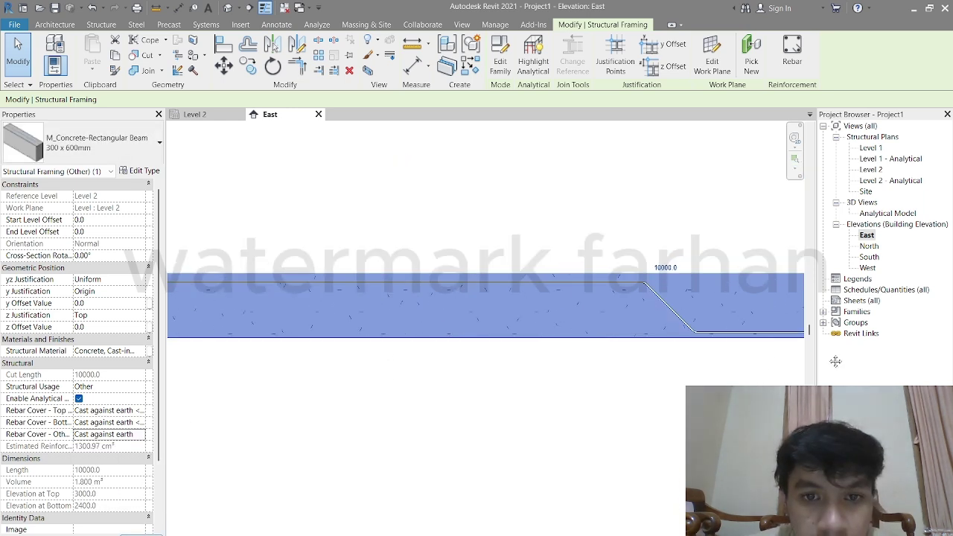
click(207, 424)
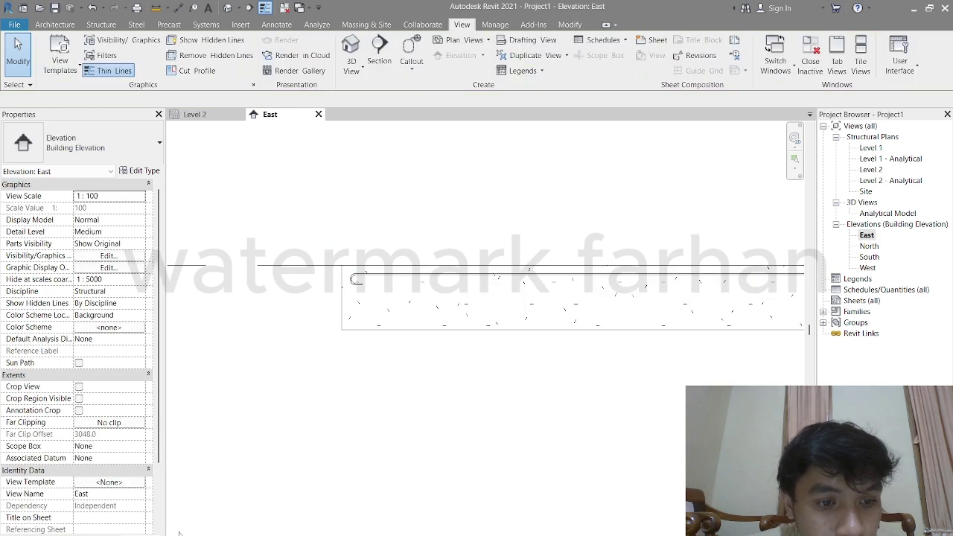
scroll(238, 438, down, 2)
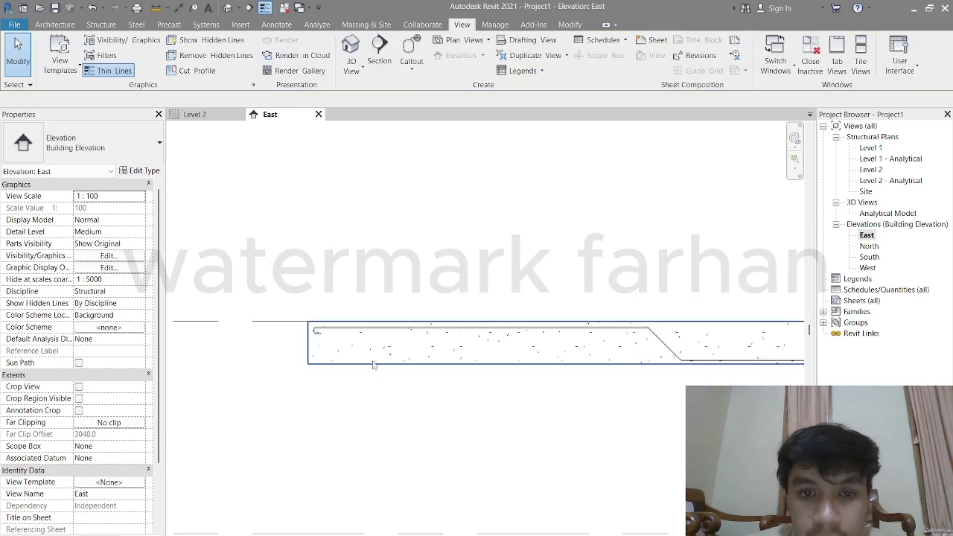
Select the long beam again and review the cover types assigned to its top and bottom faces.
click(373, 364)
click(141, 410)
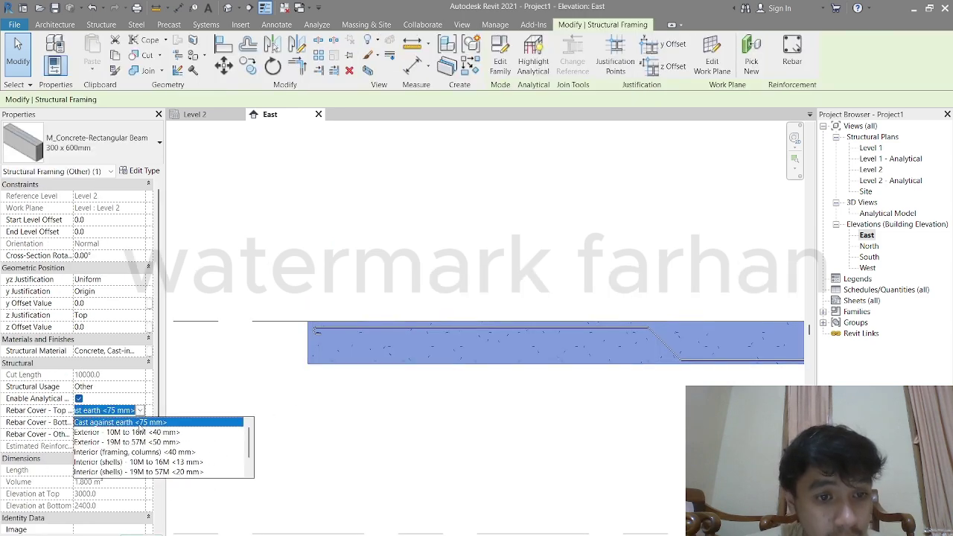
click(149, 421)
click(140, 421)
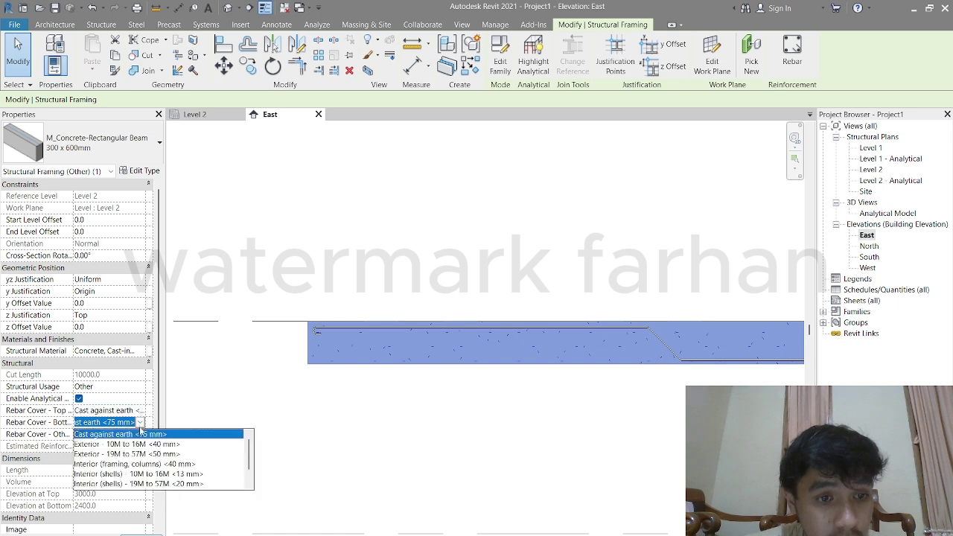
click(139, 434)
scroll(456, 412, down, 4)
middle_drag(649, 409, 452, 376)
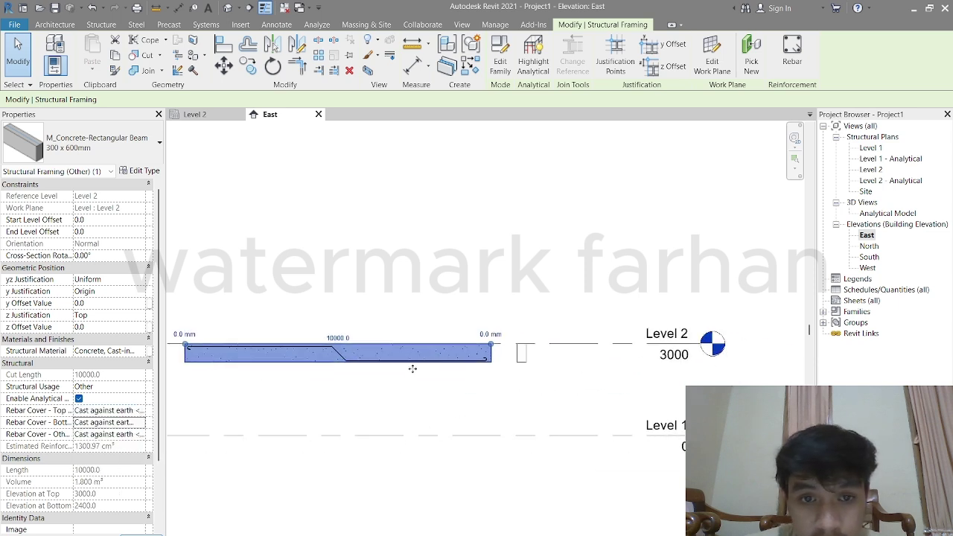
Examine the bar's clearance from the beam's bottom face and end face around the hooked end, with the beam deselected.
scroll(394, 367, up, 4)
middle_drag(303, 374, 436, 362)
scroll(611, 374, up, 2)
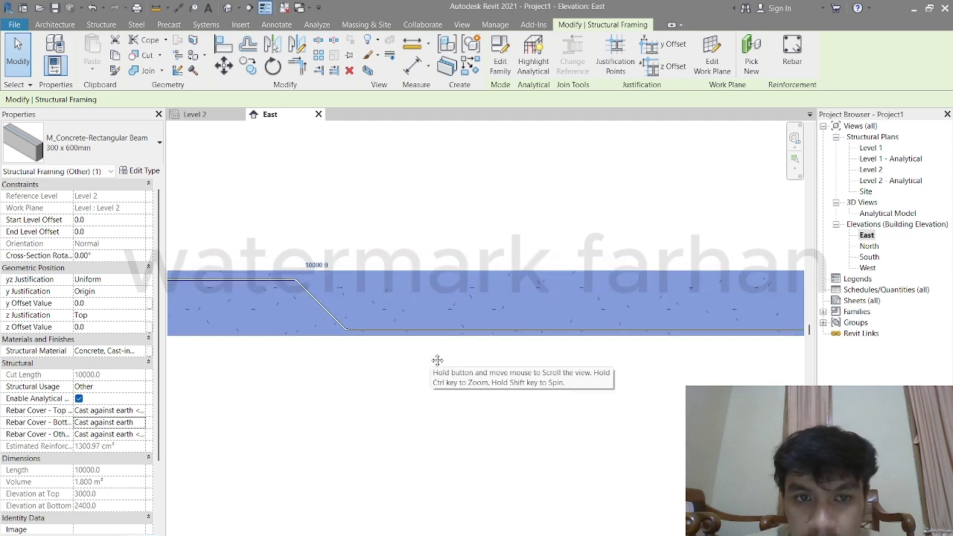
scroll(393, 333, up, 2)
scroll(654, 378, up, 3)
middle_drag(654, 378, 369, 341)
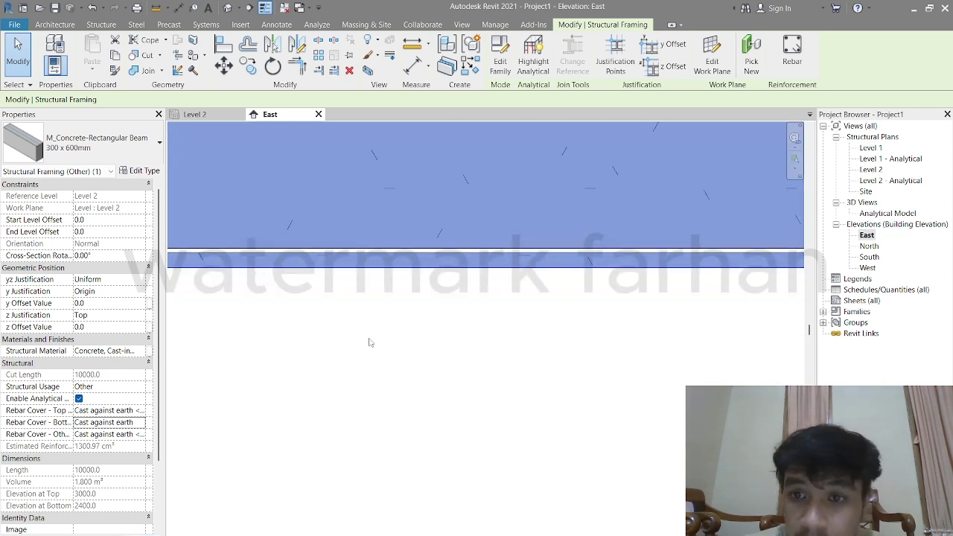
middle_drag(637, 361, 320, 413)
scroll(320, 413, down, 2)
click(480, 388)
middle_drag(476, 408, 602, 390)
scroll(602, 390, down, 2)
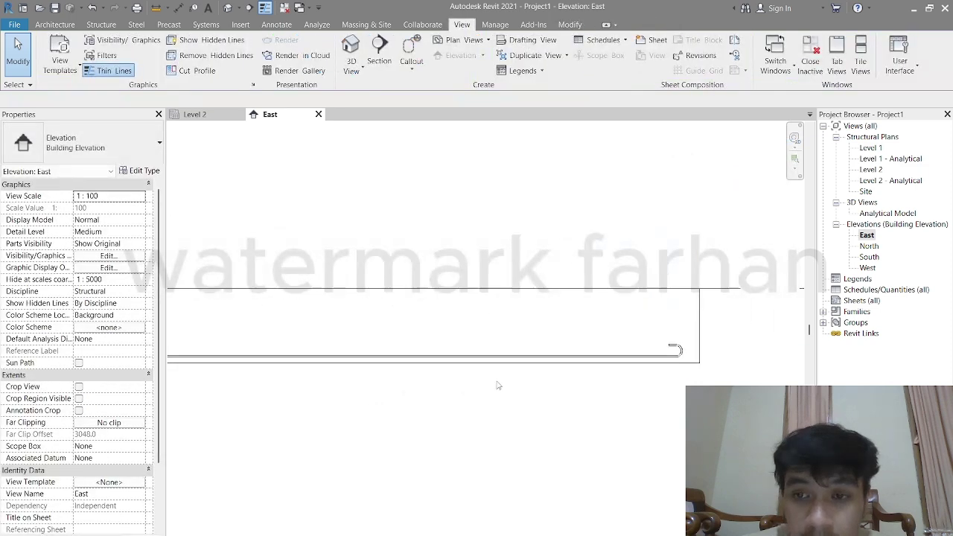
scroll(498, 384, down, 2)
middle_drag(428, 411, 559, 402)
scroll(559, 402, down, 2)
middle_drag(499, 417, 515, 408)
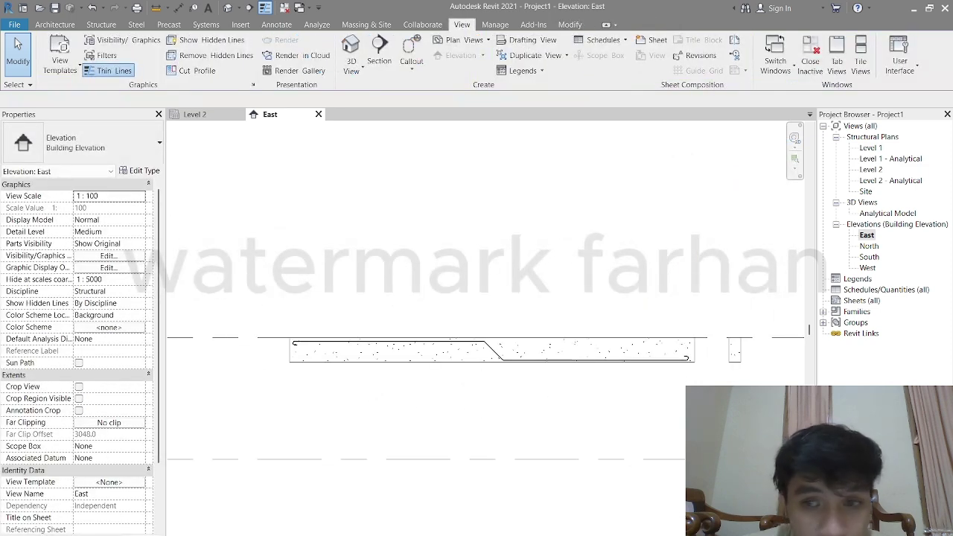
drag(705, 383, 671, 345)
click(631, 390)
drag(664, 394, 650, 351)
click(494, 392)
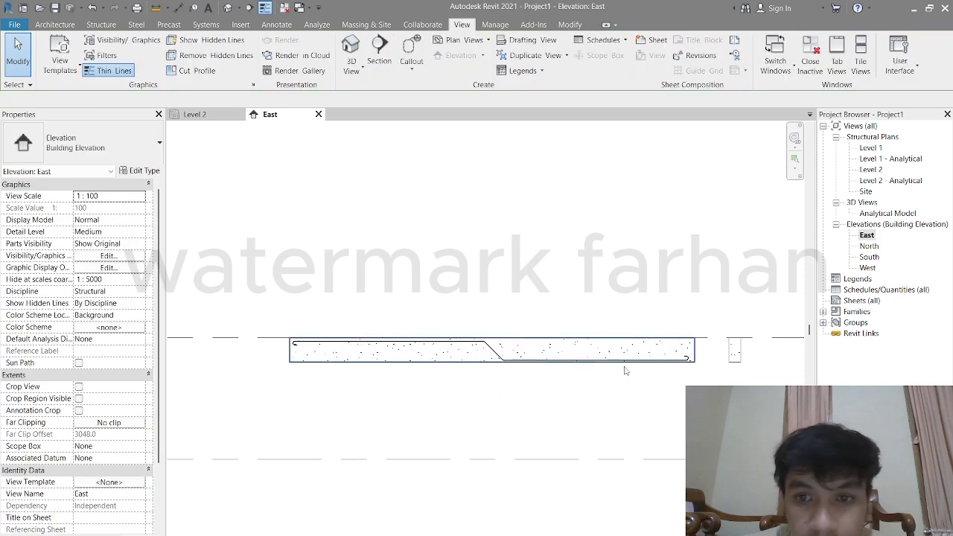
Select the long beam and try Interior (framing, columns) <40 mm> and Interior (shells) - 19M to 57M <20 mm> as its bottom-face rebar cover.
click(630, 362)
scroll(630, 362, up, 2)
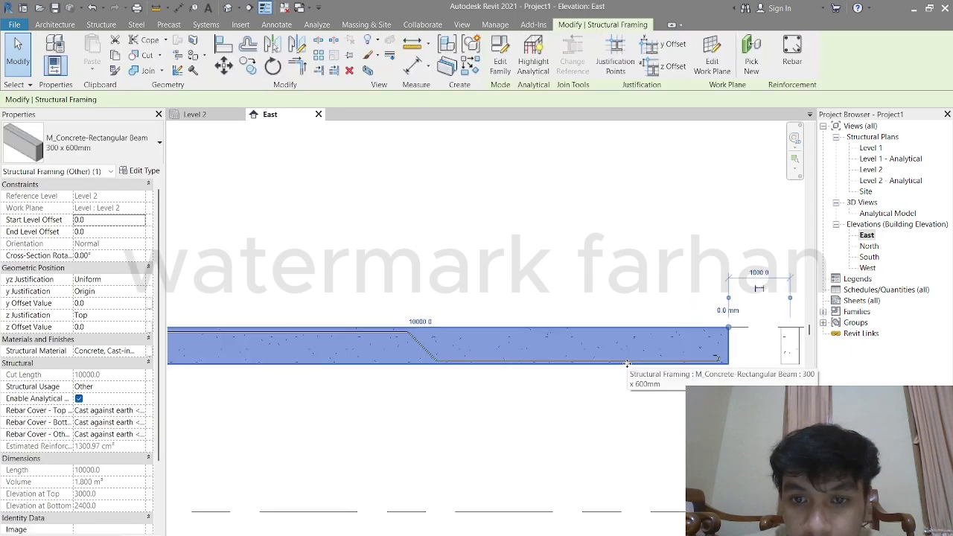
click(86, 413)
click(121, 423)
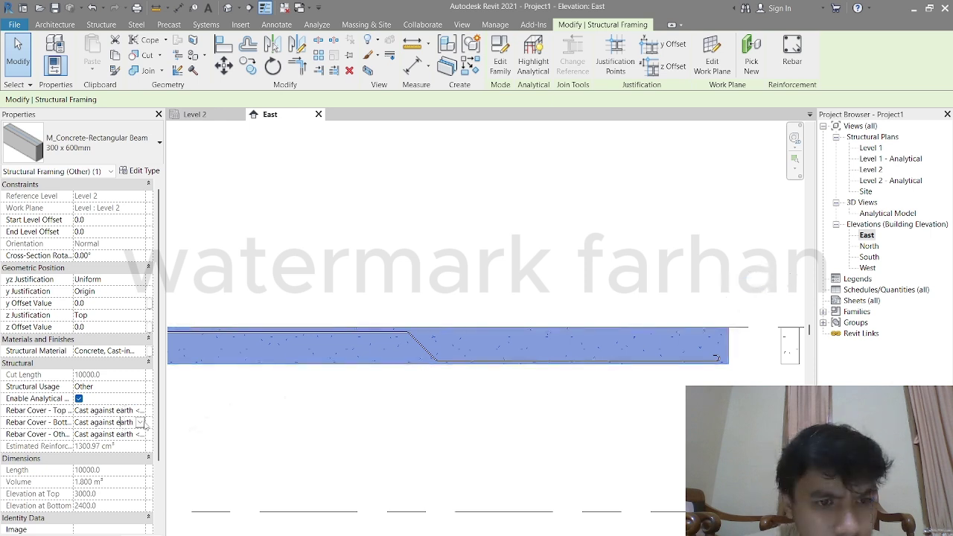
click(140, 422)
click(127, 464)
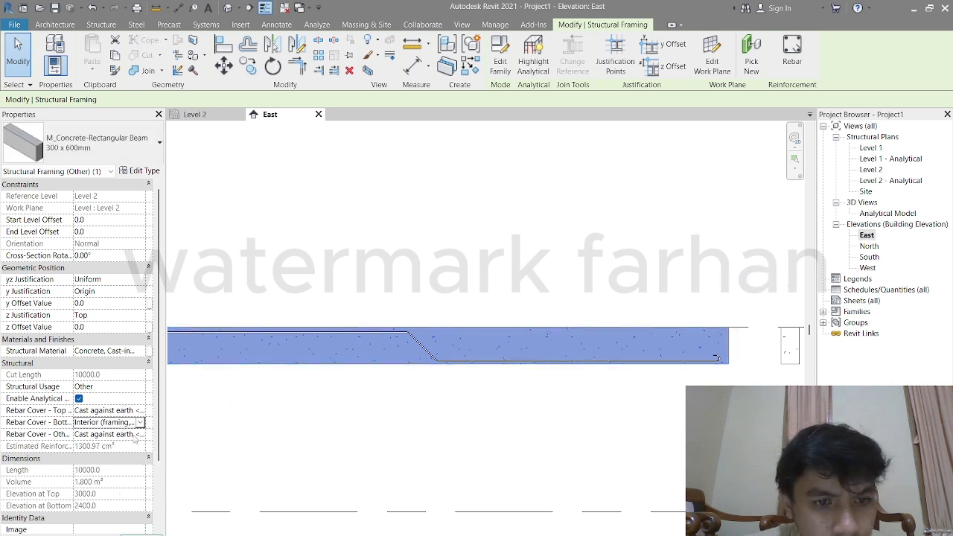
click(139, 422)
click(140, 484)
Return the beam's bottom-face rebar cover to Cast against earth <75 mm>.
click(140, 422)
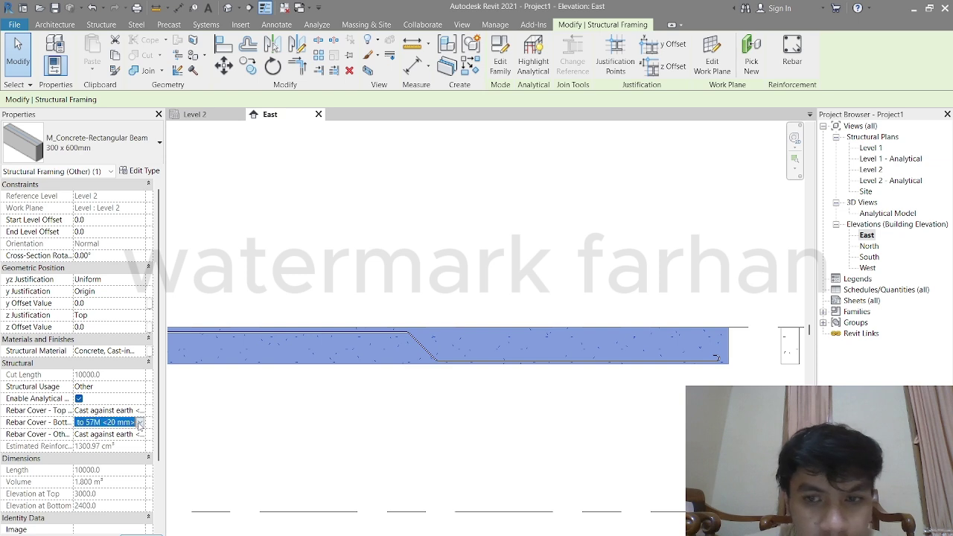
click(138, 436)
click(137, 436)
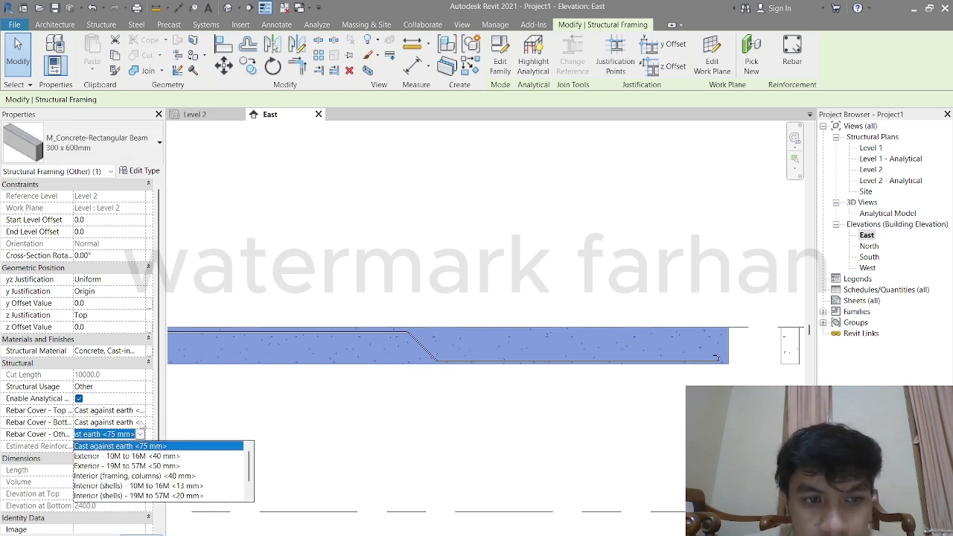
click(140, 423)
click(140, 424)
click(140, 423)
Reapply Cast against earth <75 mm> as the rebar cover for the beam's other faces and deselect the beam.
click(140, 435)
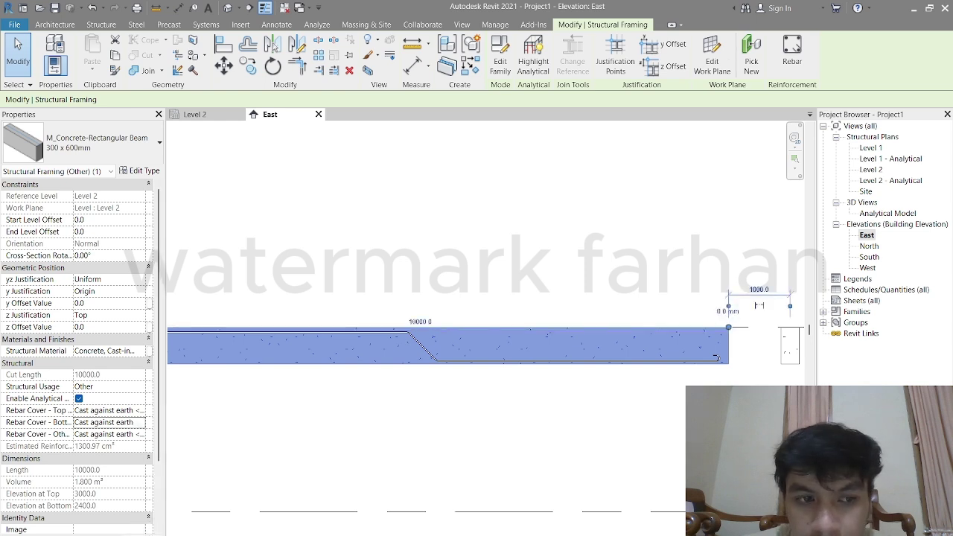
click(140, 434)
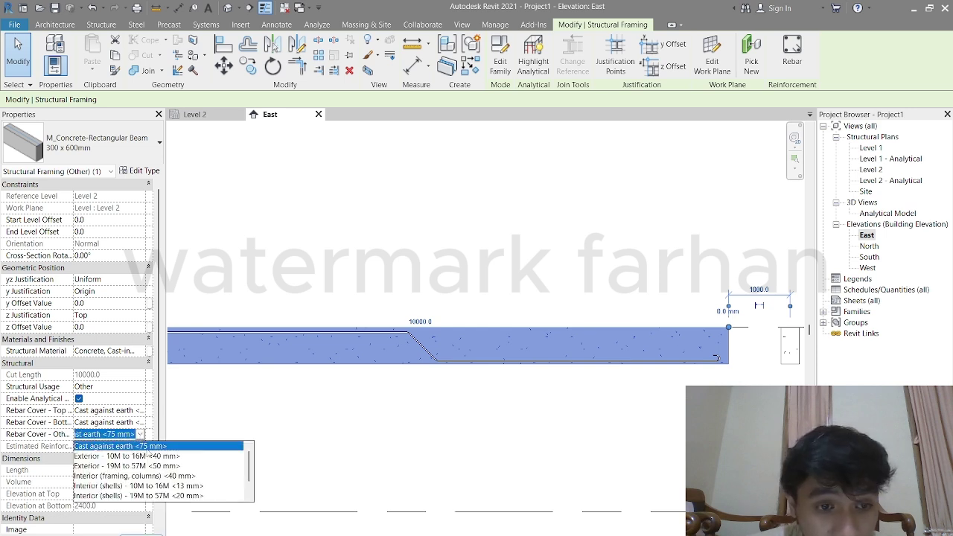
click(148, 451)
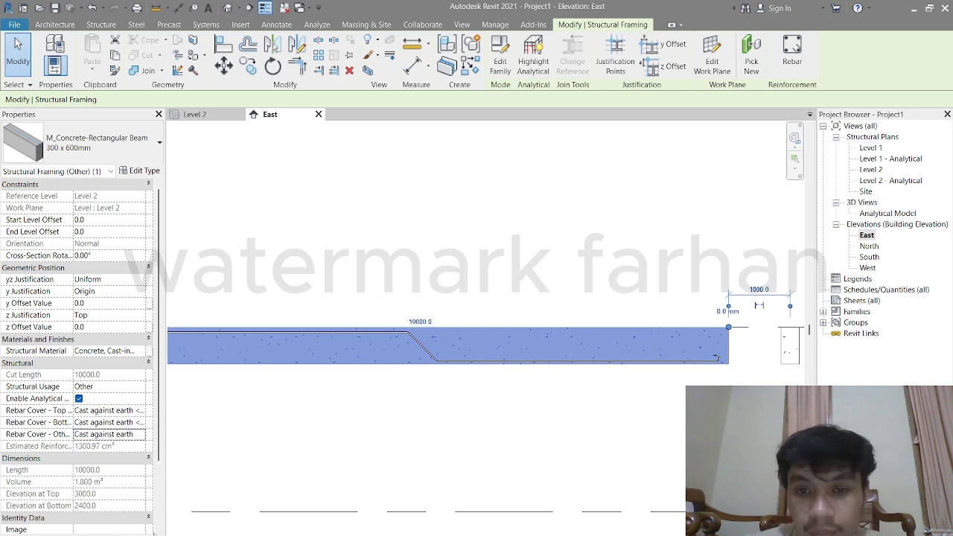
scroll(434, 451, down, 1)
middle_drag(434, 451, 501, 417)
click(574, 397)
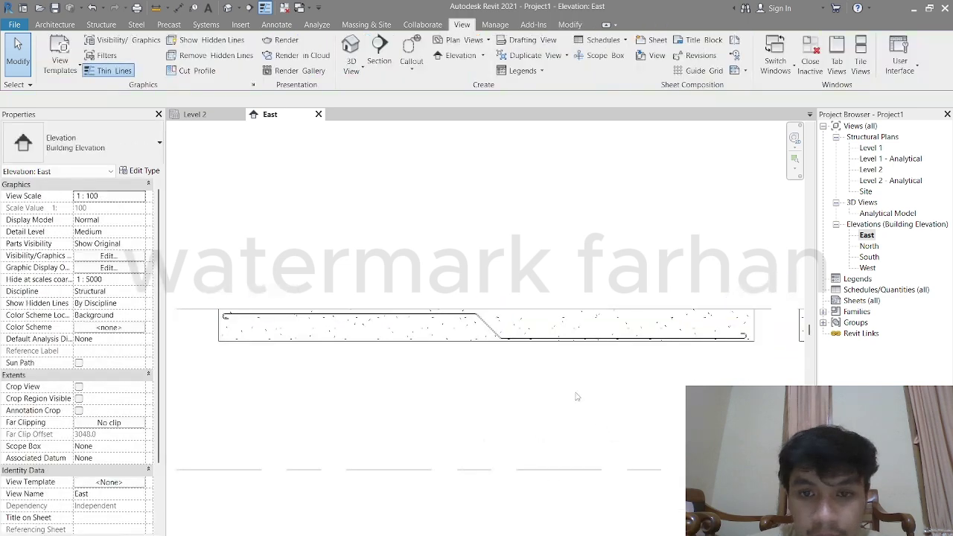
Inspect the bar's sloped bend and its clearance from the beam's top and bottom faces.
scroll(575, 397, up, 2)
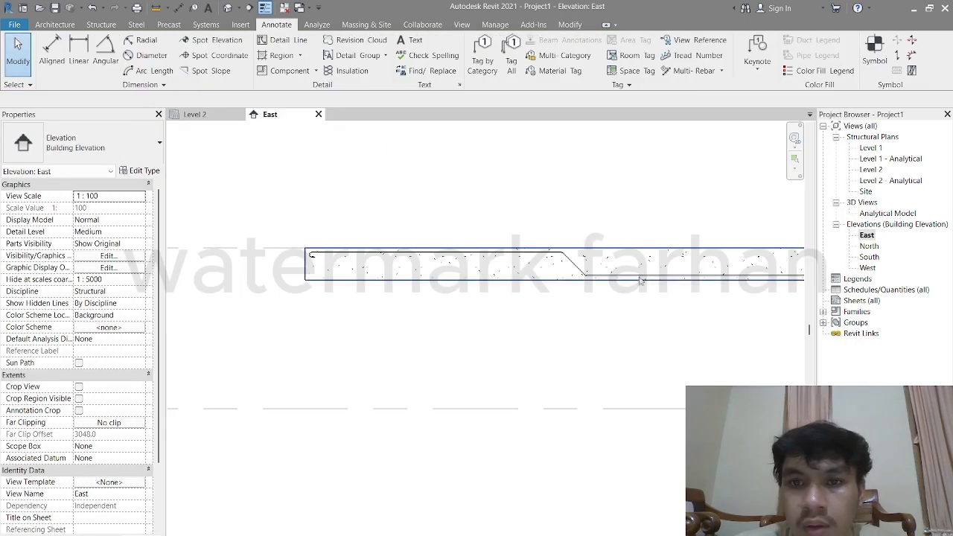
scroll(549, 298, down, 2)
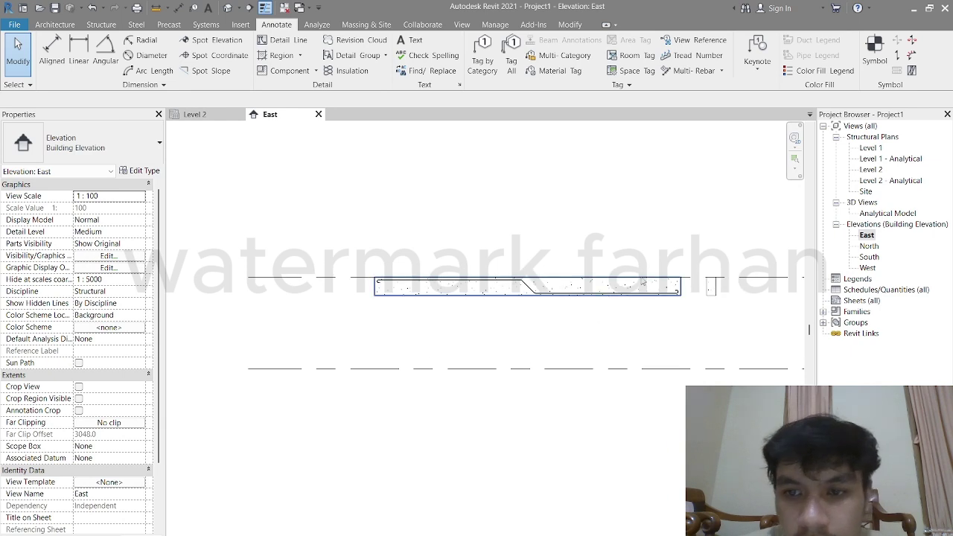
scroll(615, 302, up, 1)
scroll(402, 302, up, 1)
scroll(402, 302, up, 3)
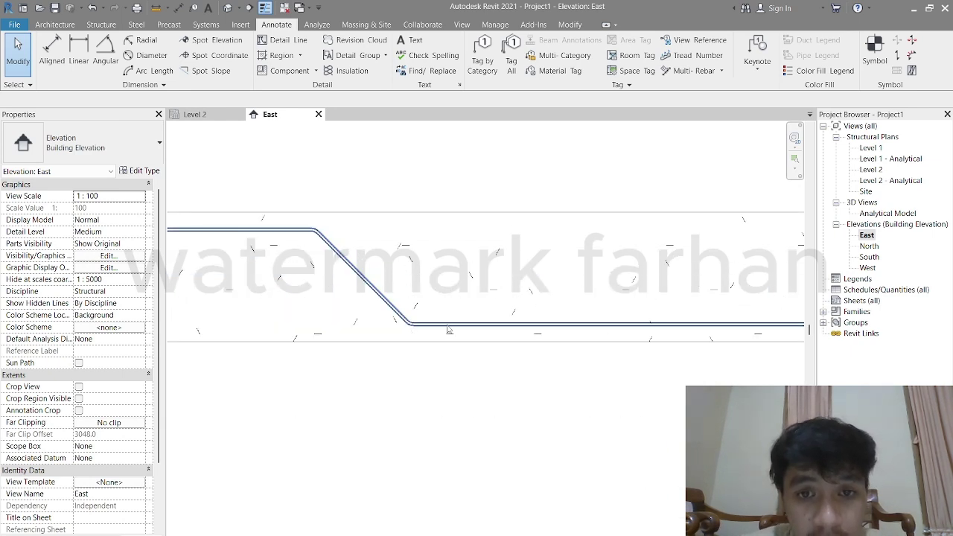
scroll(625, 344, up, 2)
scroll(604, 393, down, 5)
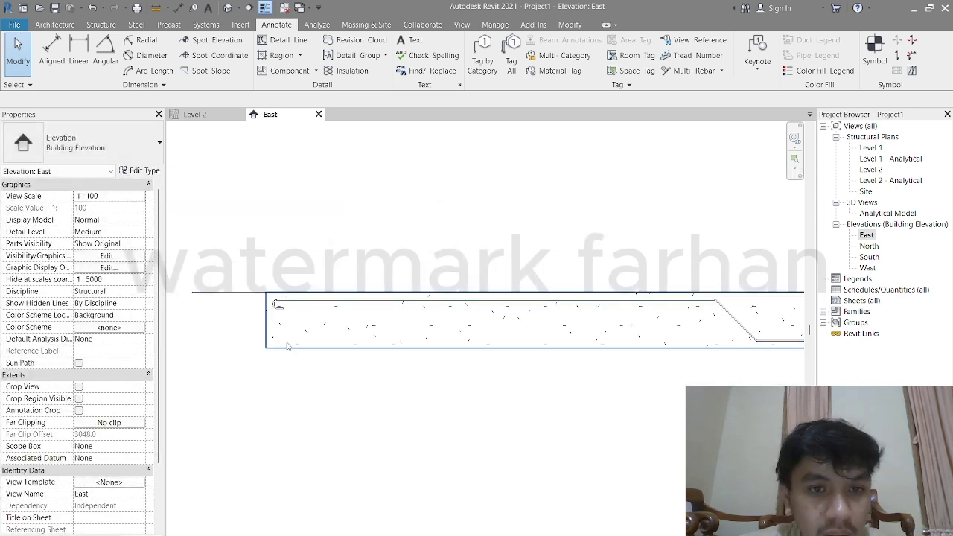
Select the long beam, review the cover types assigned to its top, bottom and other faces, and deselect it.
click(278, 310)
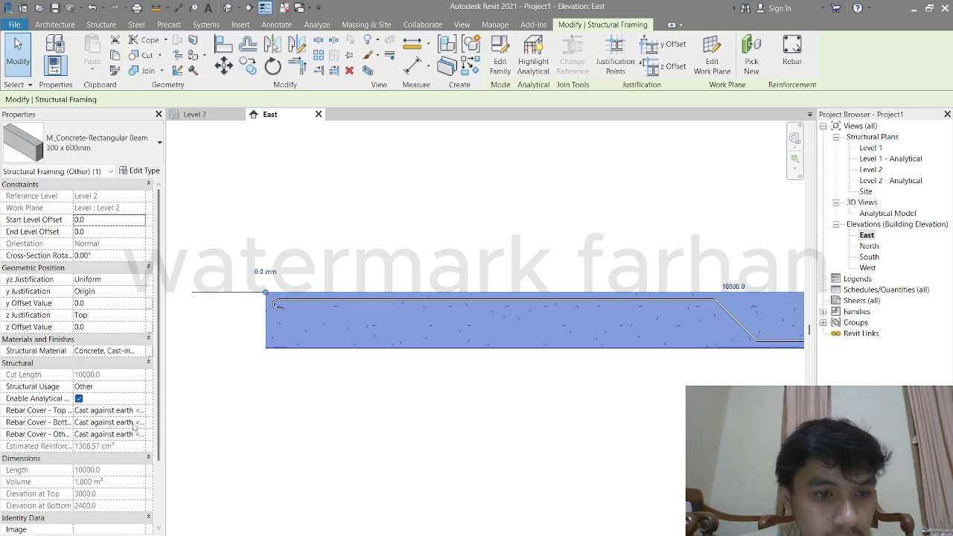
click(139, 411)
click(140, 411)
click(143, 423)
click(141, 423)
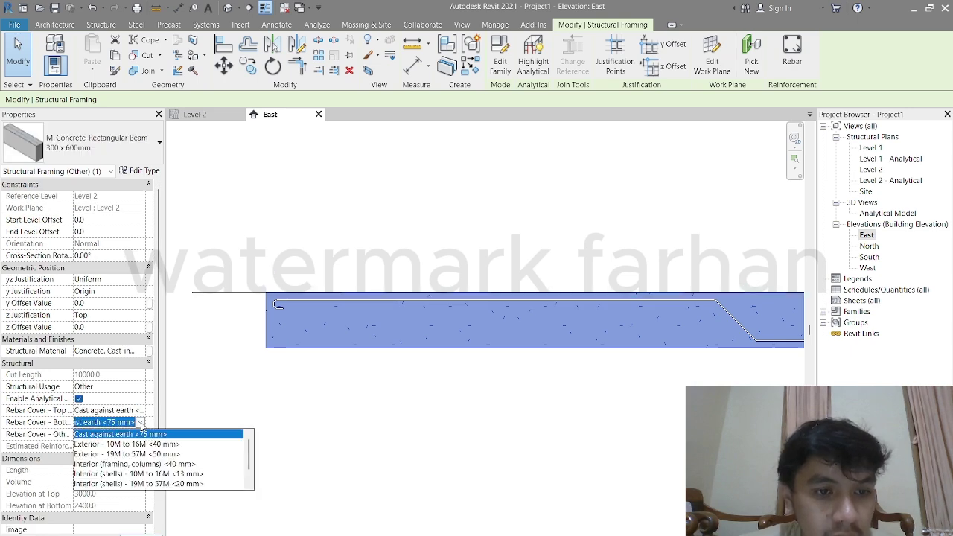
click(141, 422)
click(141, 434)
click(142, 434)
click(269, 396)
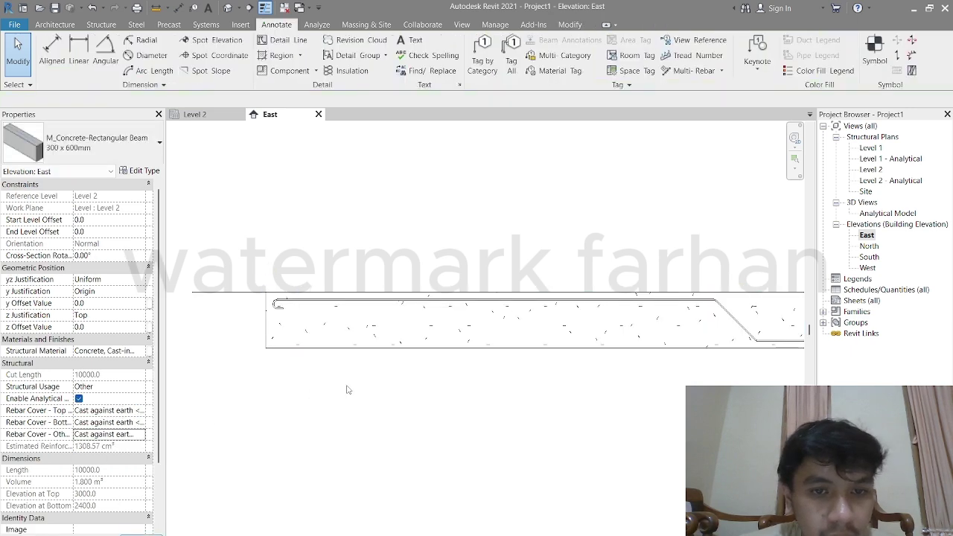
Compare the bar's hooks and their cover clearances at both ends of the long beam.
middle_drag(575, 340, 223, 329)
middle_drag(641, 310, 417, 290)
scroll(514, 294, up, 1)
scroll(629, 313, up, 2)
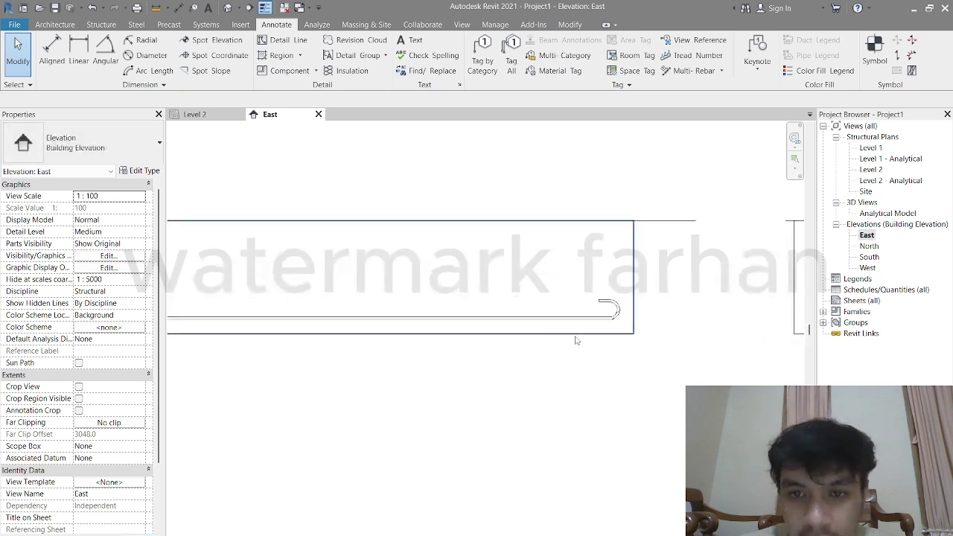
scroll(574, 338, down, 3)
middle_drag(336, 349, 565, 315)
scroll(574, 378, down, 3)
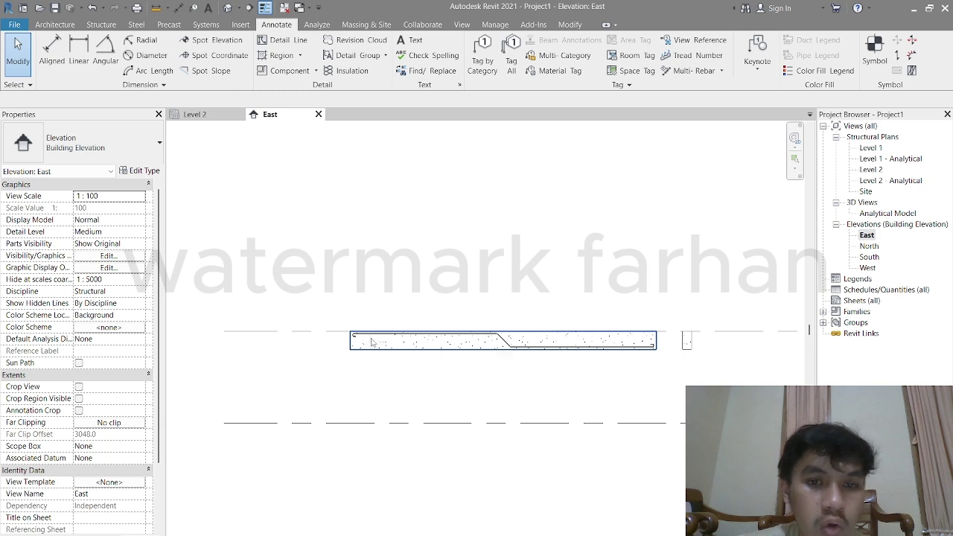
scroll(369, 340, up, 6)
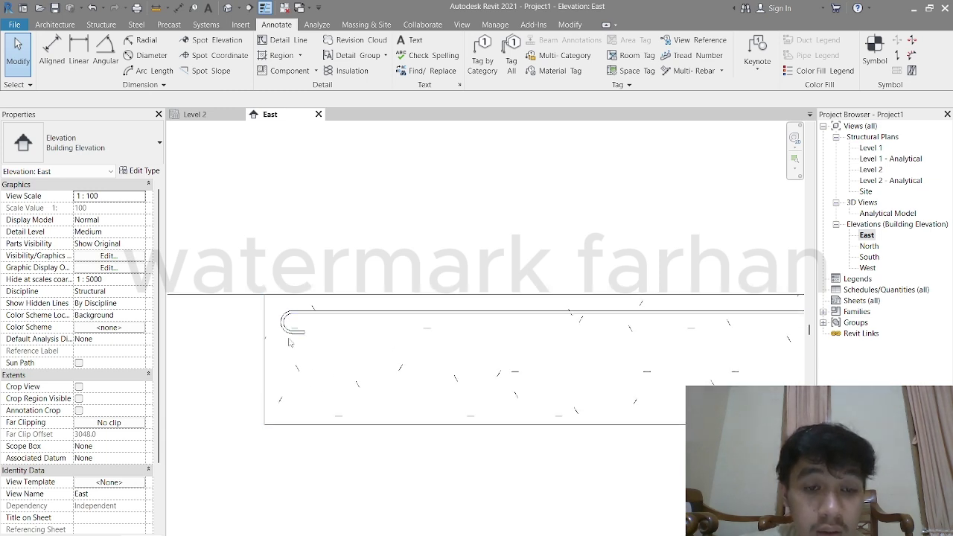
scroll(271, 342, up, 2)
scroll(314, 321, down, 3)
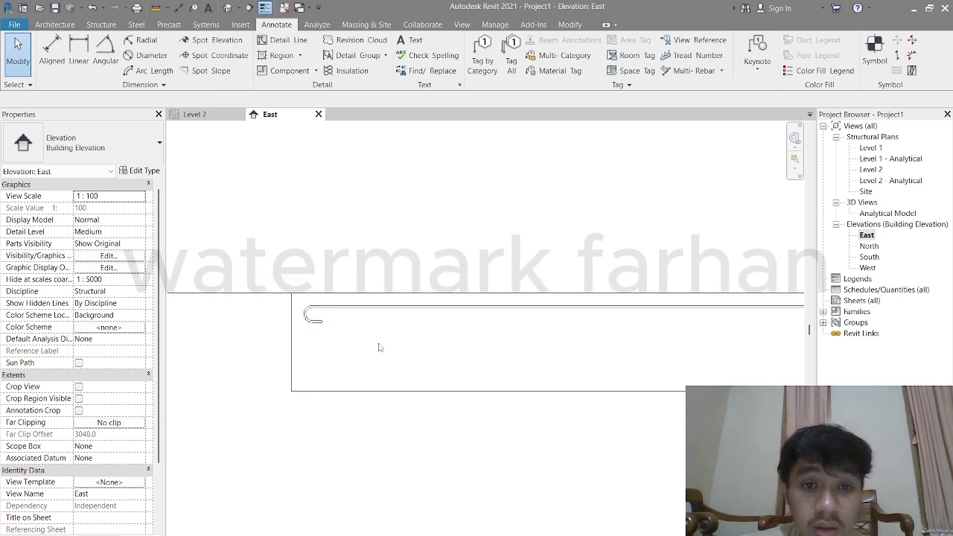
scroll(380, 348, down, 3)
middle_drag(616, 383, 476, 357)
scroll(202, 303, up, 2)
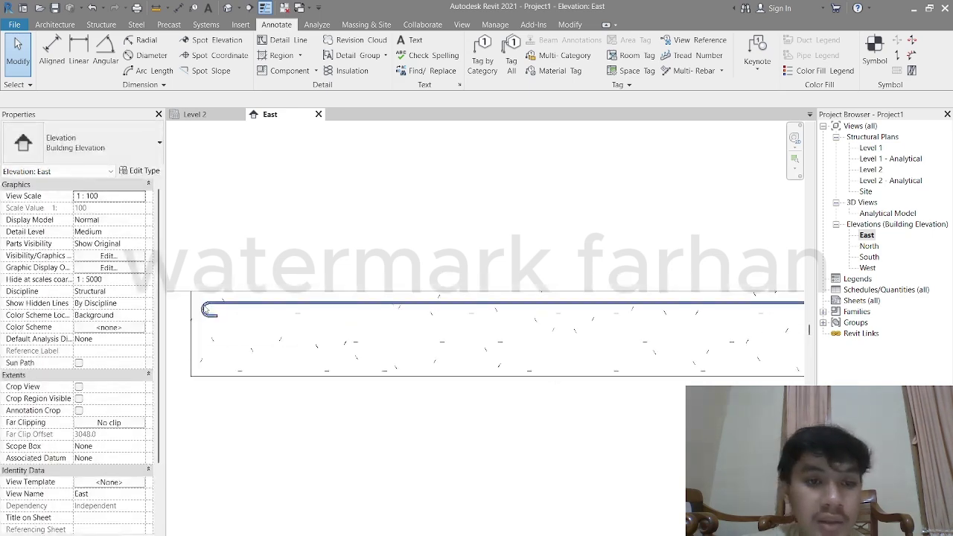
Select the bent bar, open its 13M type properties, and review the hook lengths without changing them.
click(205, 308)
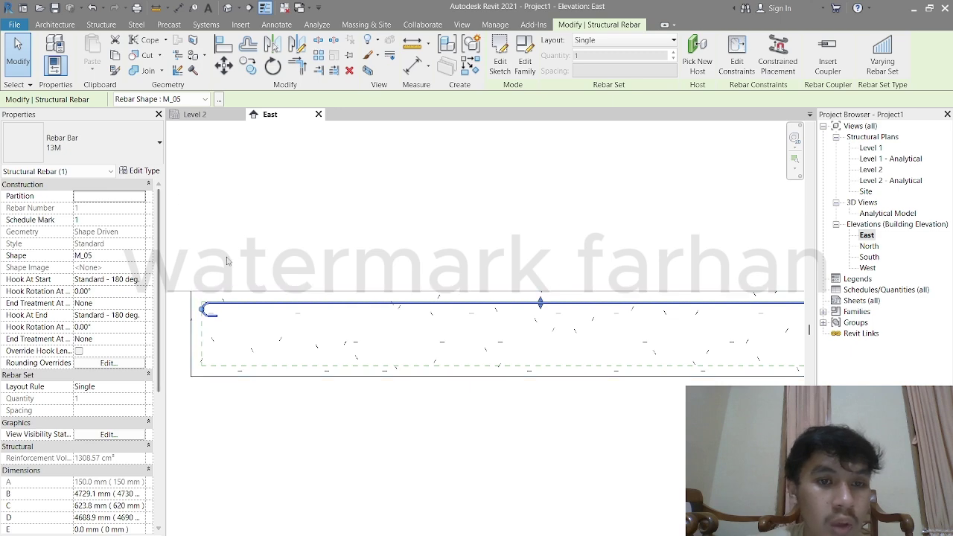
click(141, 171)
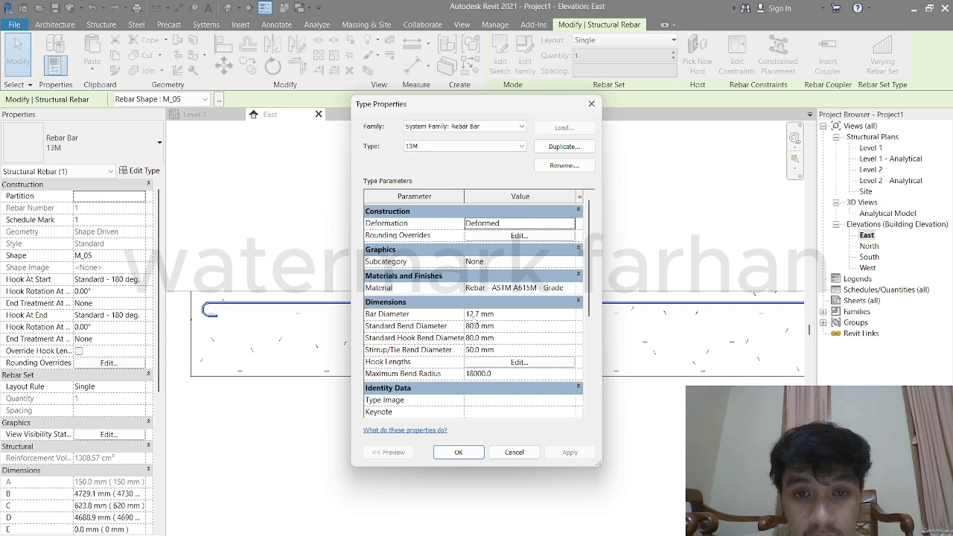
click(474, 362)
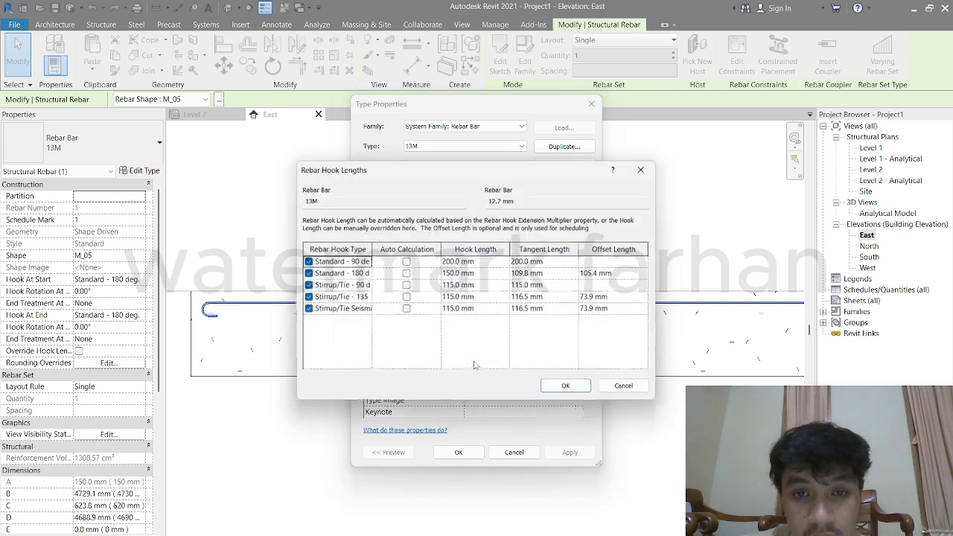
click(644, 168)
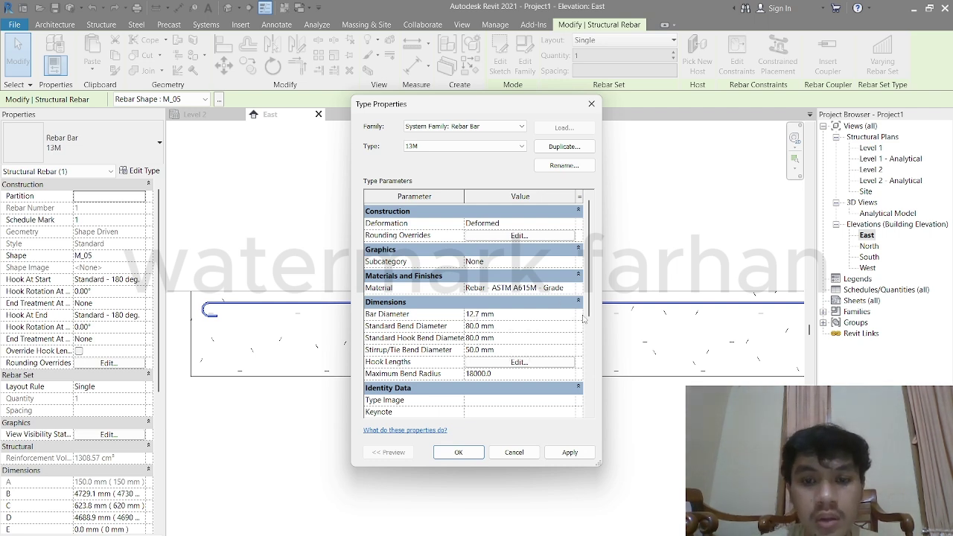
Set both the standard bend diameter and the standard hook bend diameter of the 13M bar type to 100 mm.
key(BackSpace)
text(9)
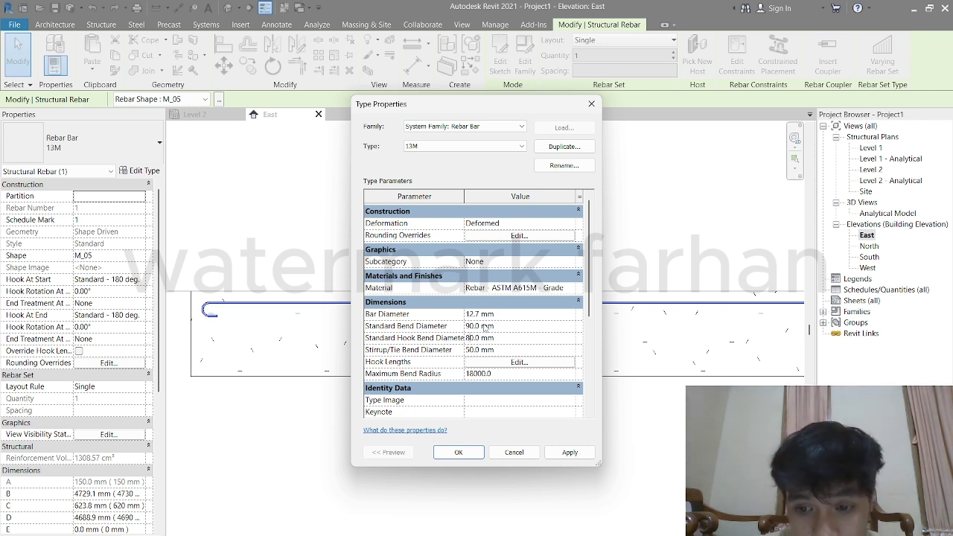
text(9)
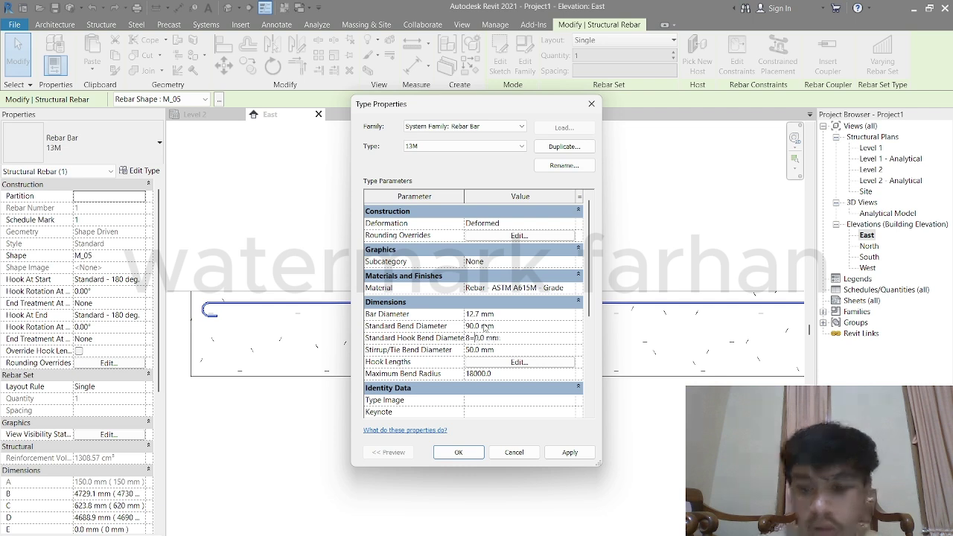
key(BackSpace)
text(9)
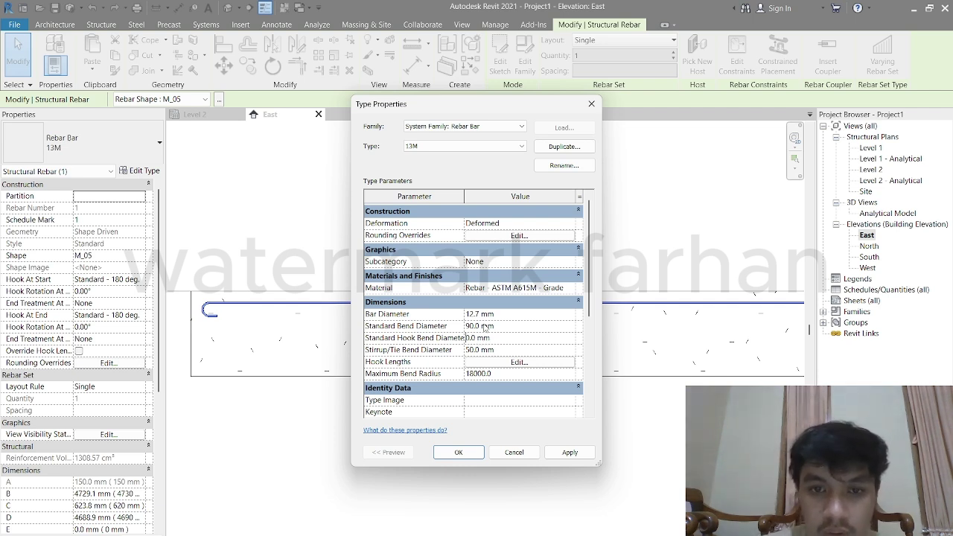
text(10)
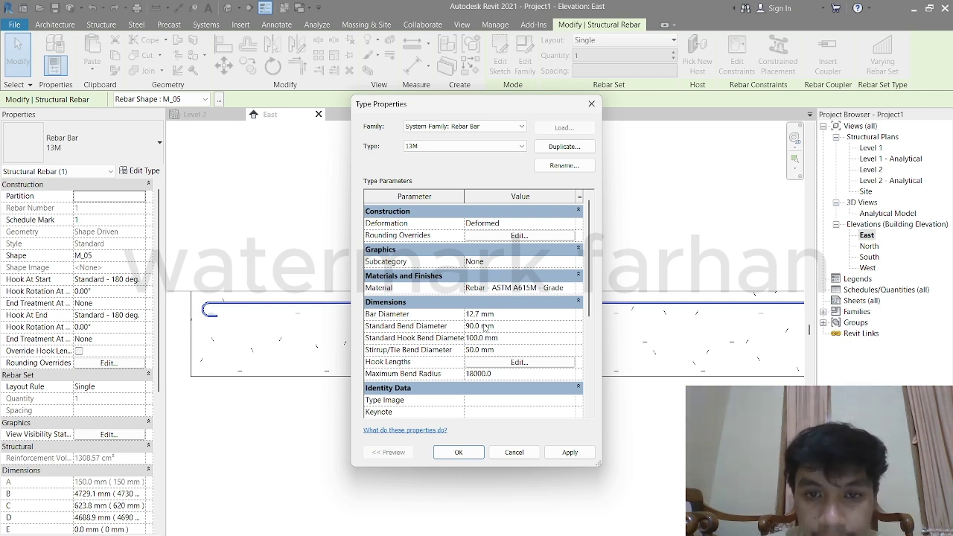
click(466, 326)
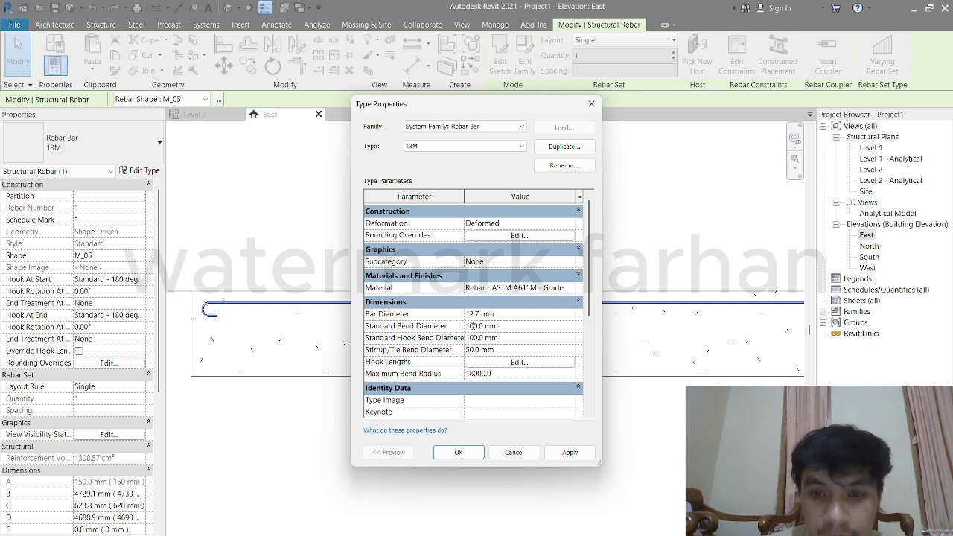
Set the Standard 90-degree hook length of the 13M bar type to 250 mm and apply the type changes.
click(520, 363)
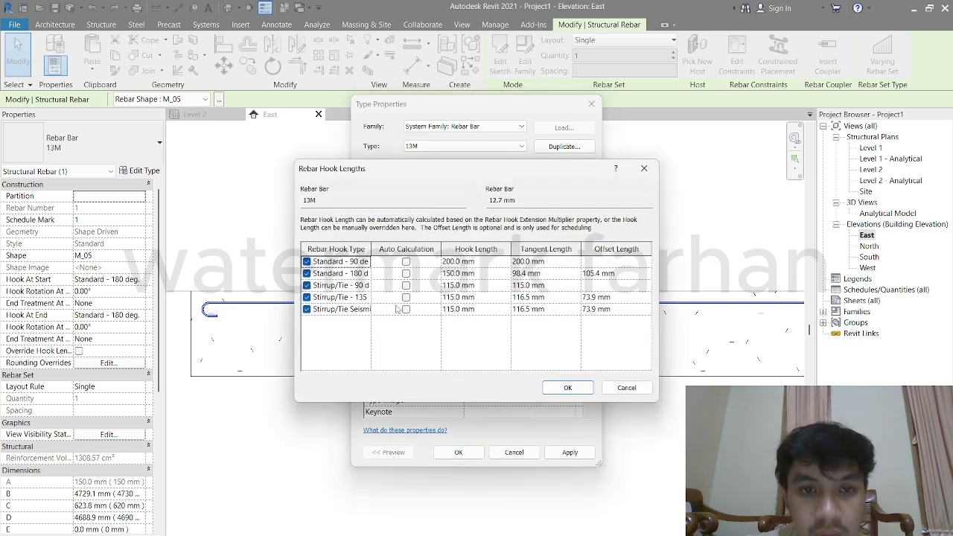
click(458, 262)
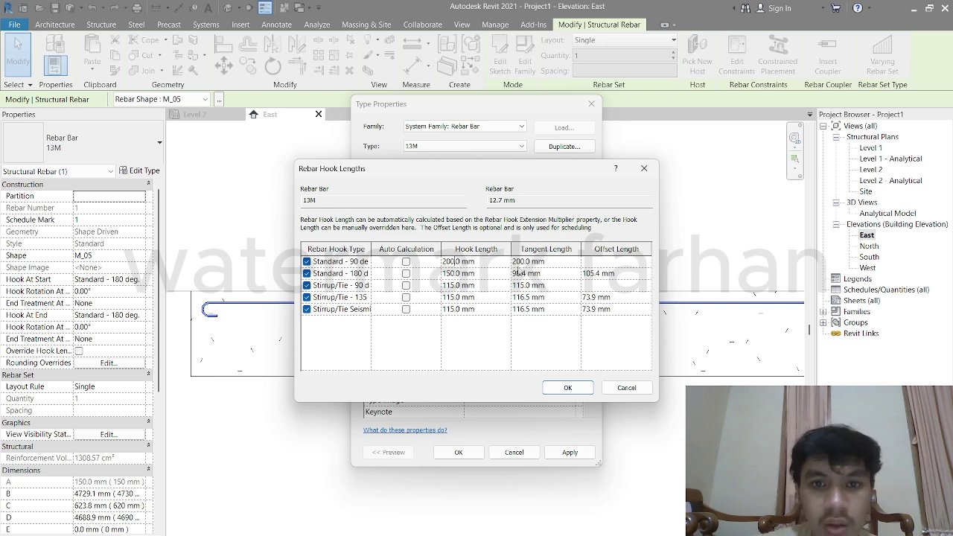
key(BackSpace)
text(50)
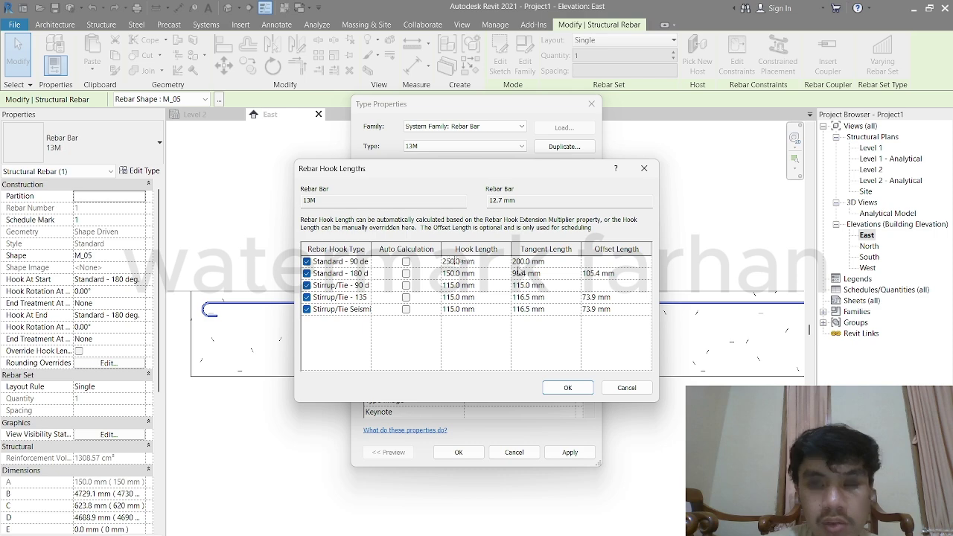
click(567, 387)
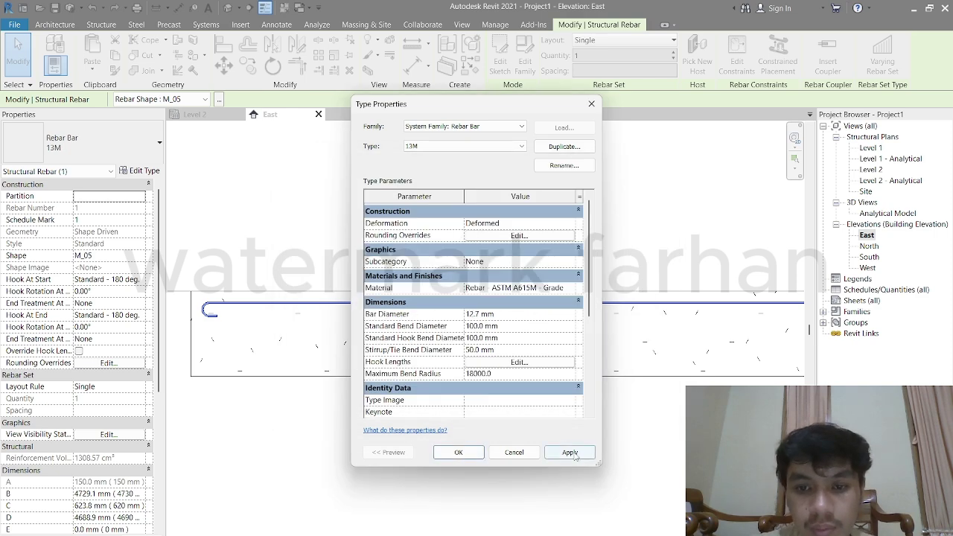
click(569, 452)
click(459, 452)
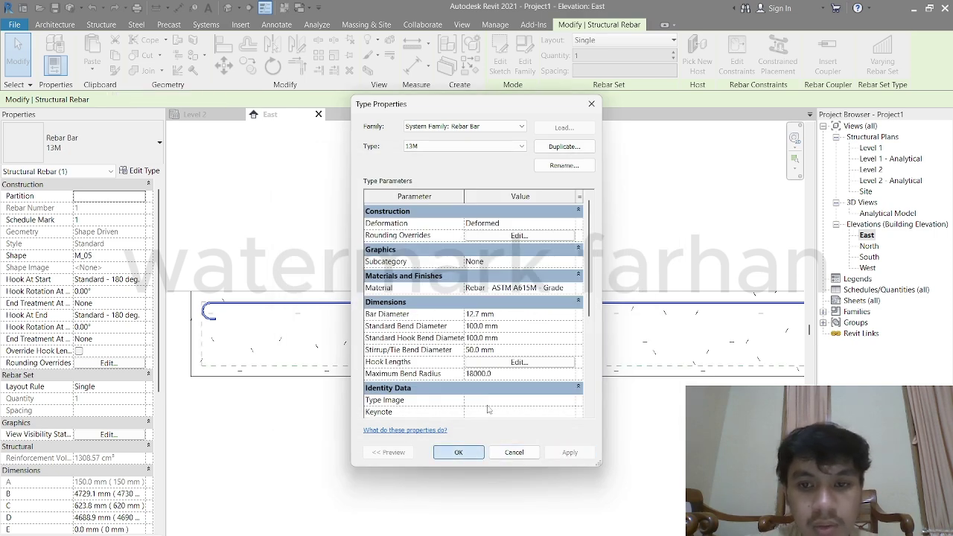
Examine the bar's 180-degree hooks against the cover lines at both ends of the long beam.
scroll(696, 382, down, 2)
scroll(320, 350, up, 5)
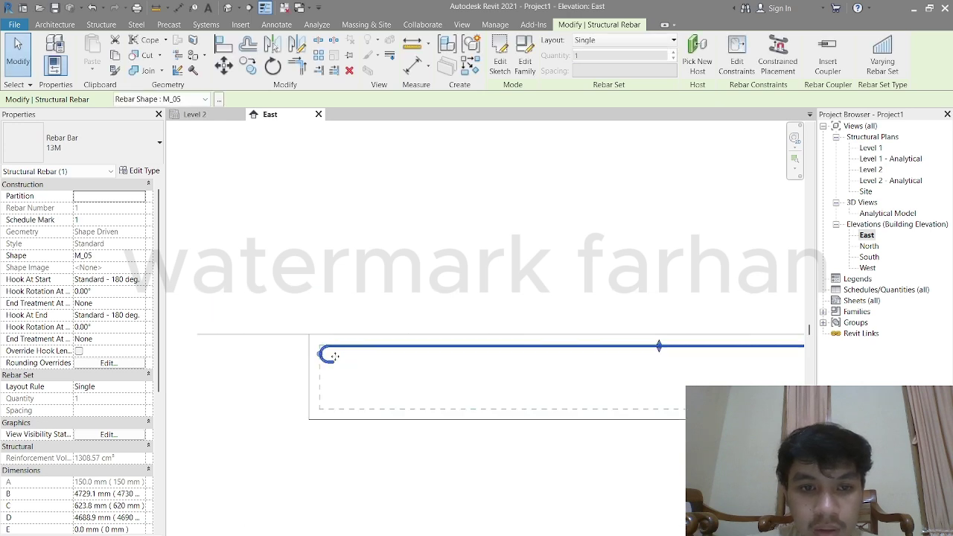
scroll(314, 385, up, 2)
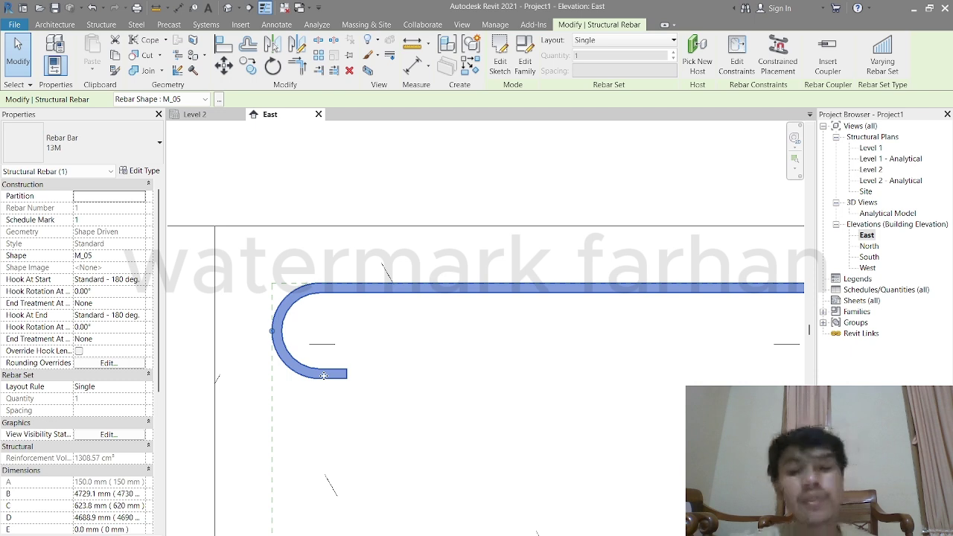
scroll(323, 376, down, 5)
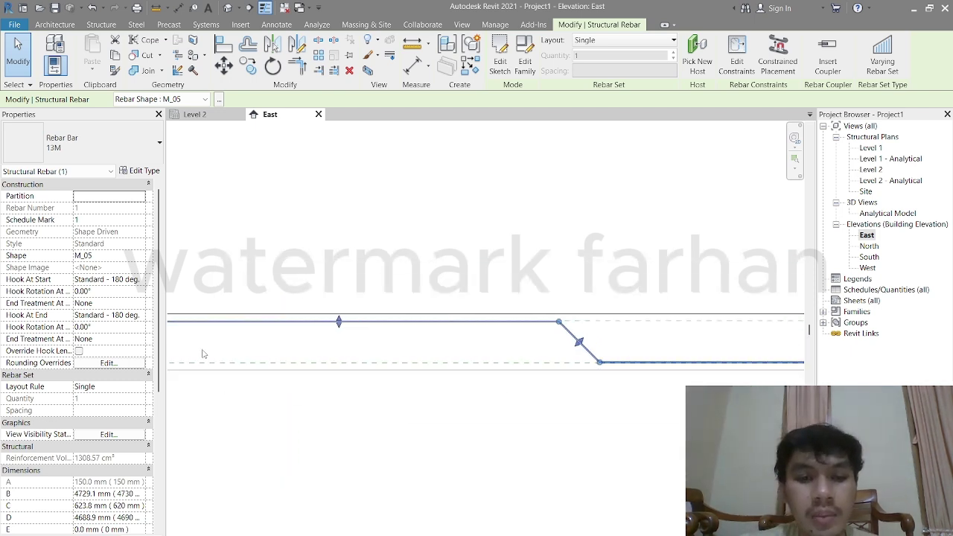
scroll(361, 347, down, 2)
scroll(648, 319, up, 4)
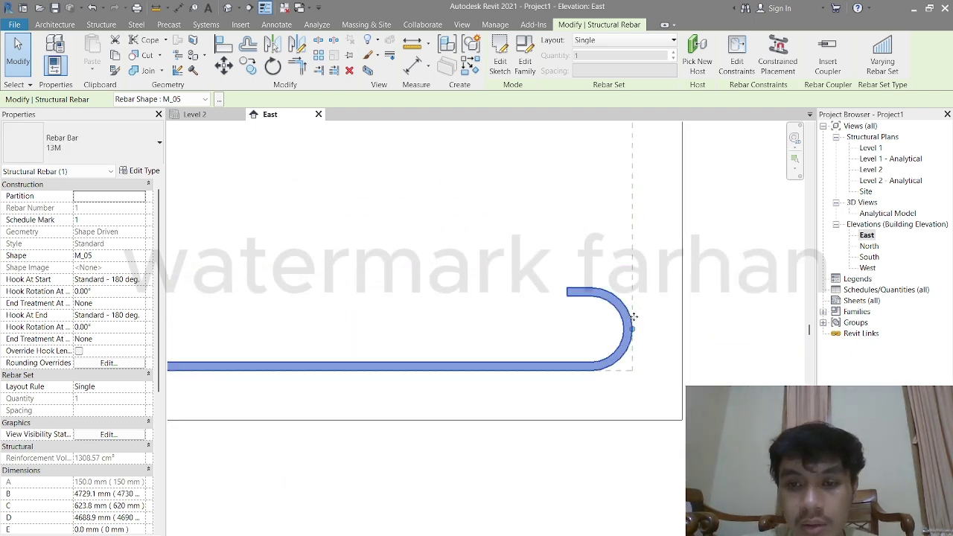
scroll(632, 316, down, 3)
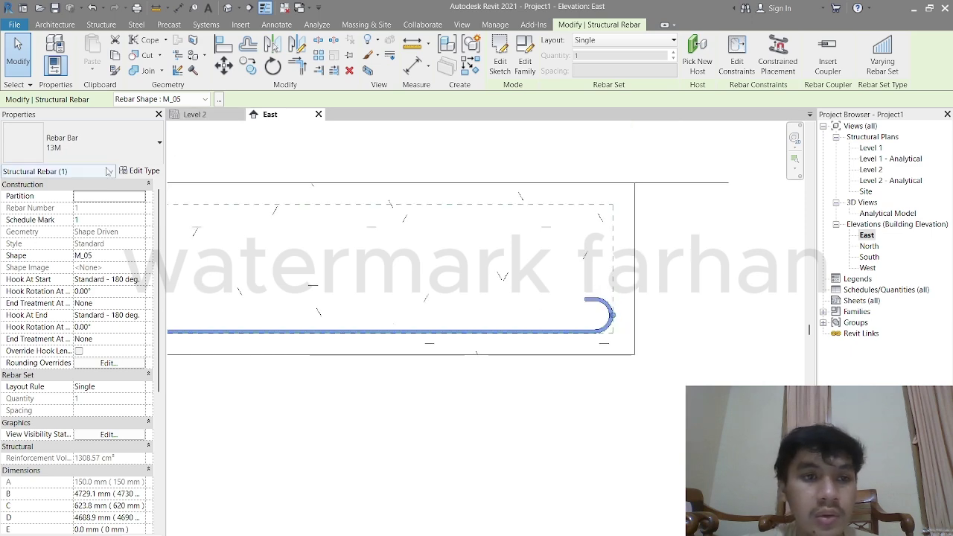
Set both the standard bend diameter and the standard hook bend diameter of the 13M bar type to 80 mm.
click(139, 171)
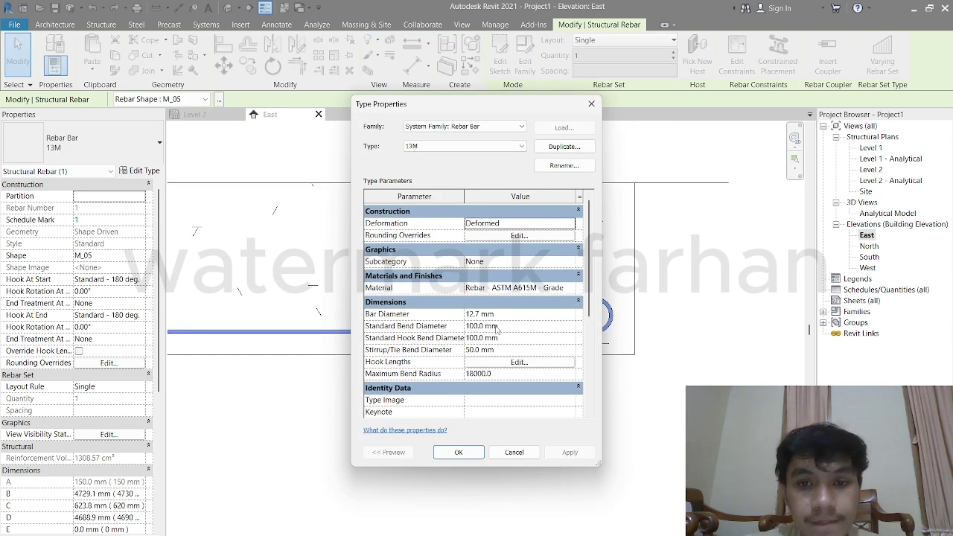
click(477, 328)
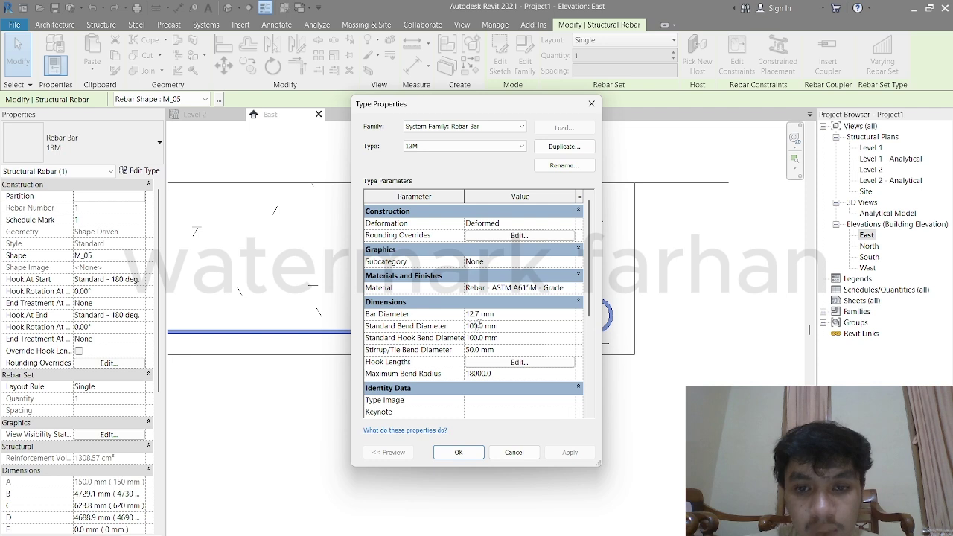
text(80)
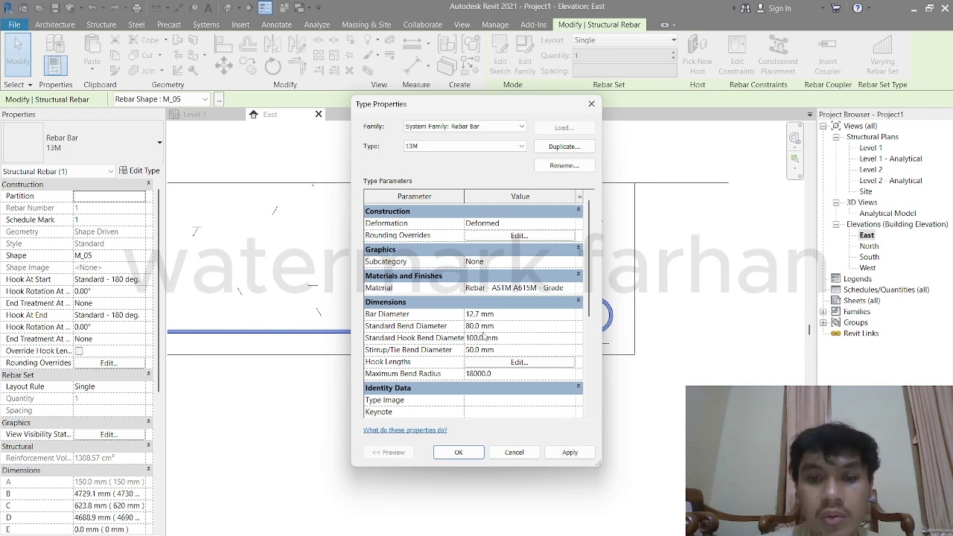
click(483, 332)
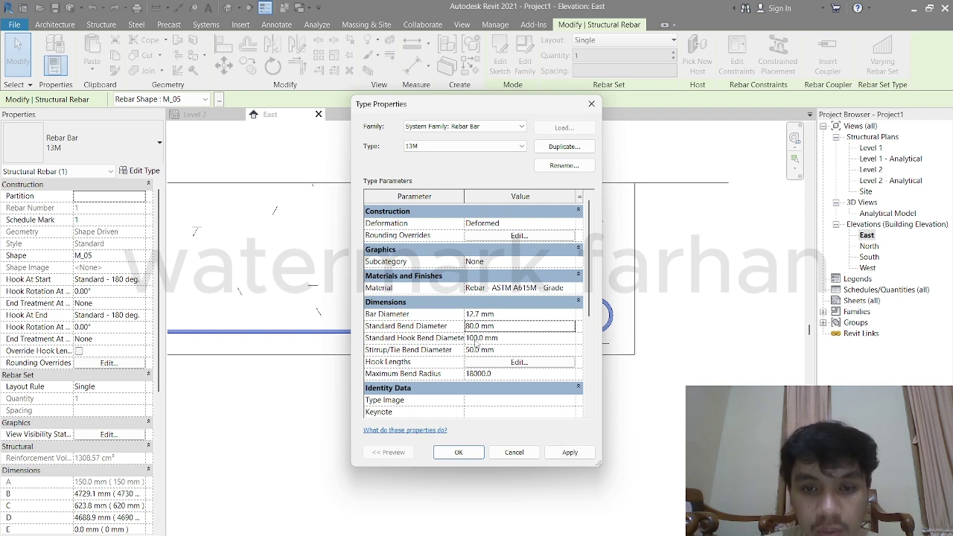
click(471, 338)
key(Delete)
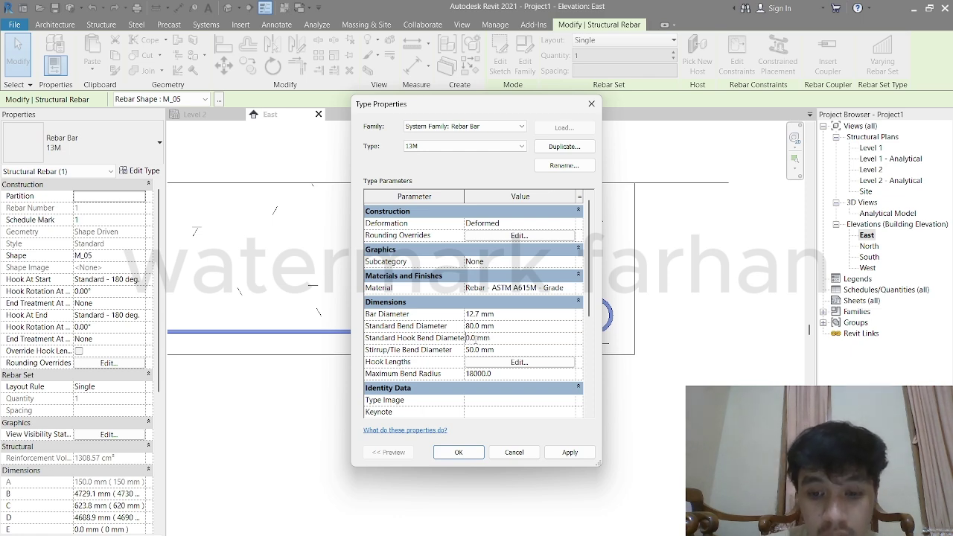
click(569, 453)
drag(536, 104, 427, 105)
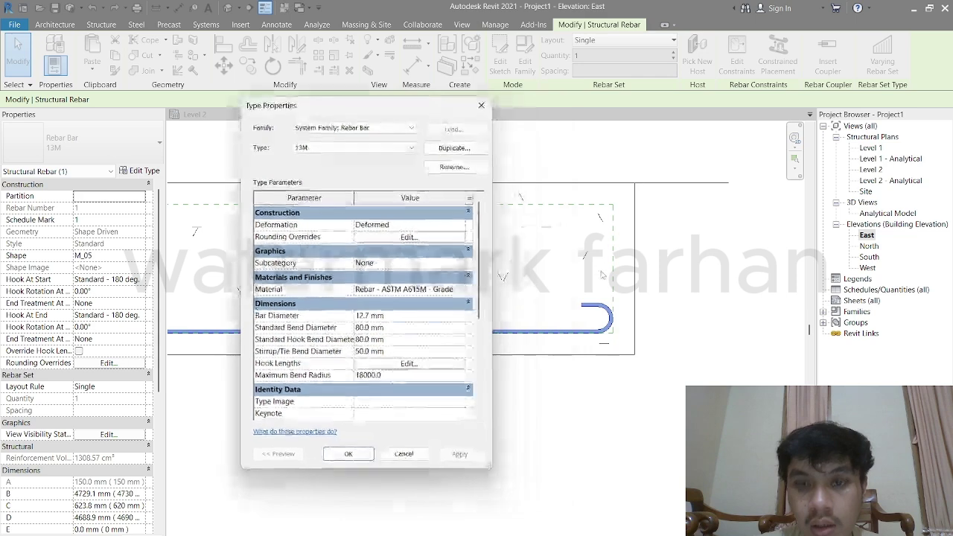
Set the Standard 90-degree hook length of the 13M bar type to 150 mm and apply it.
click(407, 364)
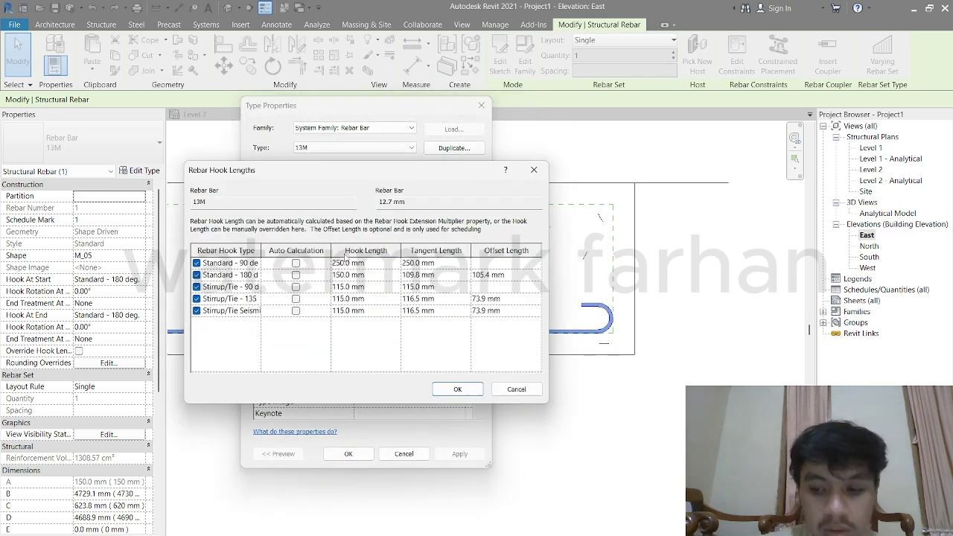
key(BackSpace)
key(BackSpace)
text(15)
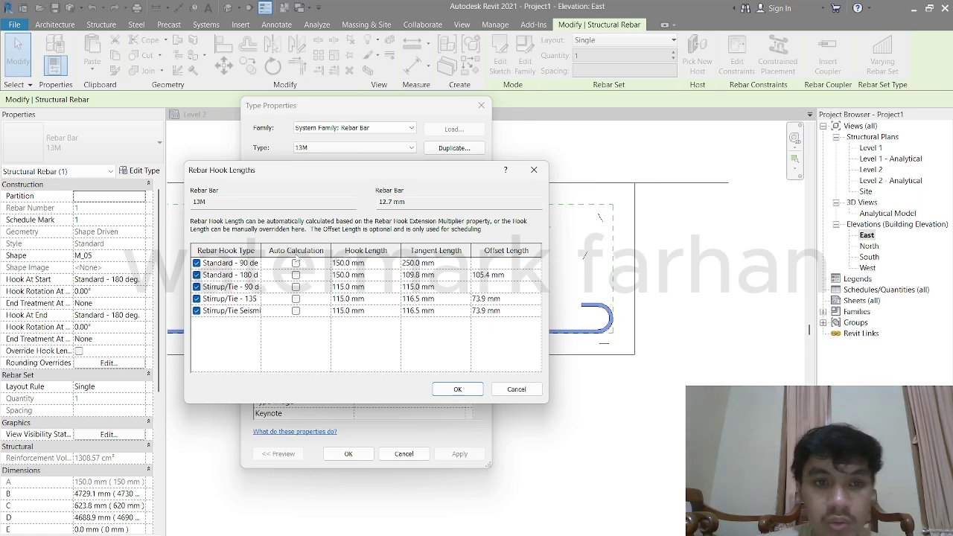
click(457, 389)
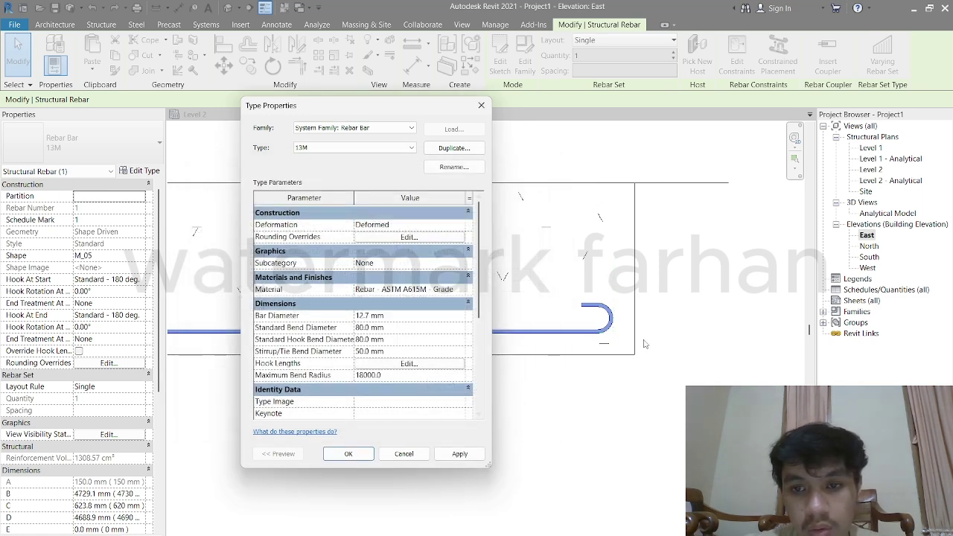
click(461, 456)
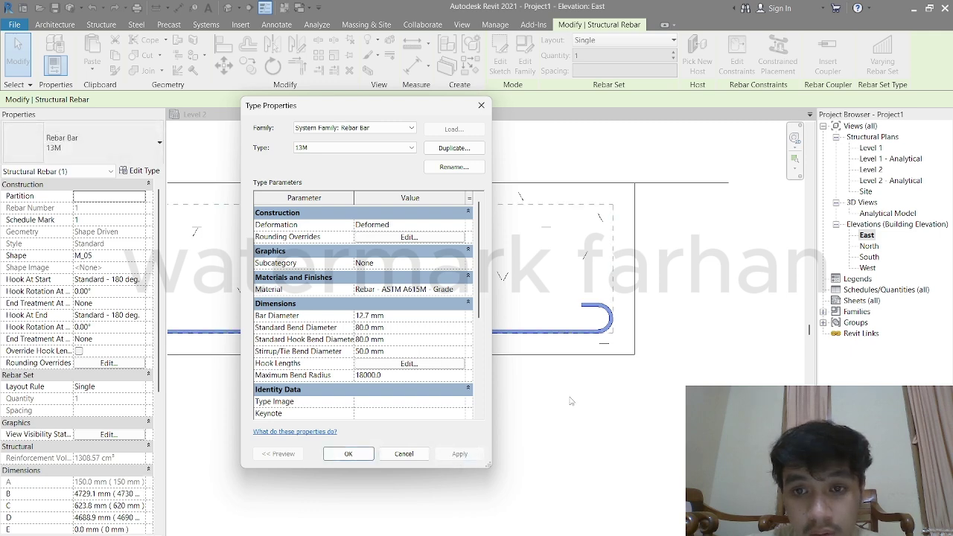
click(347, 454)
Review the 13M bar type's stirrup/tie bend diameter and hook lengths without changing them.
scroll(357, 393, down, 2)
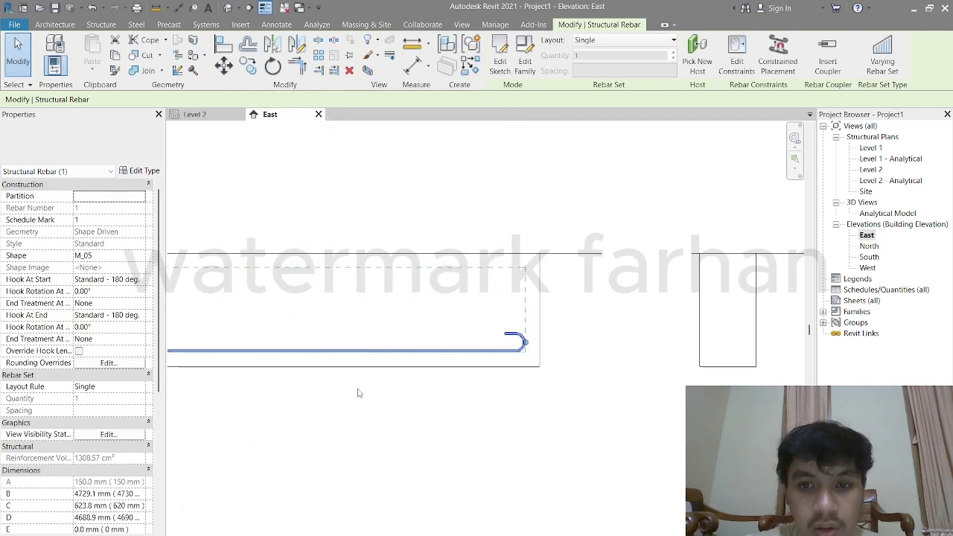
scroll(357, 393, down, 2)
middle_drag(357, 393, 789, 389)
middle_drag(207, 392, 646, 375)
middle_drag(351, 351, 592, 353)
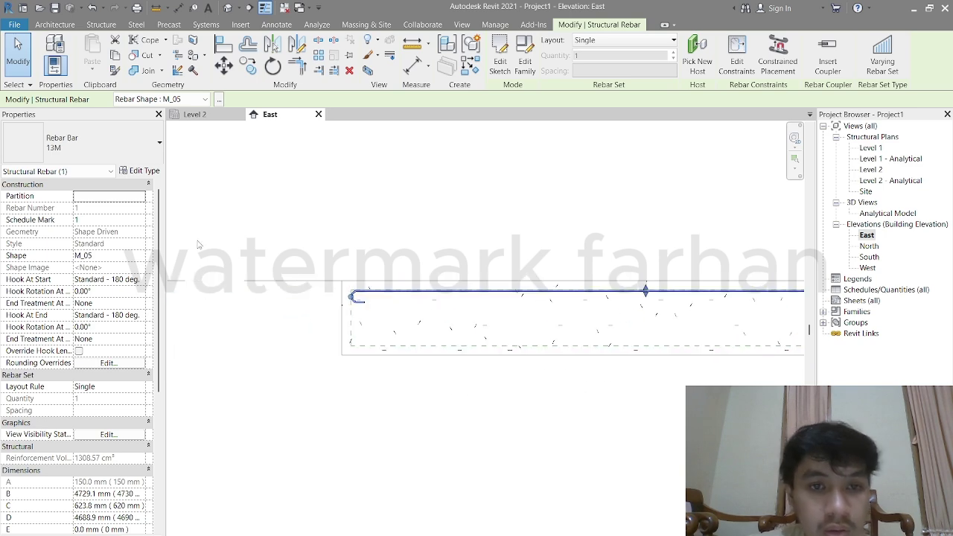
click(140, 170)
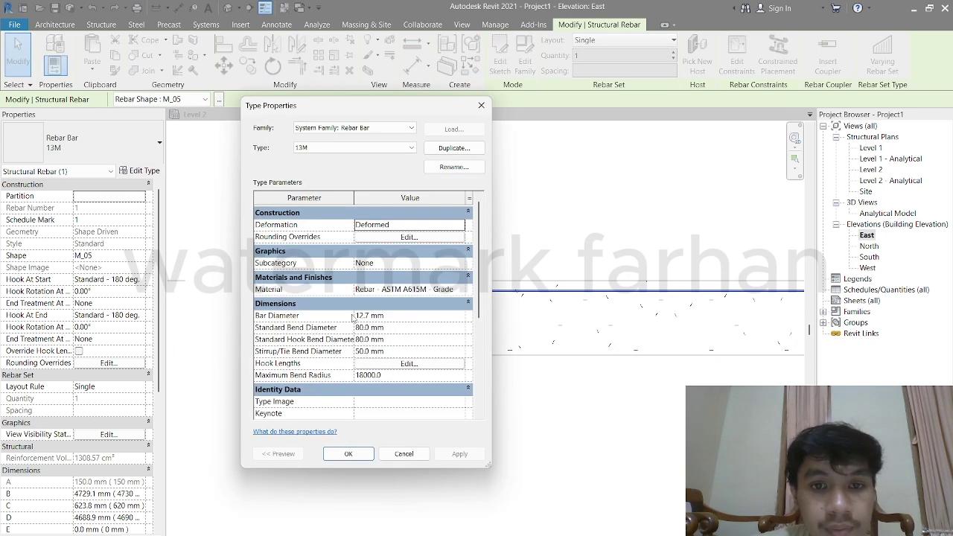
click(379, 351)
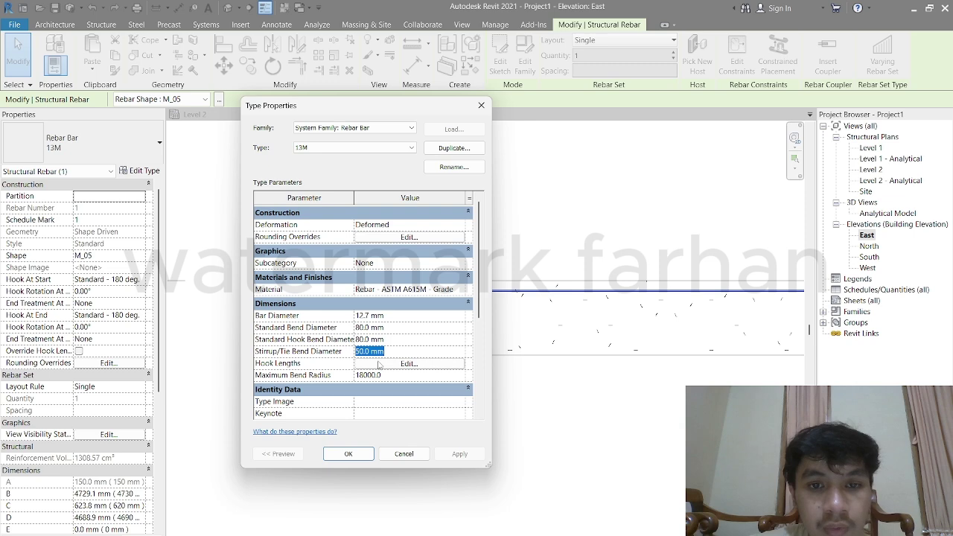
click(379, 364)
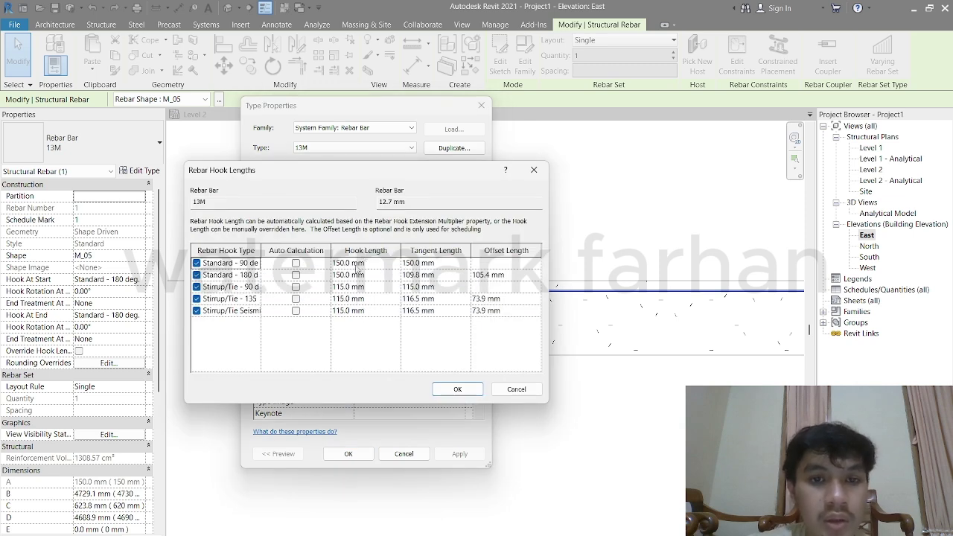
click(534, 170)
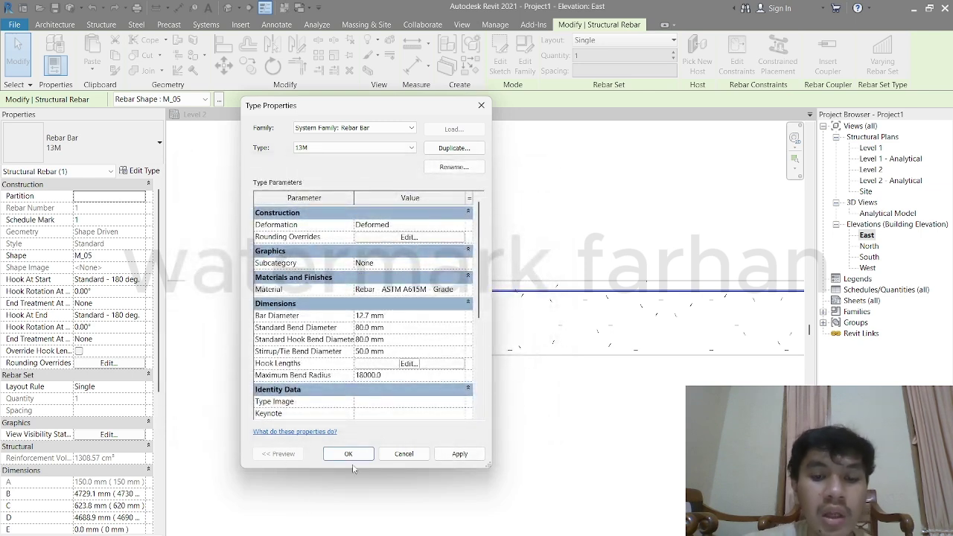
click(459, 454)
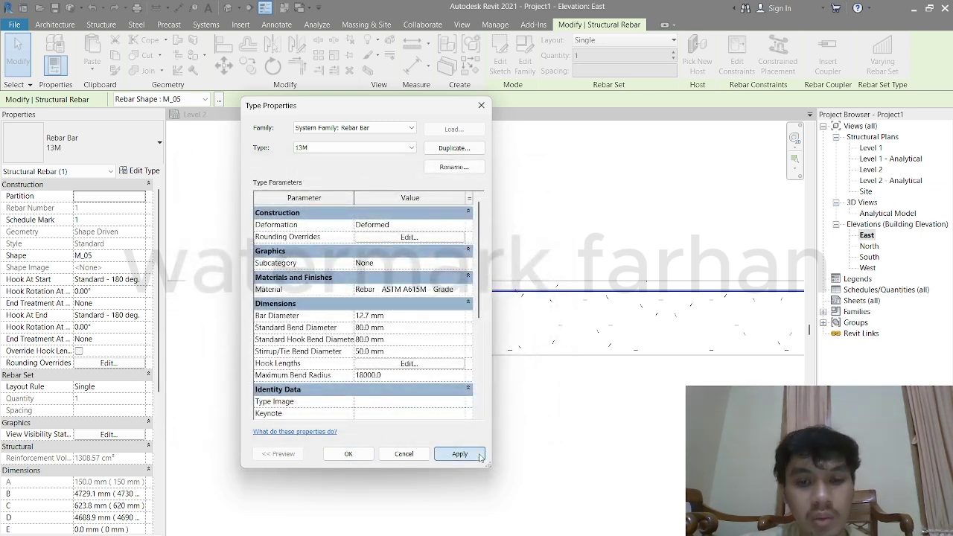
click(347, 454)
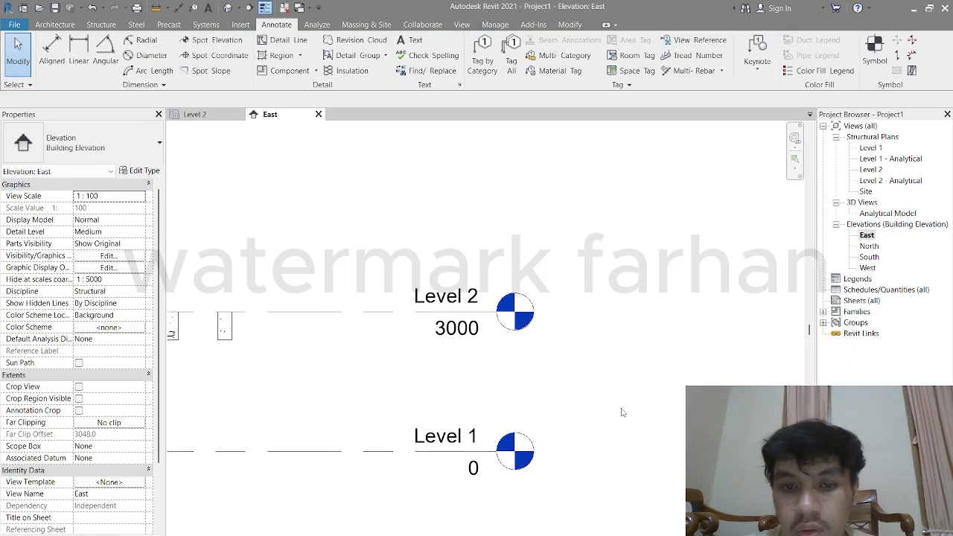
Place a single 13M stirrup of shape M_T1 in the cross-section of the short-side-on 300 x 600 mm beam.
scroll(464, 389, up, 3)
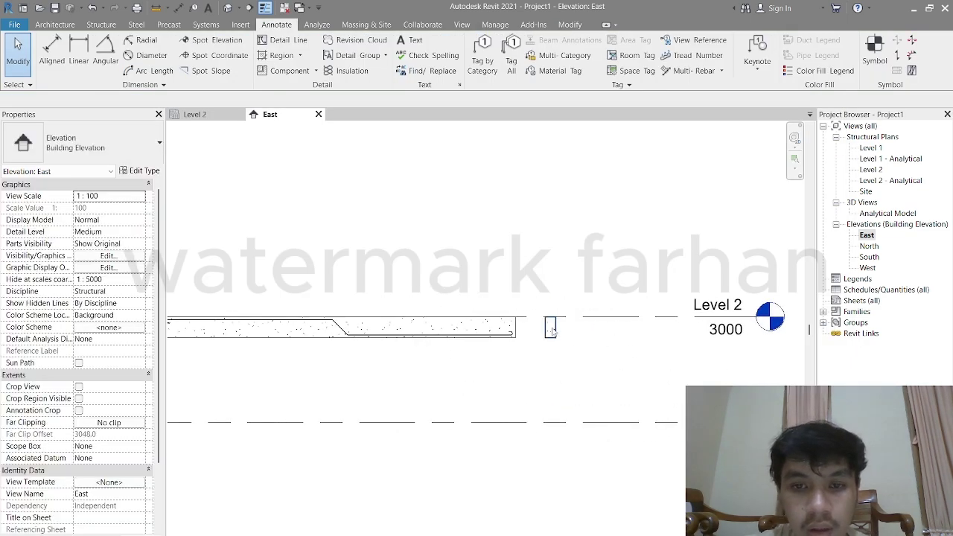
scroll(487, 325, up, 5)
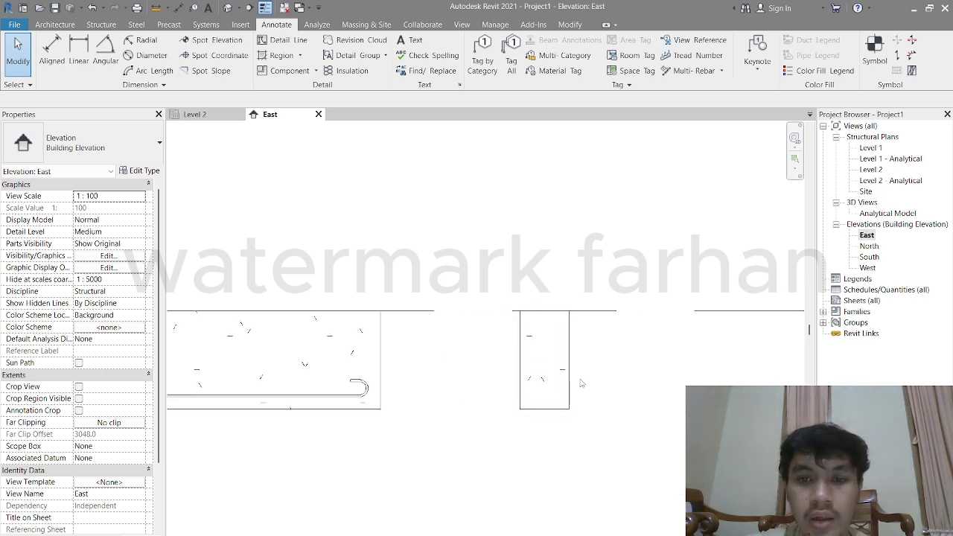
middle_drag(735, 352, 664, 316)
click(482, 298)
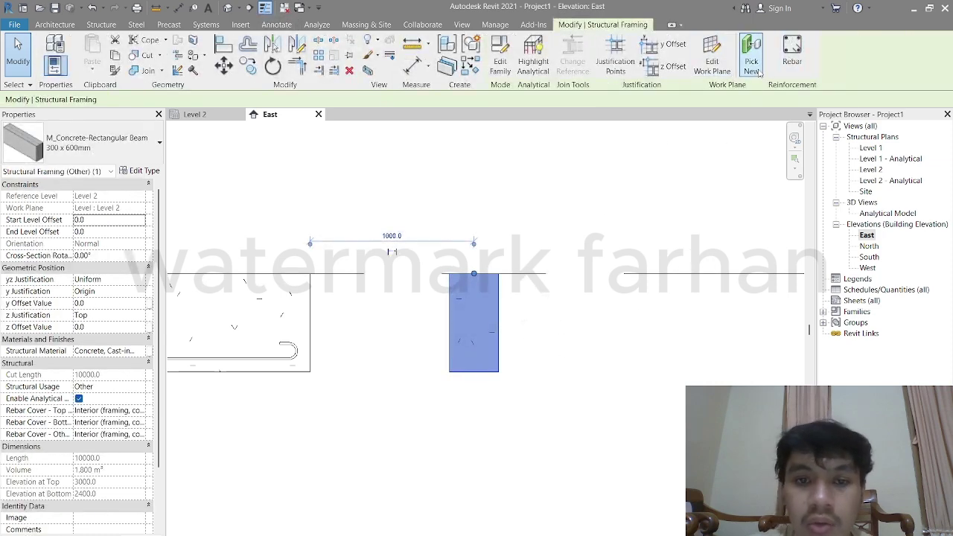
click(791, 59)
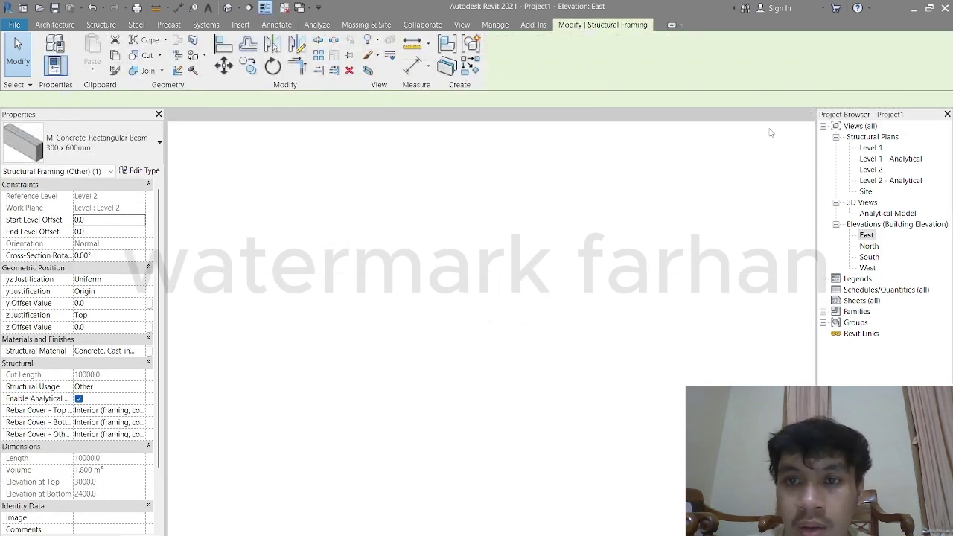
scroll(705, 294, down, 10)
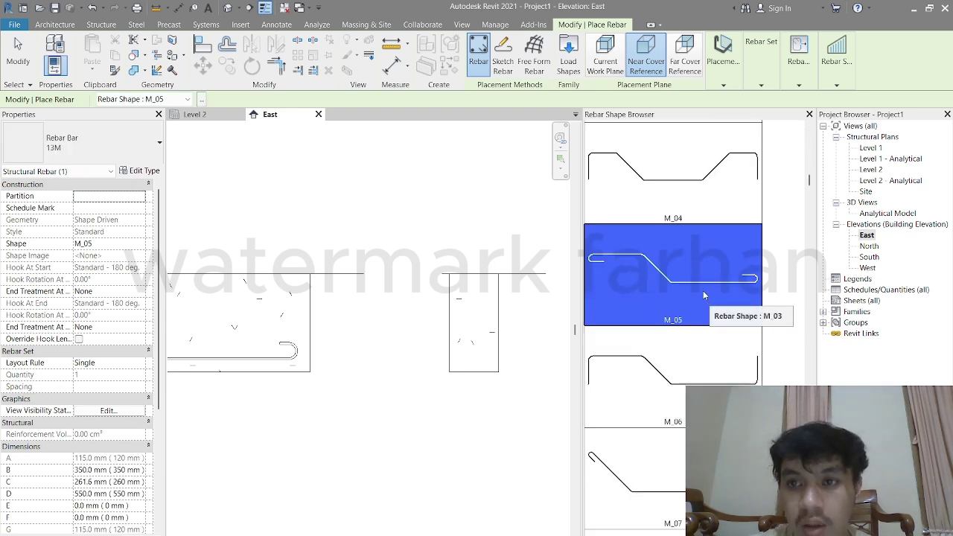
scroll(704, 291, down, 10)
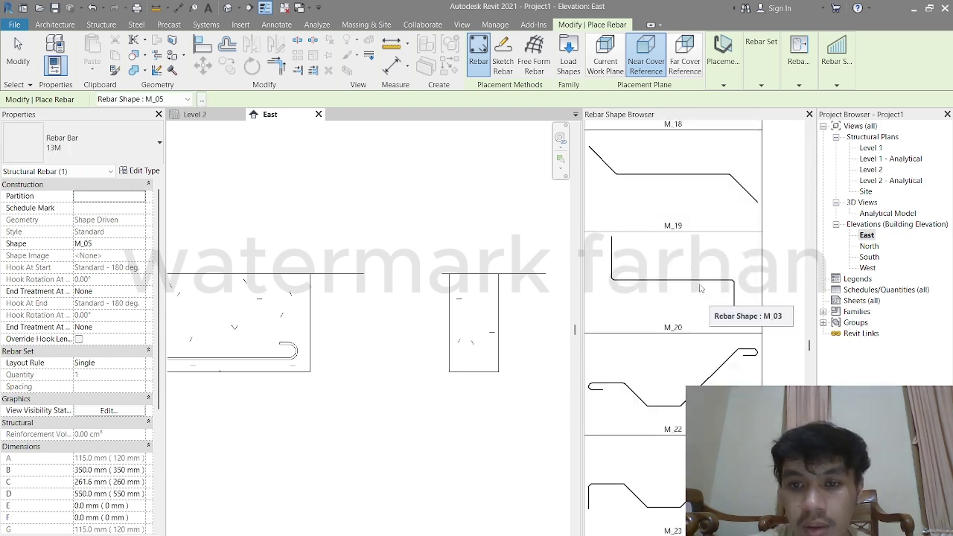
scroll(697, 287, down, 5)
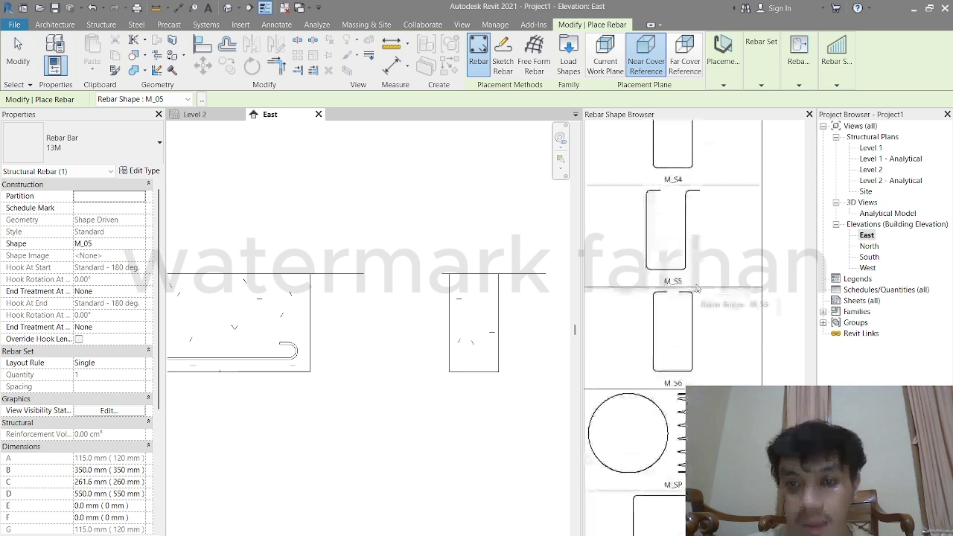
scroll(690, 275, up, 4)
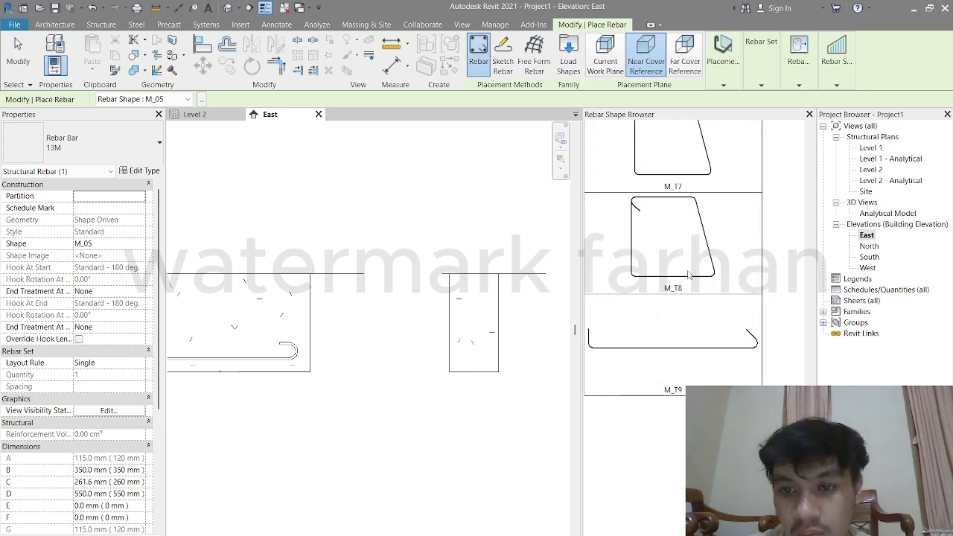
click(689, 299)
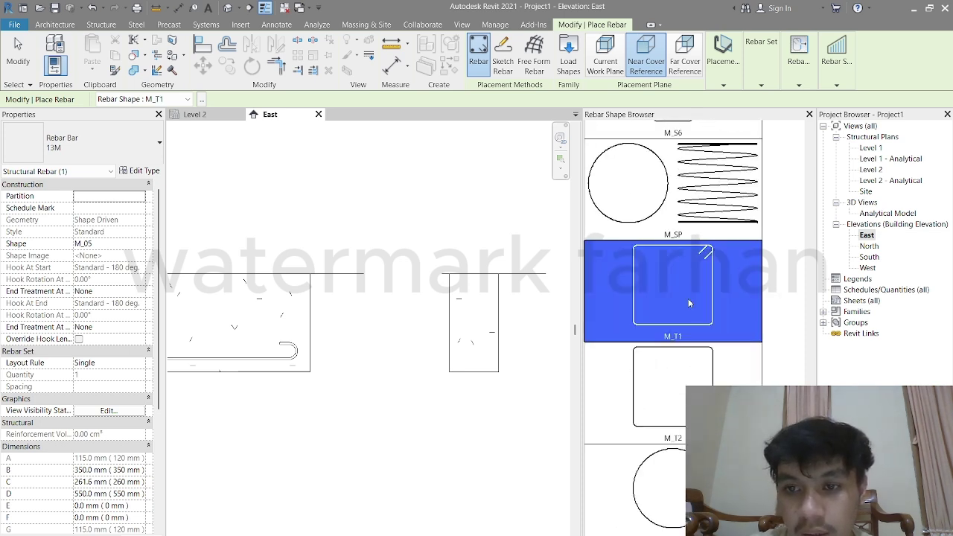
click(733, 69)
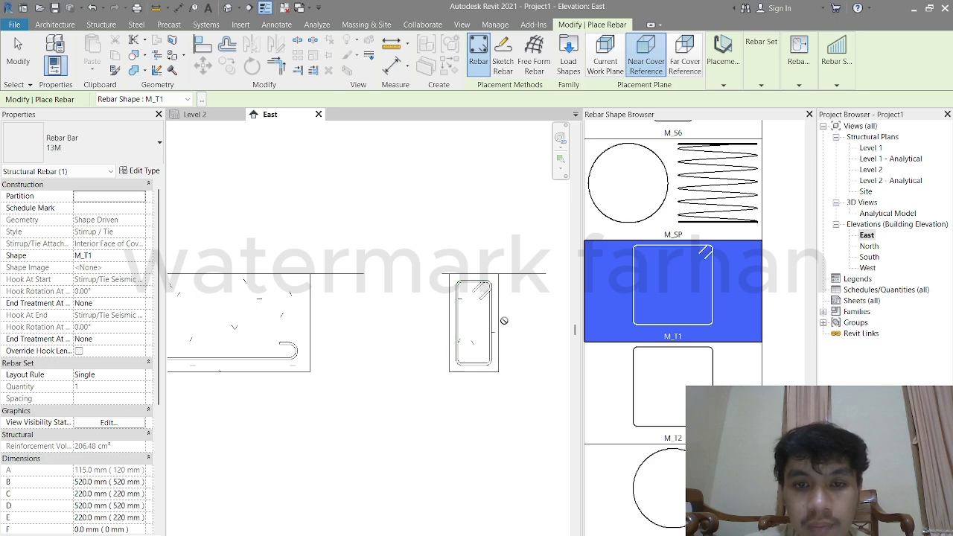
key(Escape)
key(Escape)
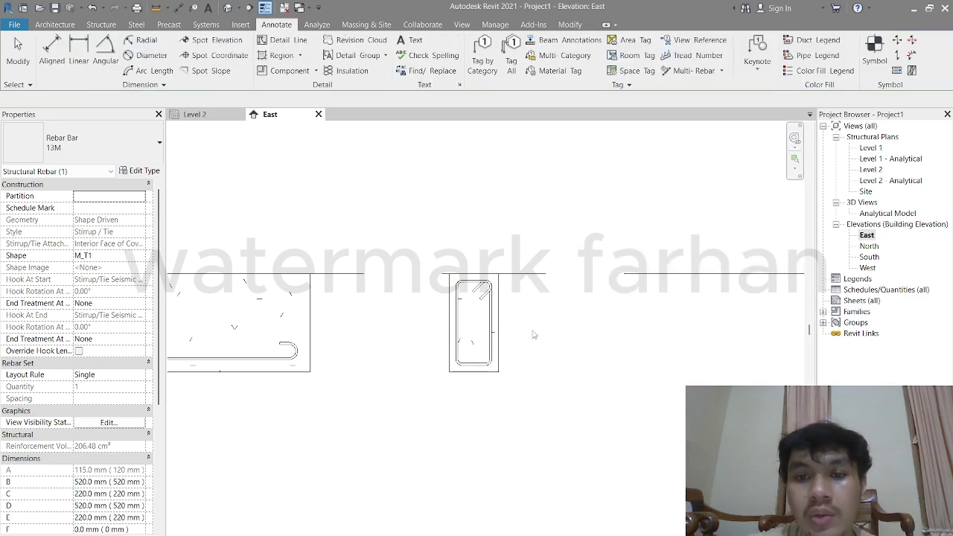
Set the hook at the start of the beam's stirrup to Stirrup/Tie - 90 deg.
scroll(482, 296, up, 3)
scroll(482, 296, up, 2)
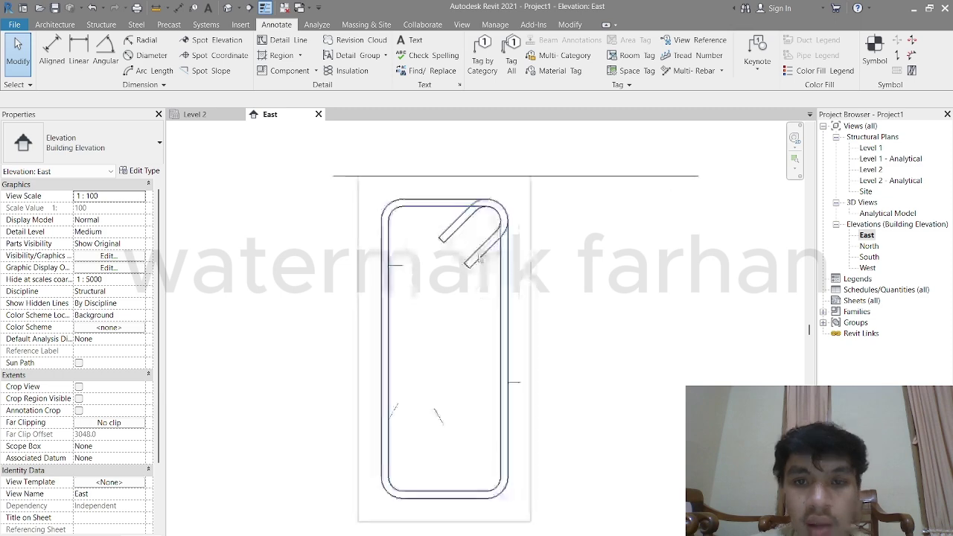
click(478, 253)
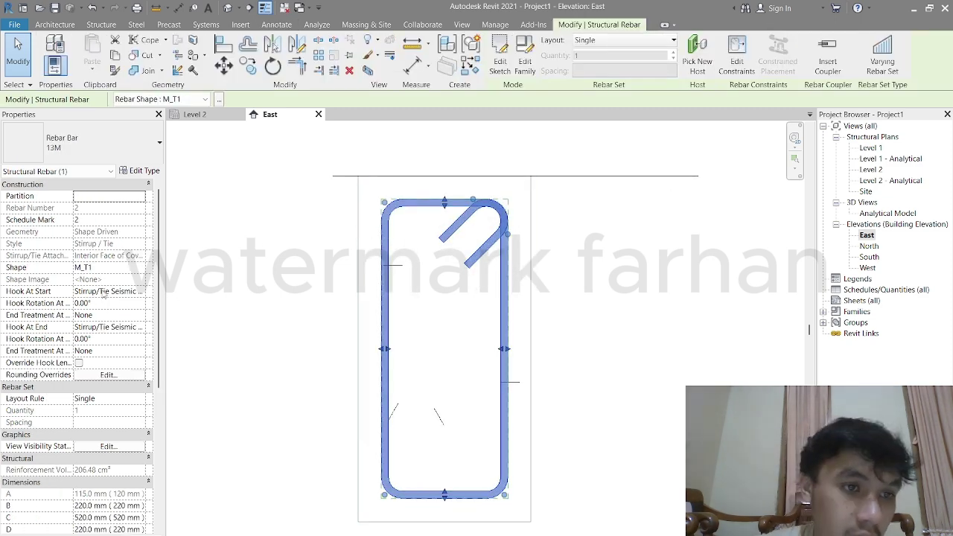
click(117, 294)
click(139, 291)
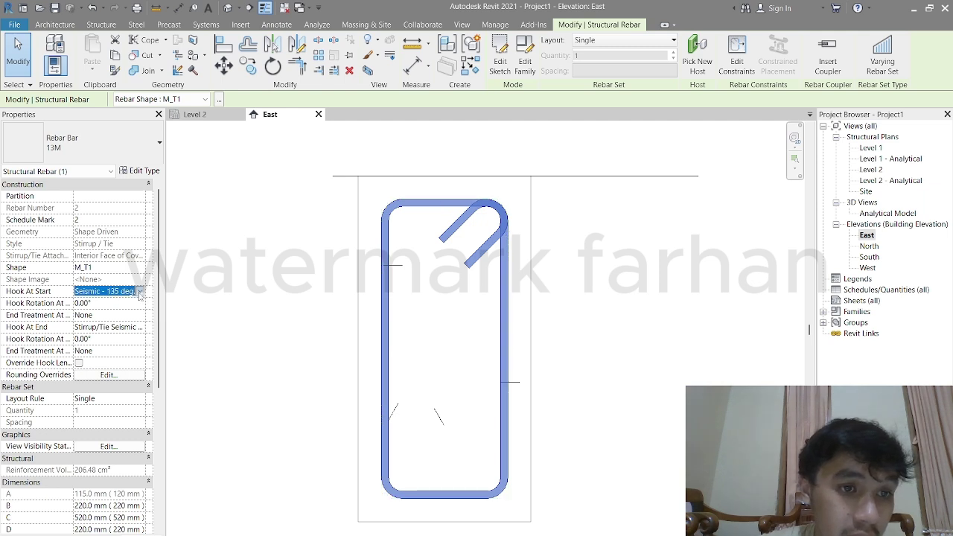
click(138, 314)
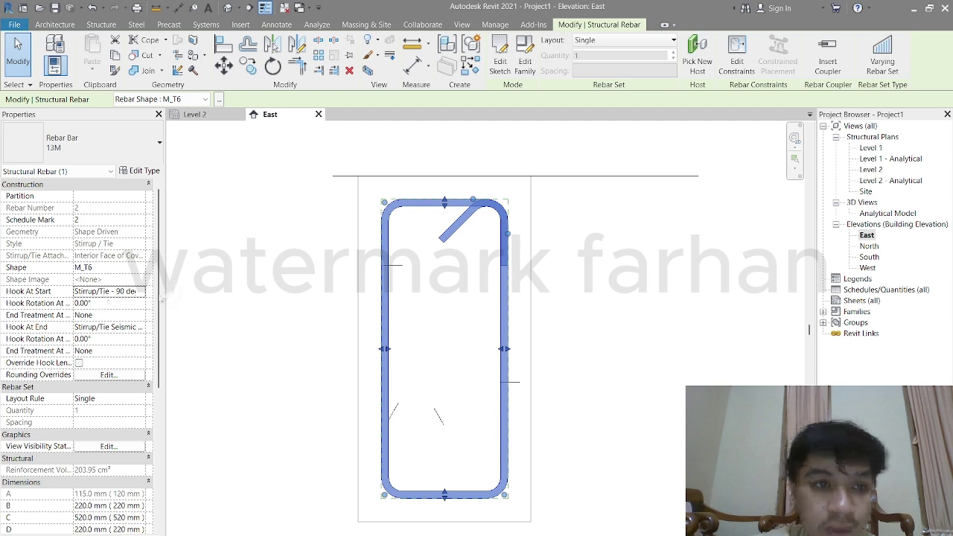
Return the stirrup's start hook to Stirrup/Tie Seismic - 135 deg. and try Stirrup/Tie - 90 deg. for its end hook.
click(141, 291)
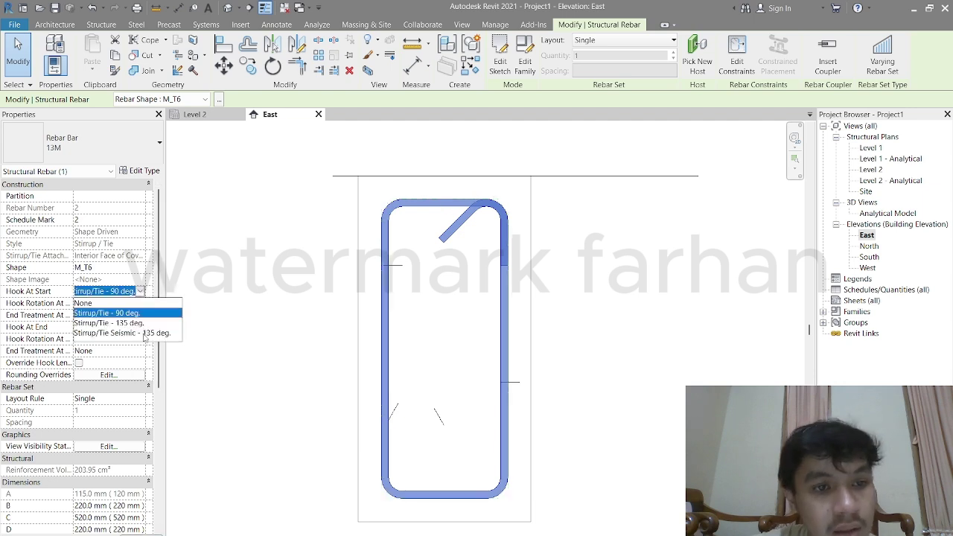
click(142, 333)
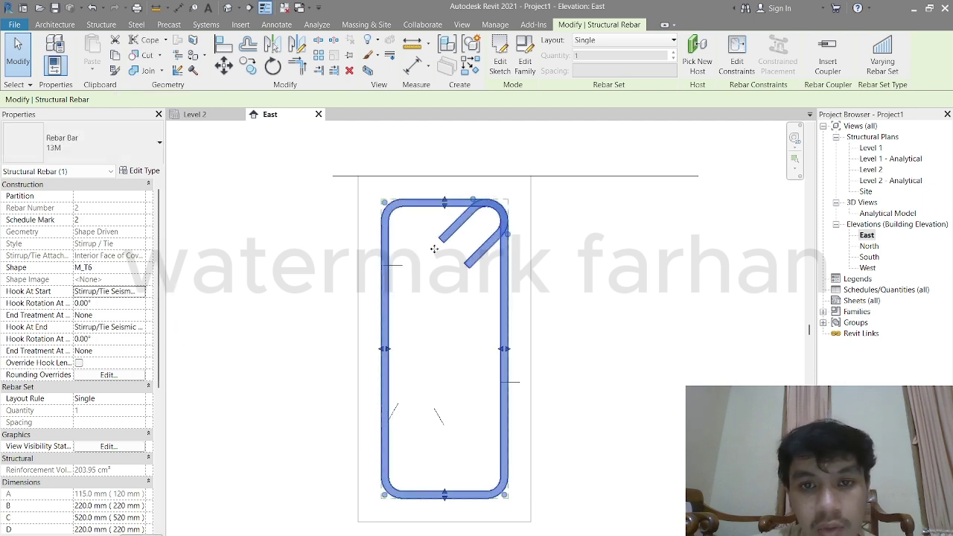
click(119, 315)
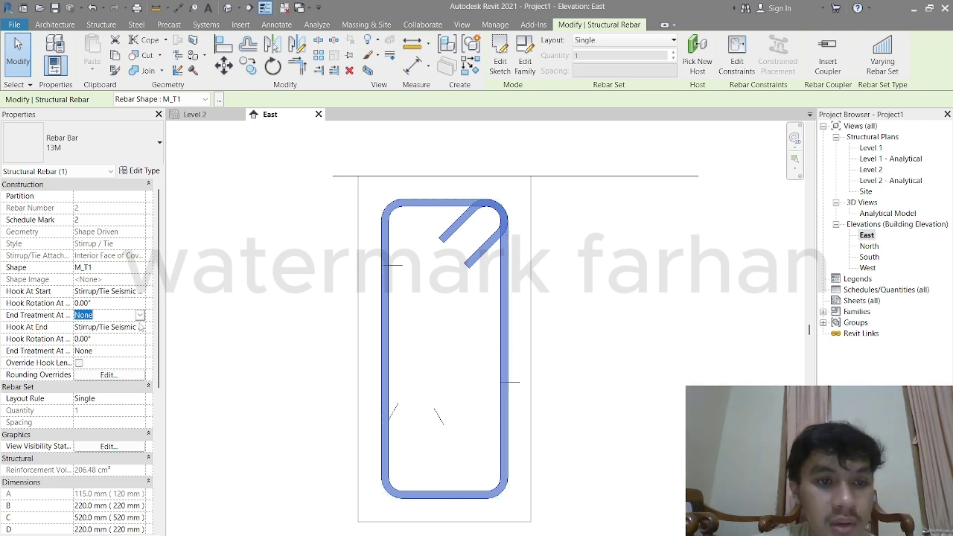
click(139, 328)
click(137, 349)
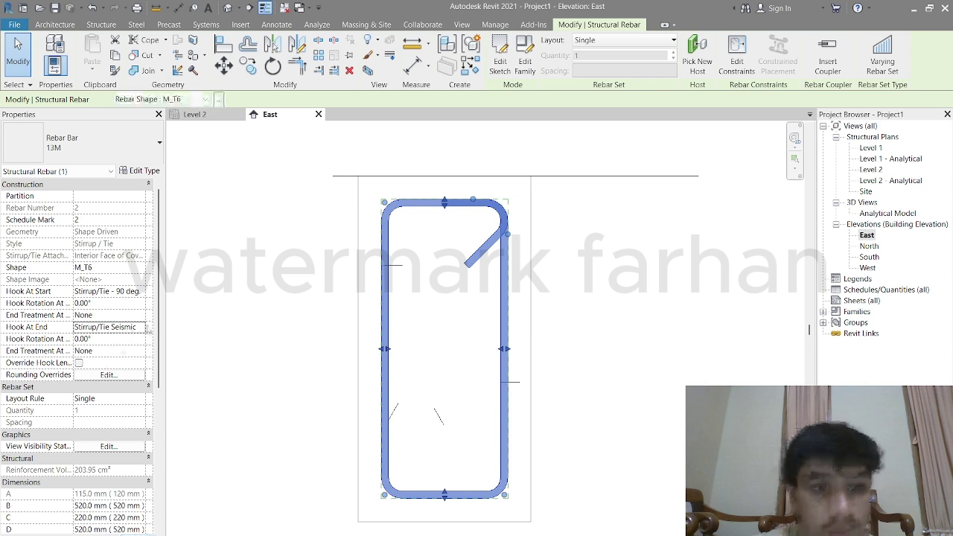
Try Stirrup/Tie - 135 deg. and Stirrup/Tie - 90 deg. for the stirrup's end hook, ending on Stirrup/Tie Seismic - 135 deg.
click(140, 332)
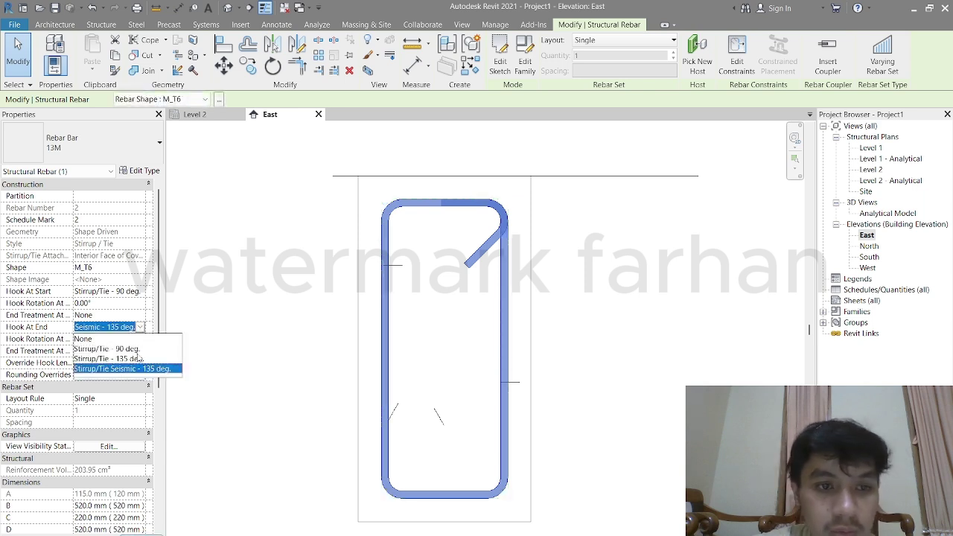
click(137, 358)
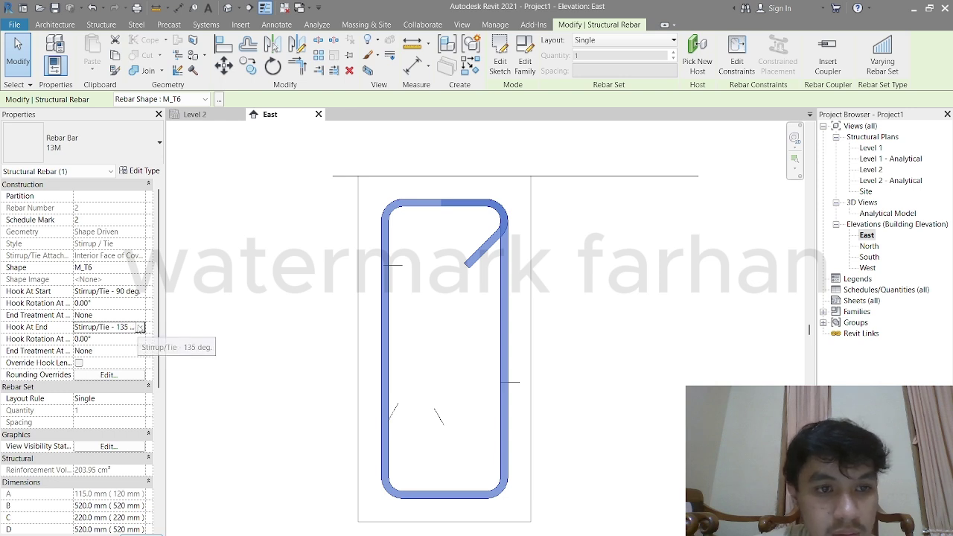
click(139, 328)
click(143, 346)
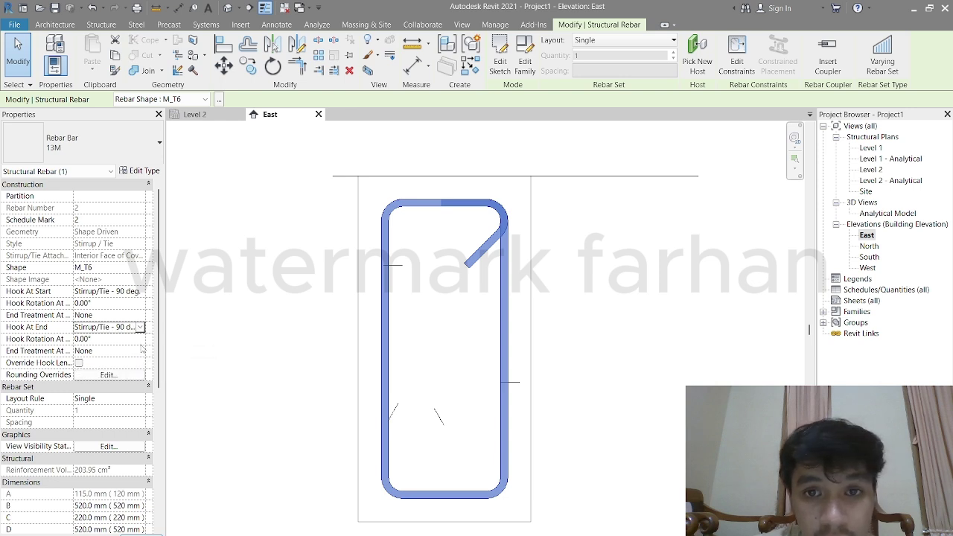
click(141, 328)
click(142, 369)
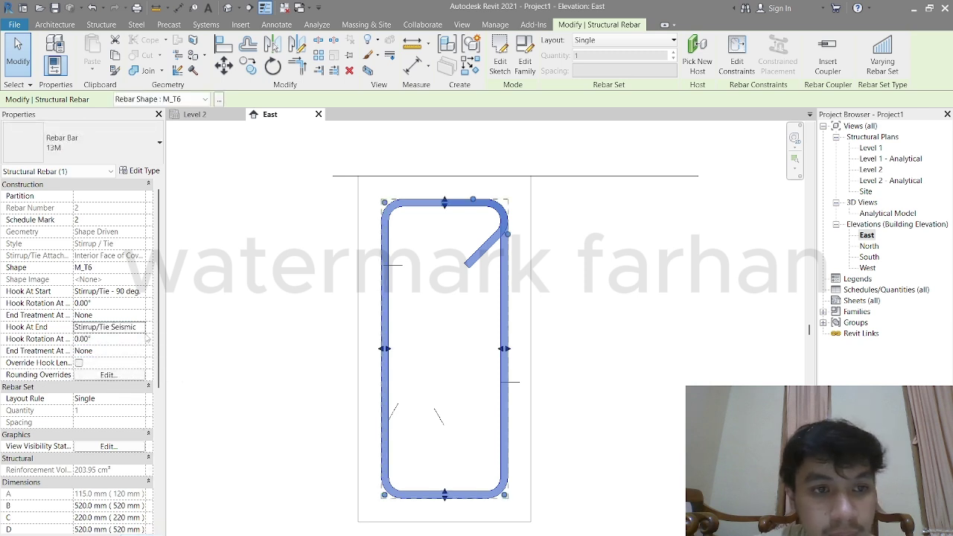
Set the hook at the start of the stirrup to Stirrup/Tie Seismic - 135 deg.
click(140, 292)
click(139, 292)
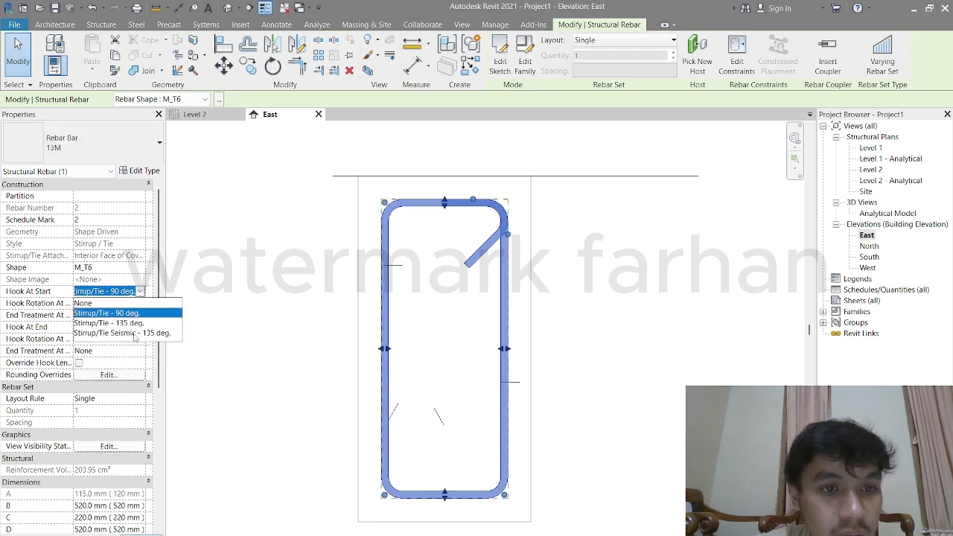
click(134, 333)
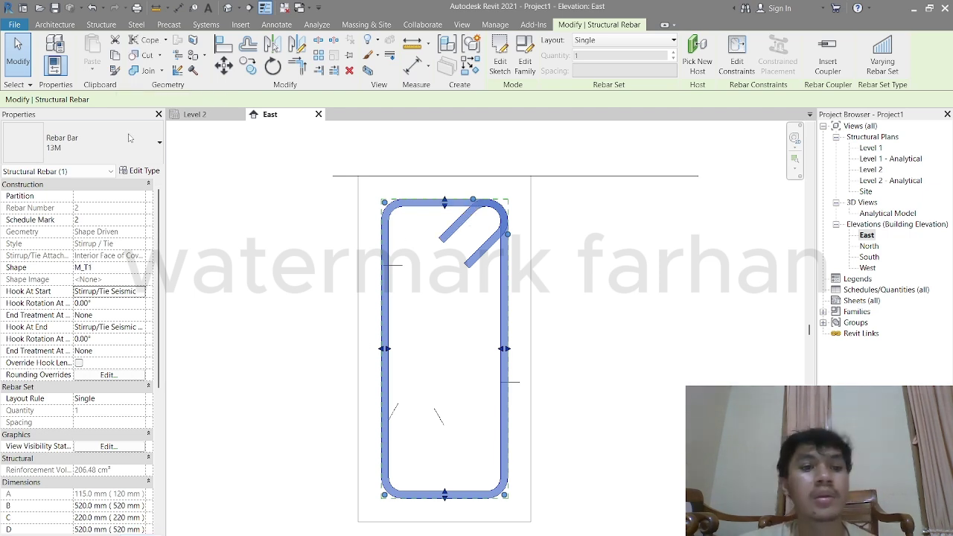
Check the bend diameters and the hook length table in the stirrup's 13M type properties.
click(140, 171)
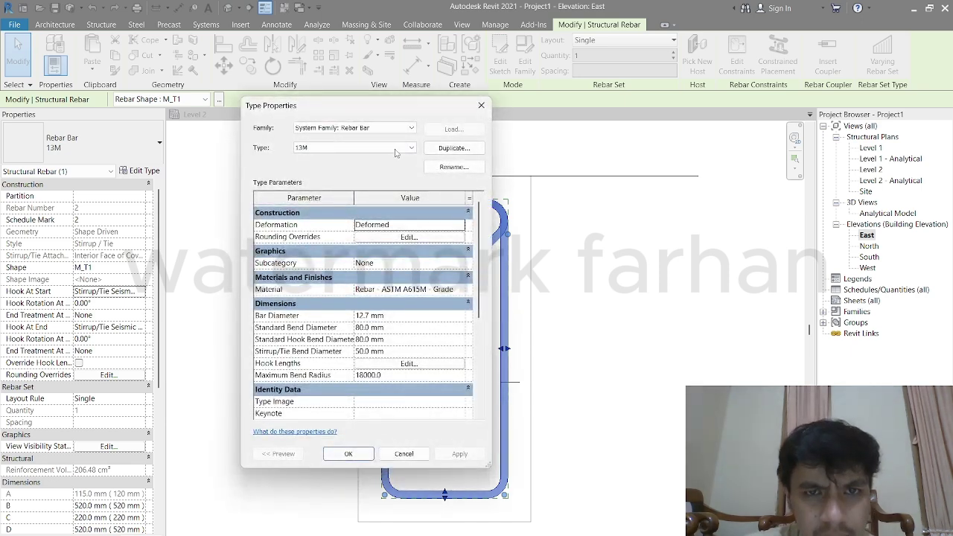
drag(408, 115, 258, 109)
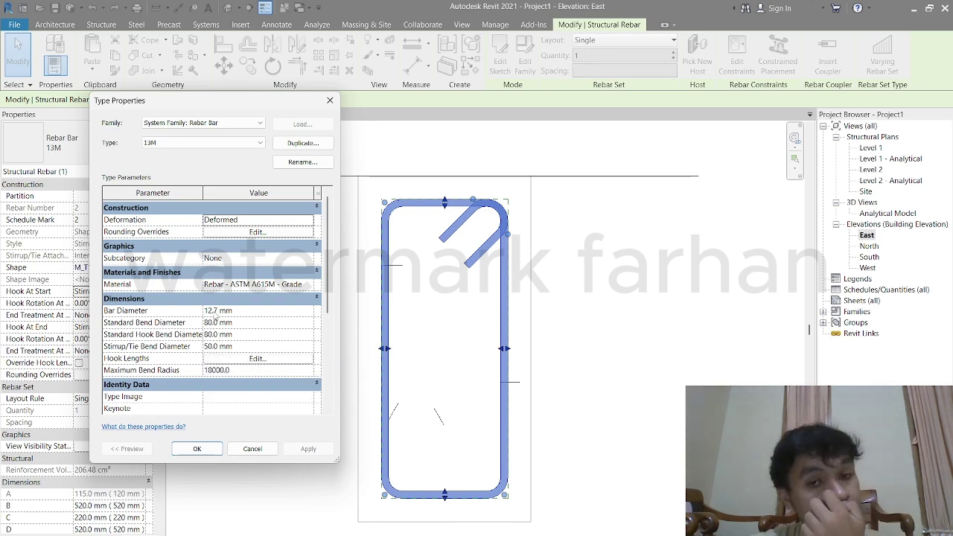
click(236, 359)
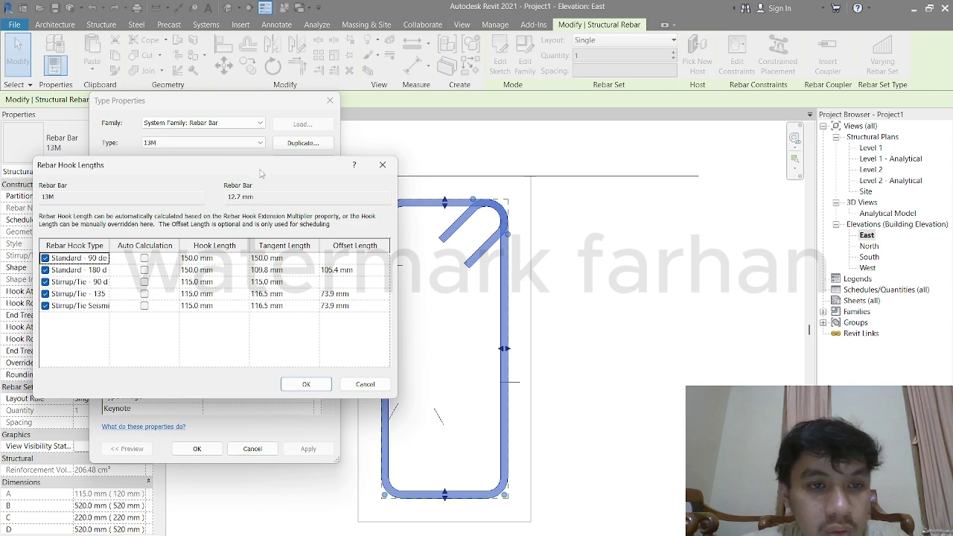
drag(261, 173, 502, 177)
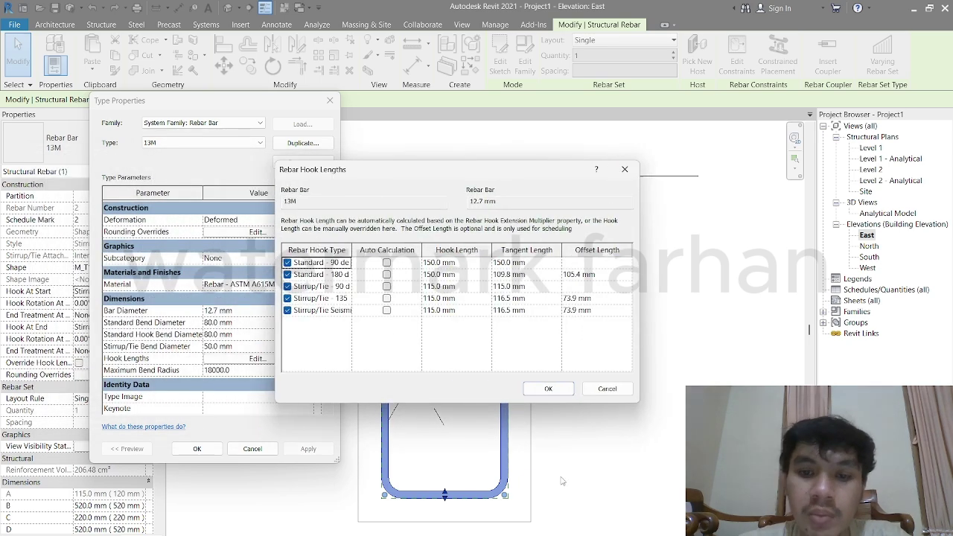
click(548, 388)
click(252, 448)
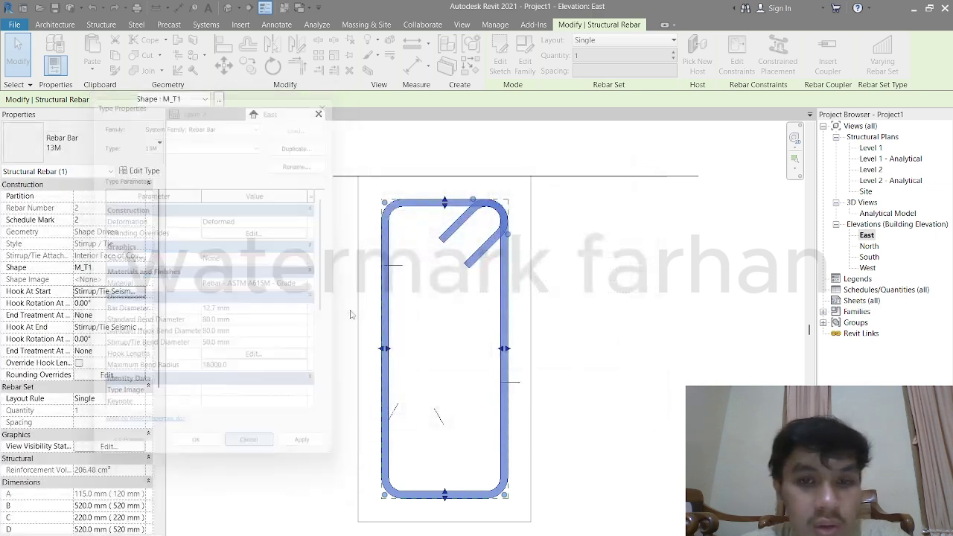
Deselect the stirrup and open the default 3D view with the reinforced beam ends in close view.
scroll(262, 378, down, 4)
middle_drag(279, 378, 437, 339)
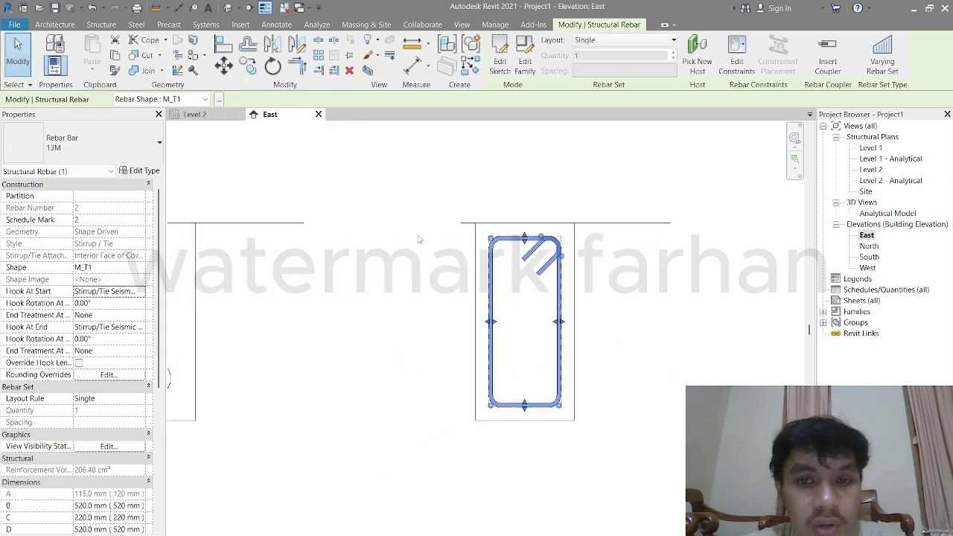
click(323, 157)
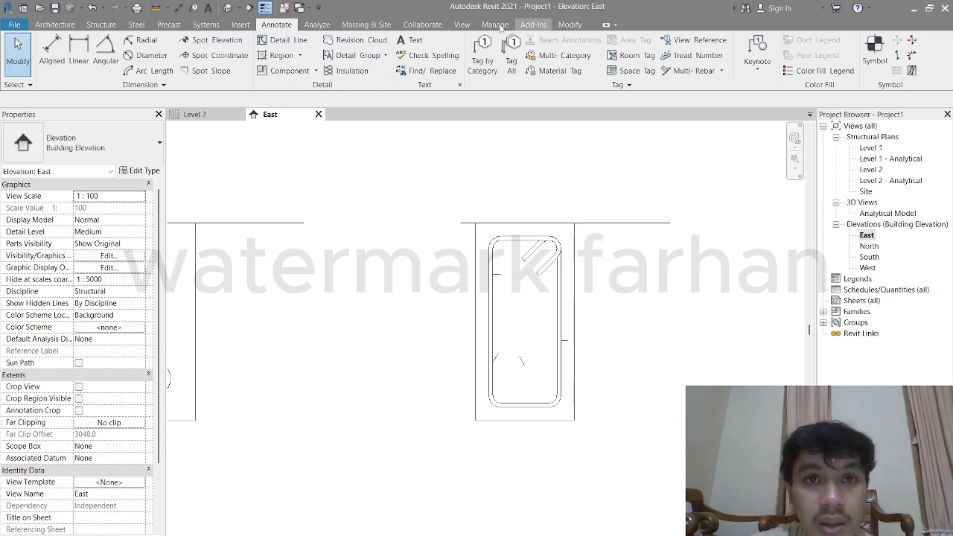
click(460, 25)
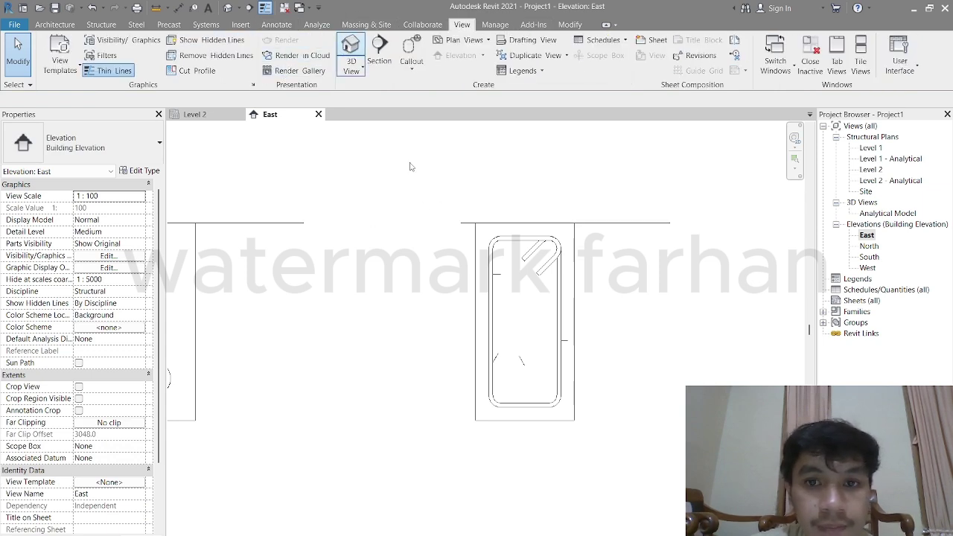
scroll(568, 304, up, 5)
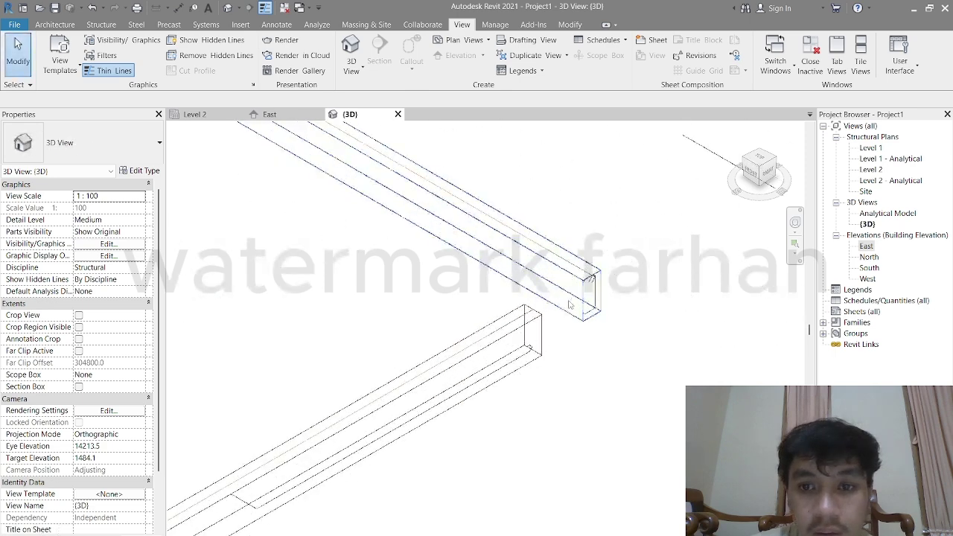
scroll(569, 304, up, 2)
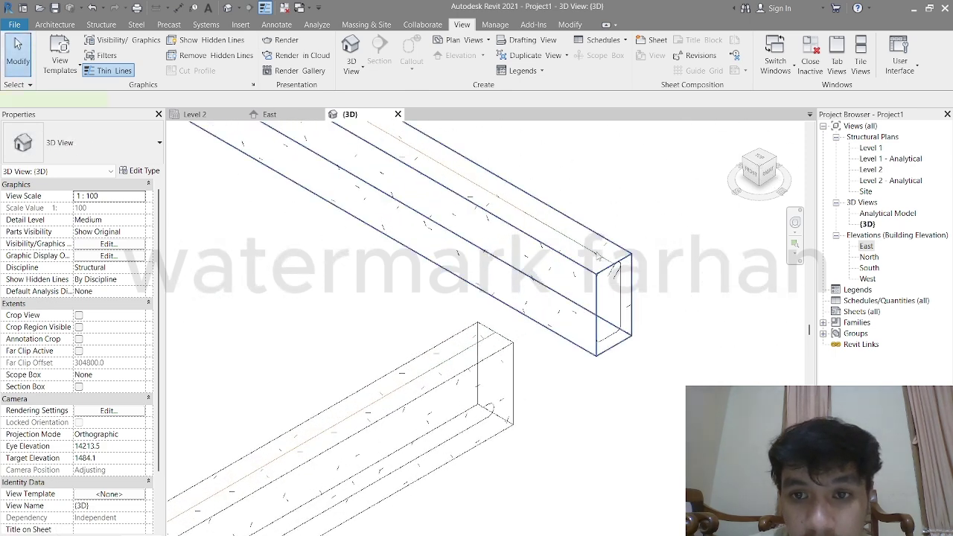
Examine the stirrup inside the end of the upper beam up close in the 3D view.
click(597, 255)
click(634, 293)
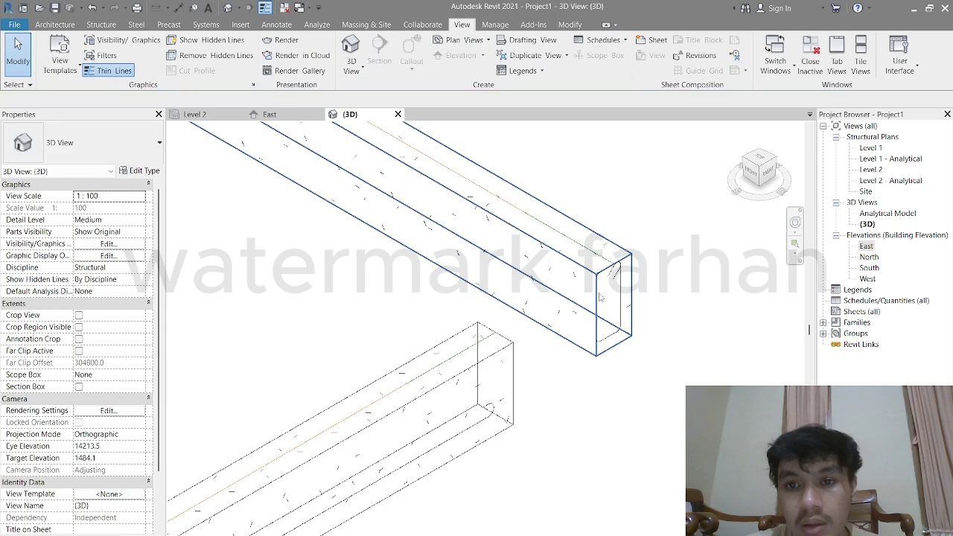
scroll(599, 297, up, 3)
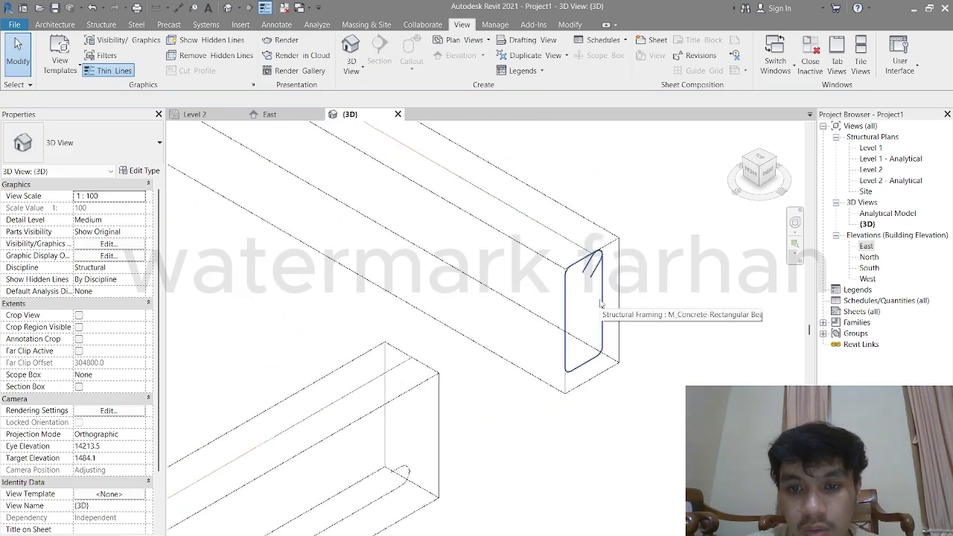
scroll(600, 304, down, 5)
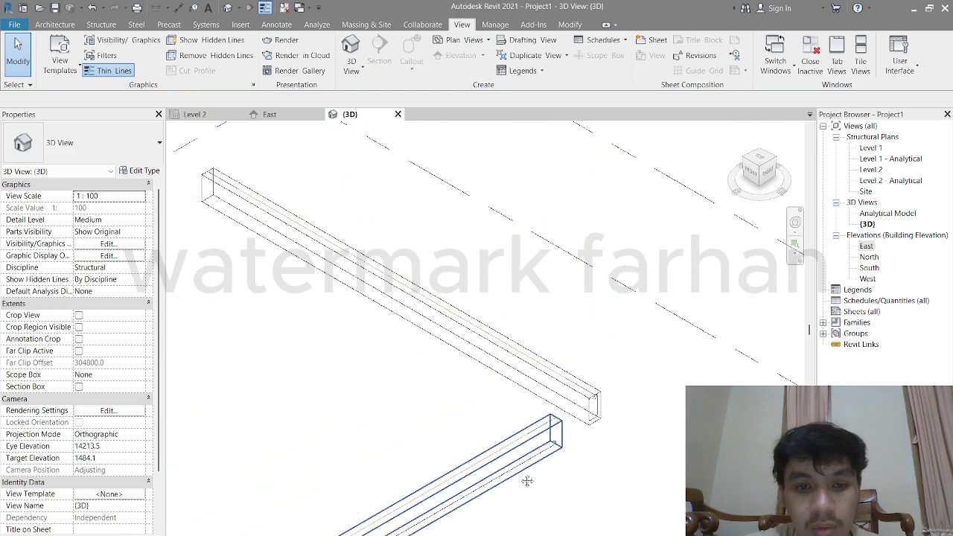
scroll(527, 480, up, 5)
click(587, 441)
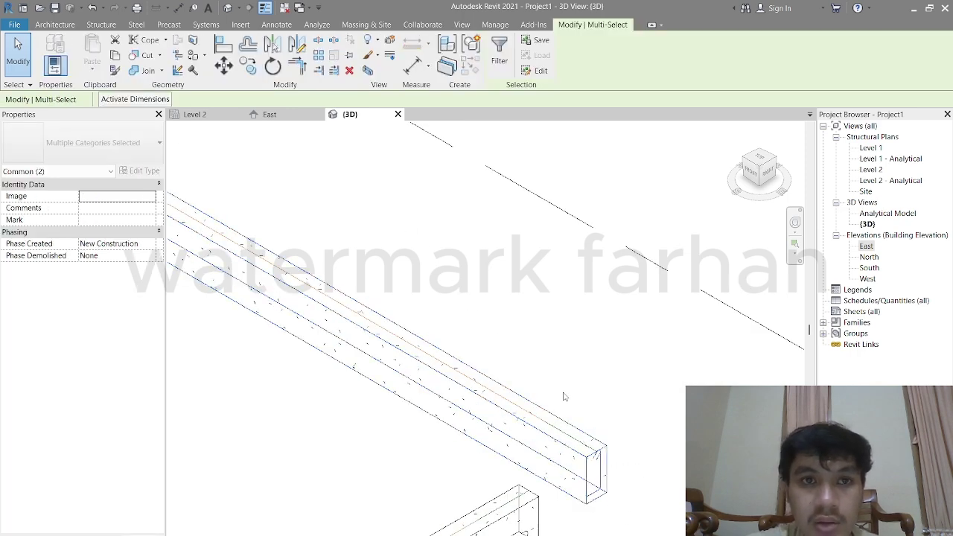
key(Escape)
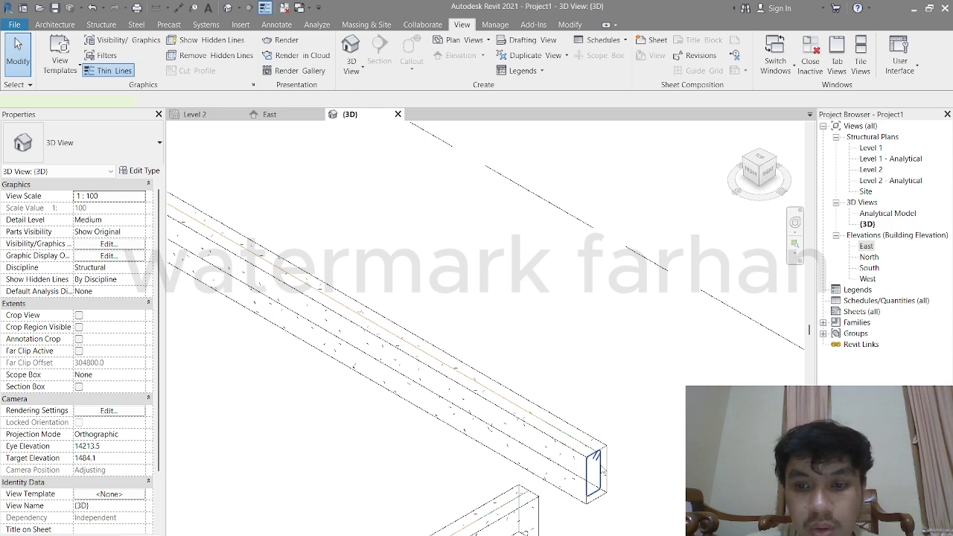
Distribute the 13M stirrup along the upper beam with a Maximum Spacing layout at 100 mm spacing.
click(596, 471)
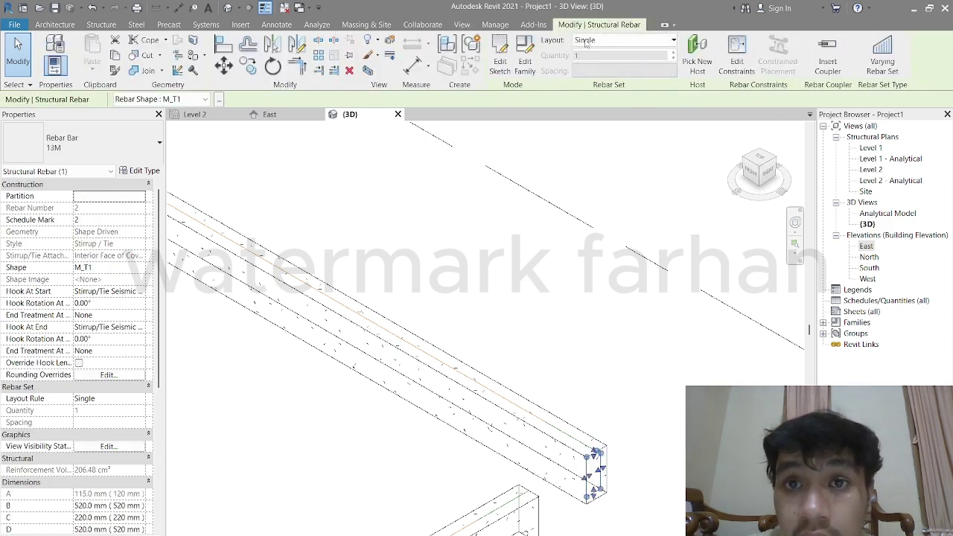
click(587, 42)
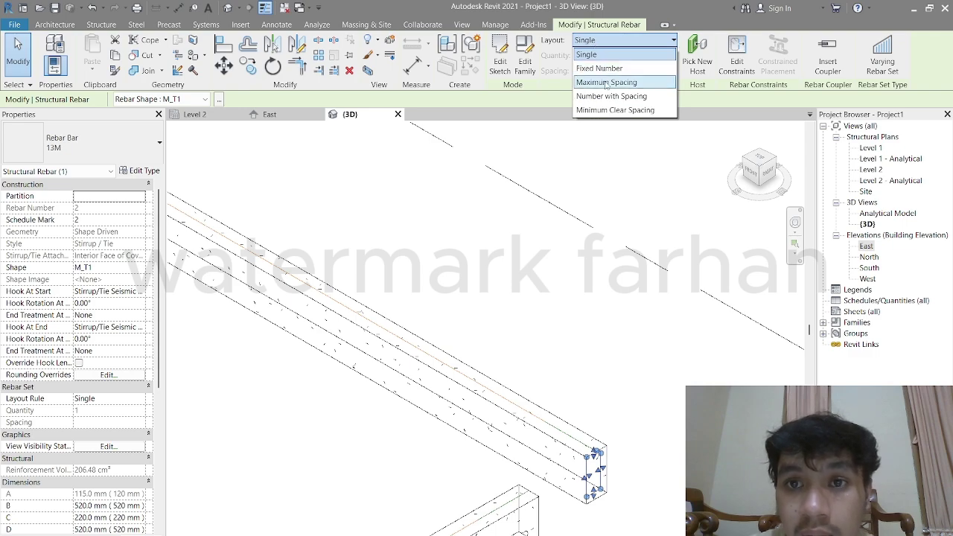
click(606, 84)
scroll(546, 331, up, 3)
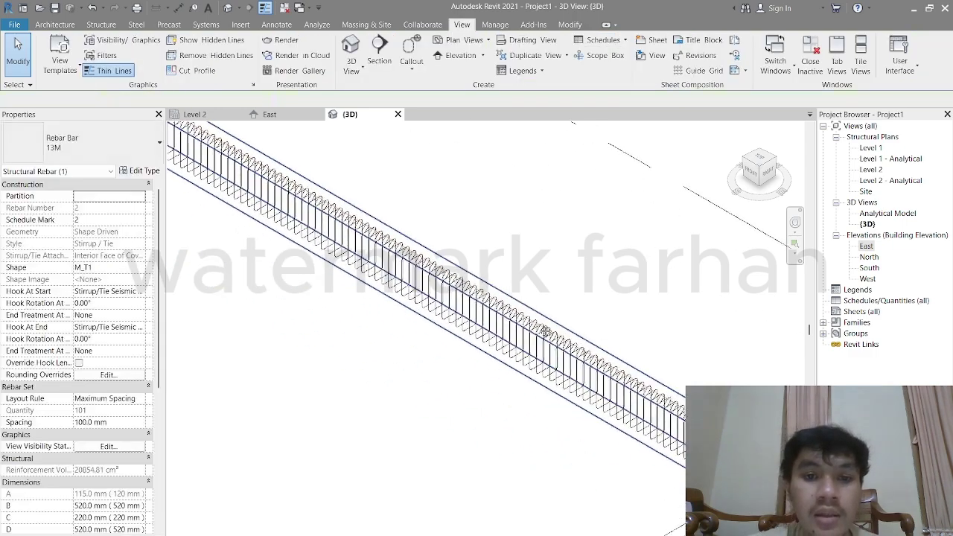
scroll(546, 331, down, 3)
key(Escape)
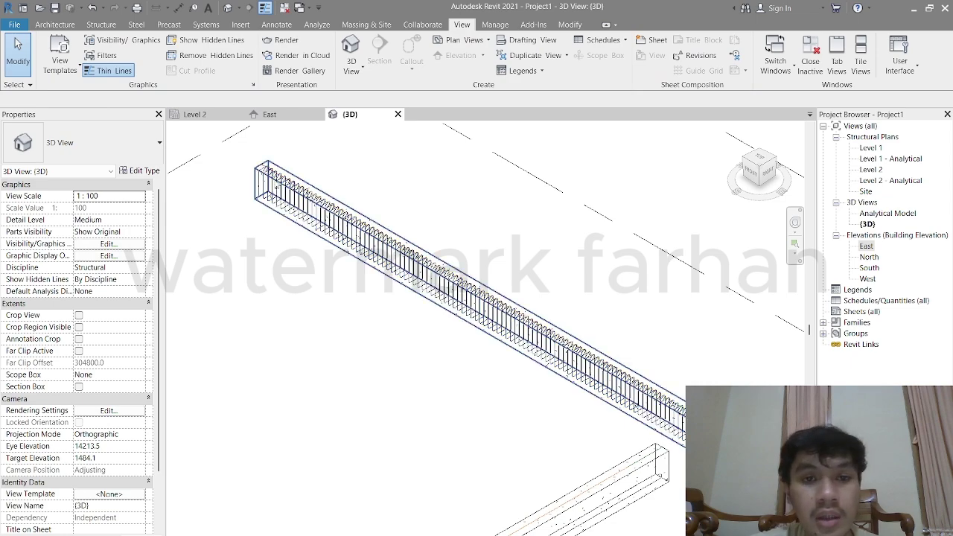
Set the maximum spacing of the upper beam's stirrup set to 500 mm.
scroll(569, 372, up, 4)
scroll(569, 372, down, 2)
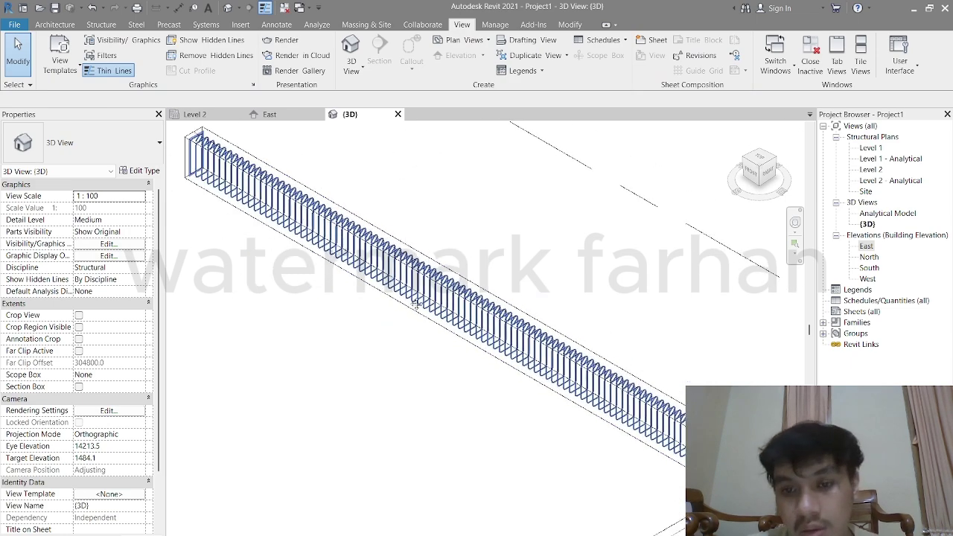
middle_drag(487, 224, 279, 132)
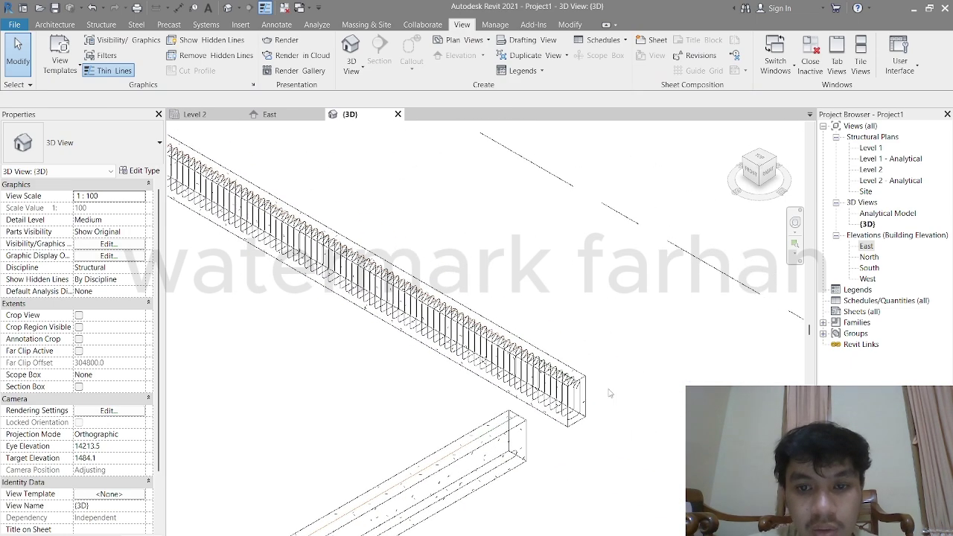
scroll(646, 400, up, 2)
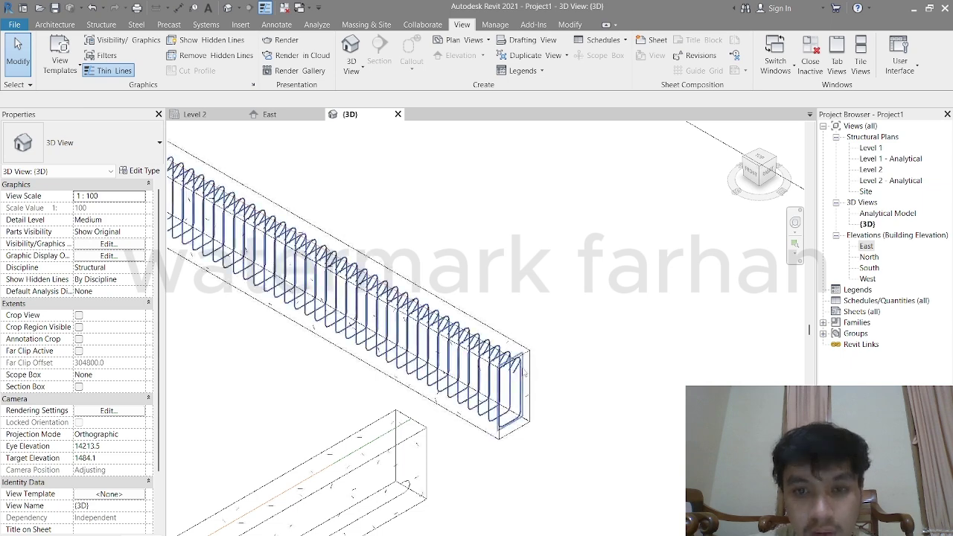
click(523, 374)
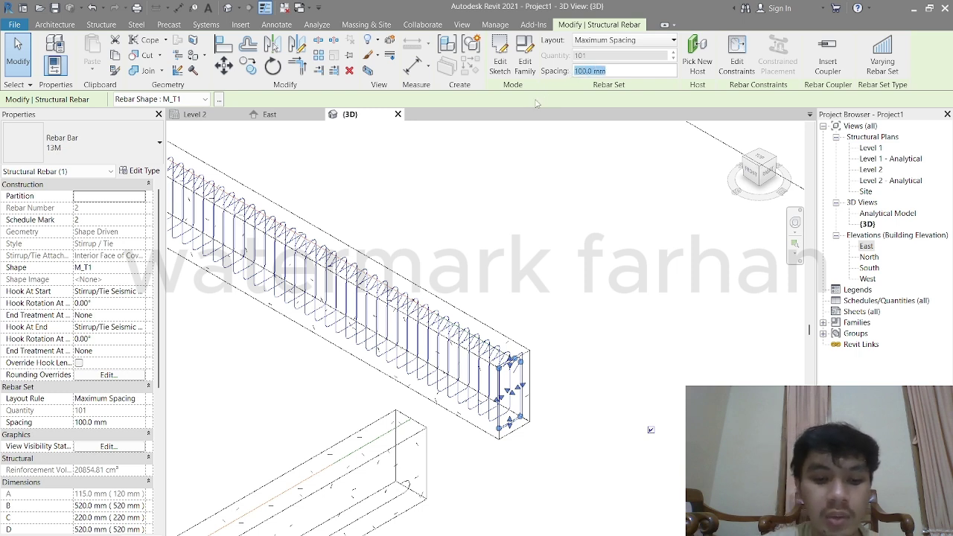
key(Return)
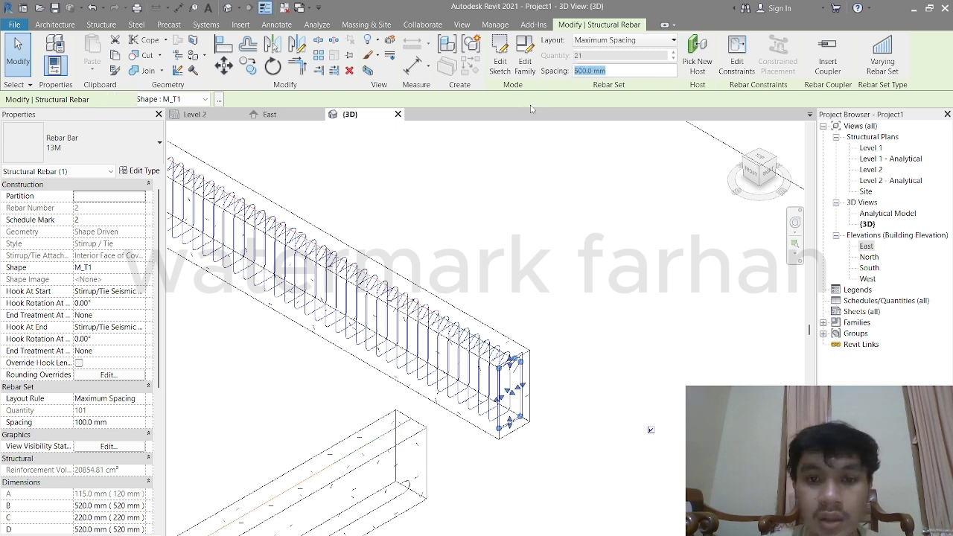
scroll(473, 418, down, 3)
shift+middle_drag(352, 383, 547, 401)
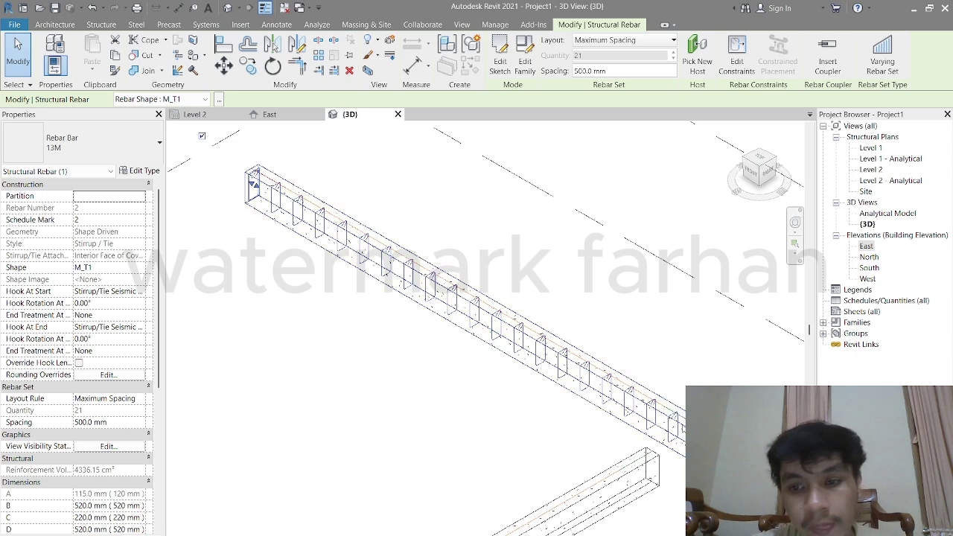
scroll(674, 428, up, 3)
key(Escape)
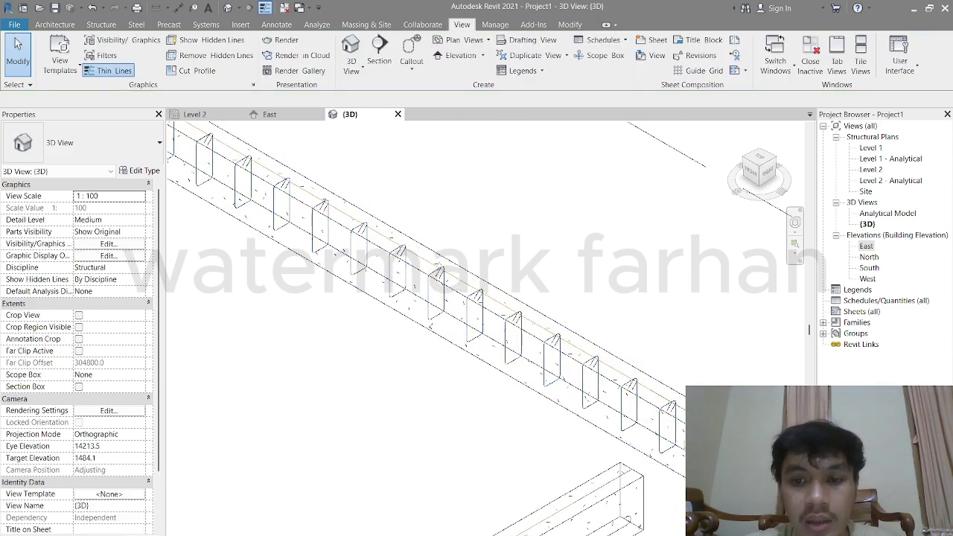
Inspect the distribution of the stirrups along the full length of the upper beam in the 3D view.
scroll(604, 398, up, 2)
scroll(633, 358, down, 3)
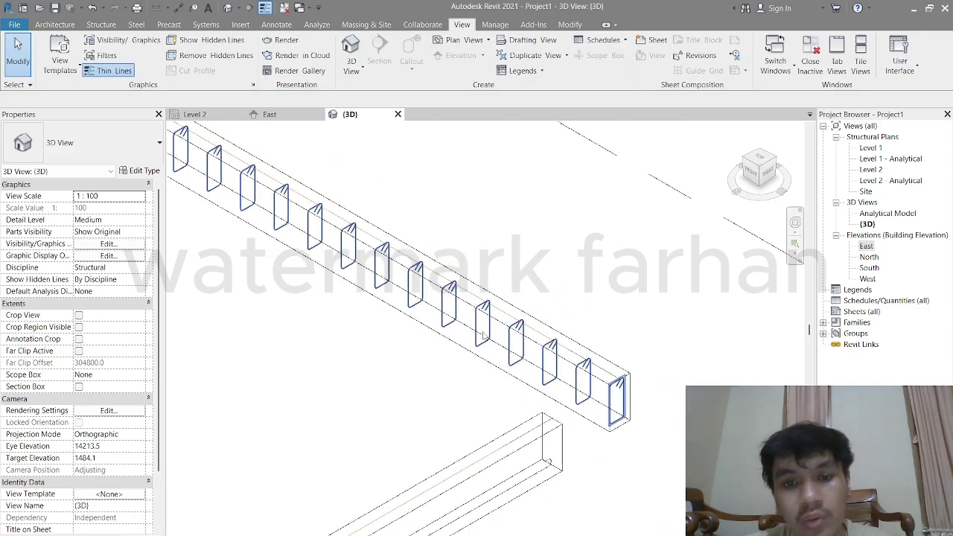
scroll(562, 406, down, 2)
middle_drag(452, 370, 453, 210)
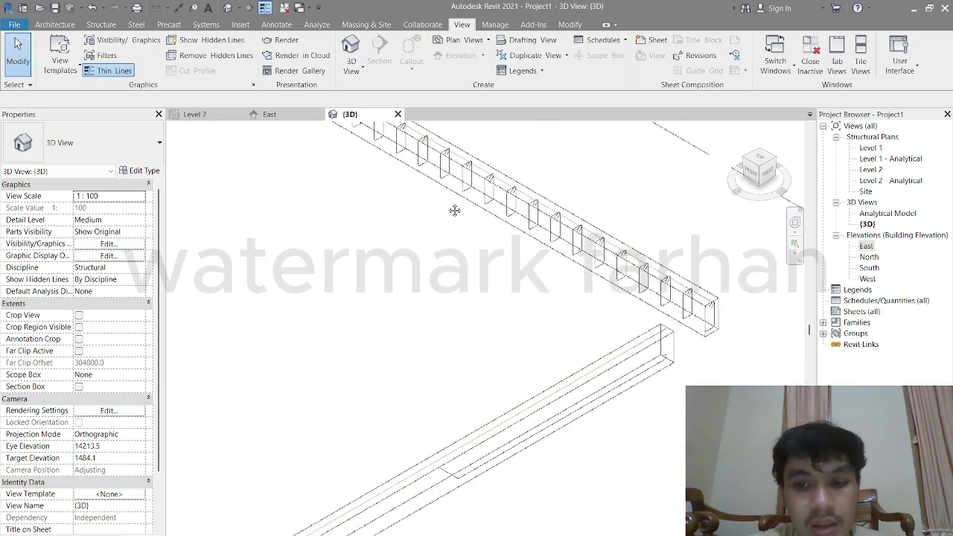
middle_drag(673, 370, 674, 484)
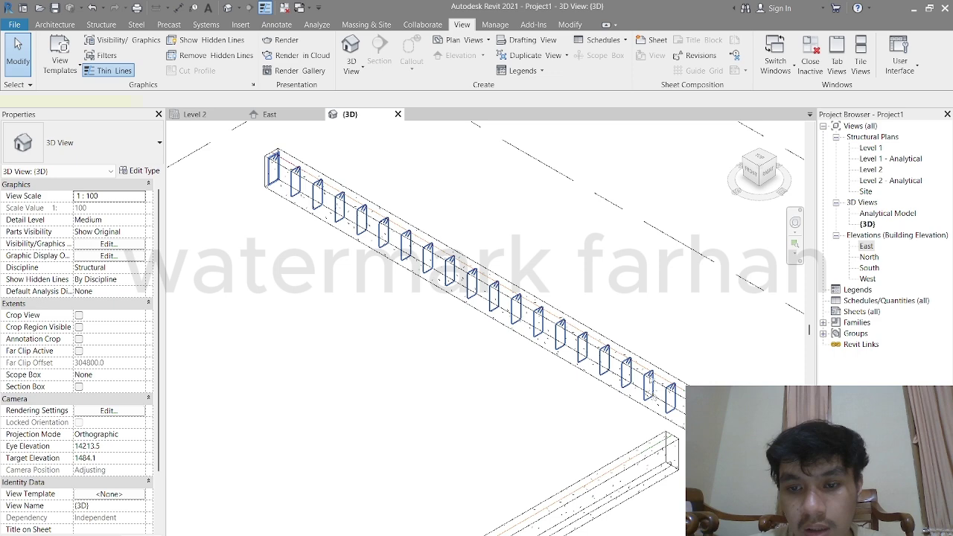
click(651, 380)
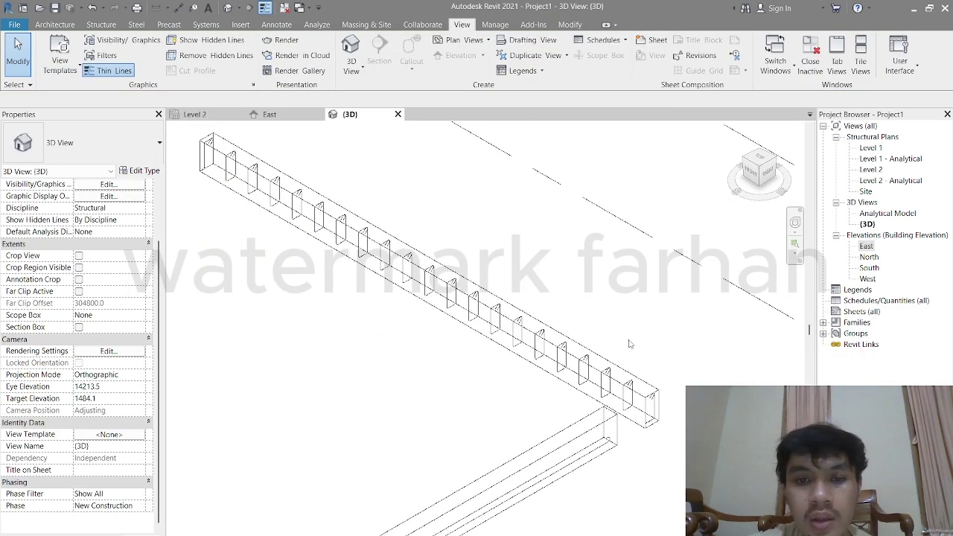
shift+middle_drag(506, 315, 303, 220)
scroll(303, 221, up, 3)
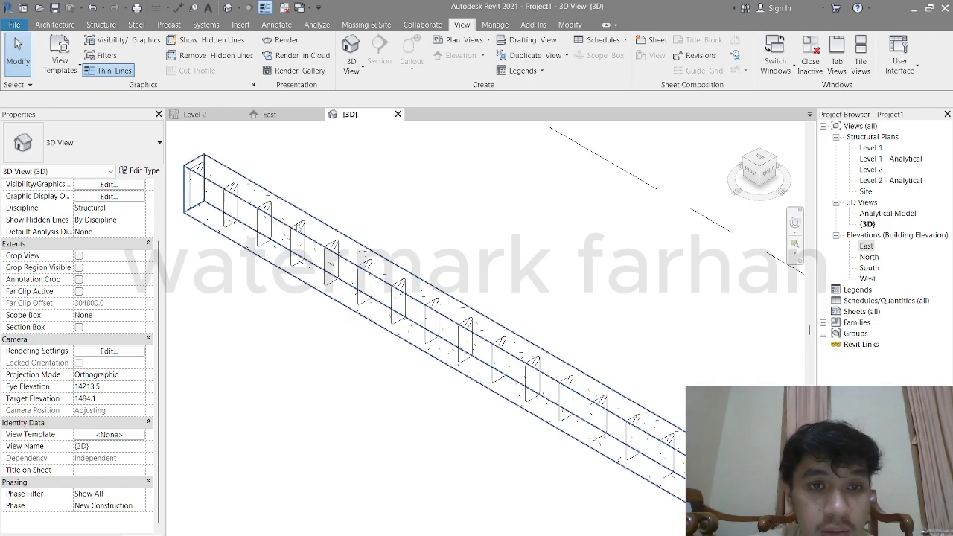
middle_drag(730, 378, 627, 319)
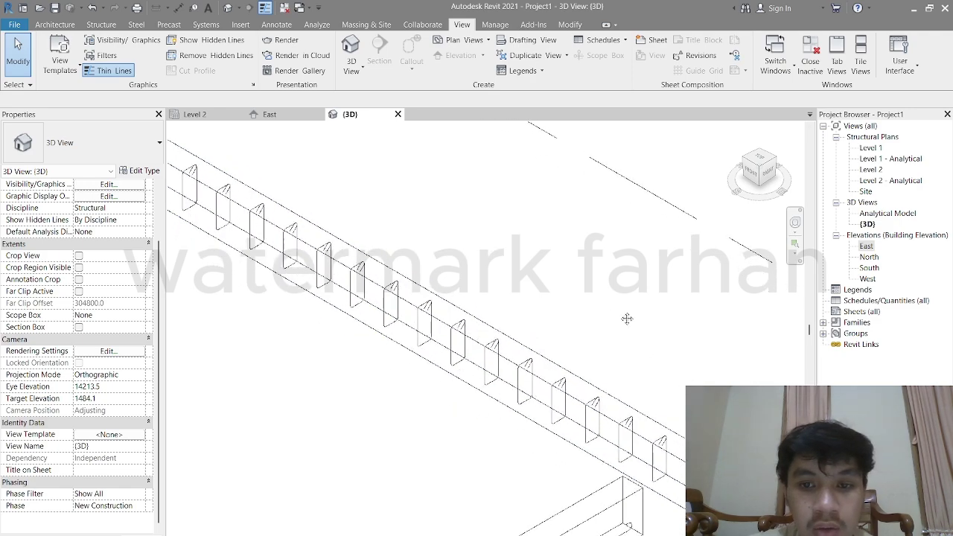
scroll(629, 323, up, 1)
shift+middle_drag(656, 447, 619, 432)
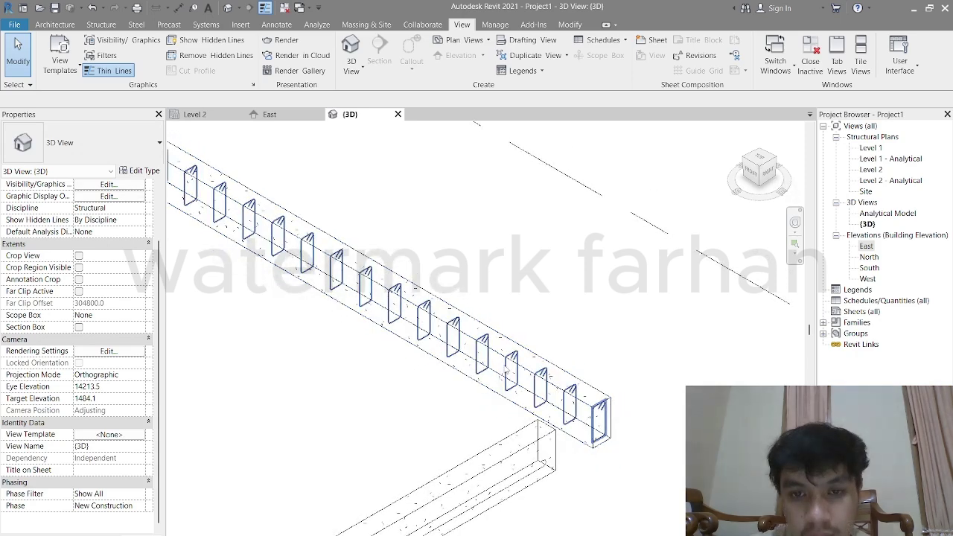
Set the stirrup set's maximum spacing to 250 mm.
click(509, 366)
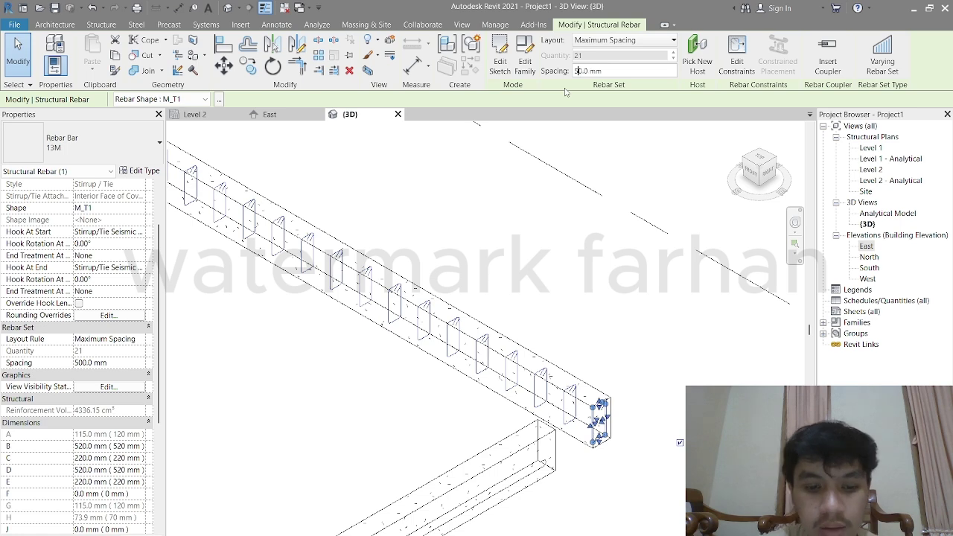
key(Return)
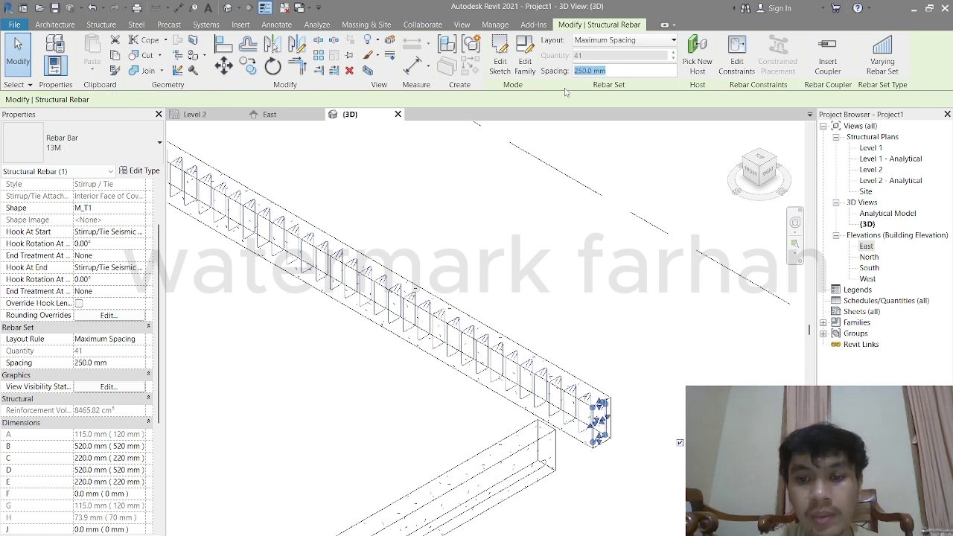
shift+middle_drag(580, 211, 580, 272)
key(Escape)
Return to the East elevation with the cross-section of the stirrup-reinforced beam in close view and nothing selected.
key(ctrl+Tab)
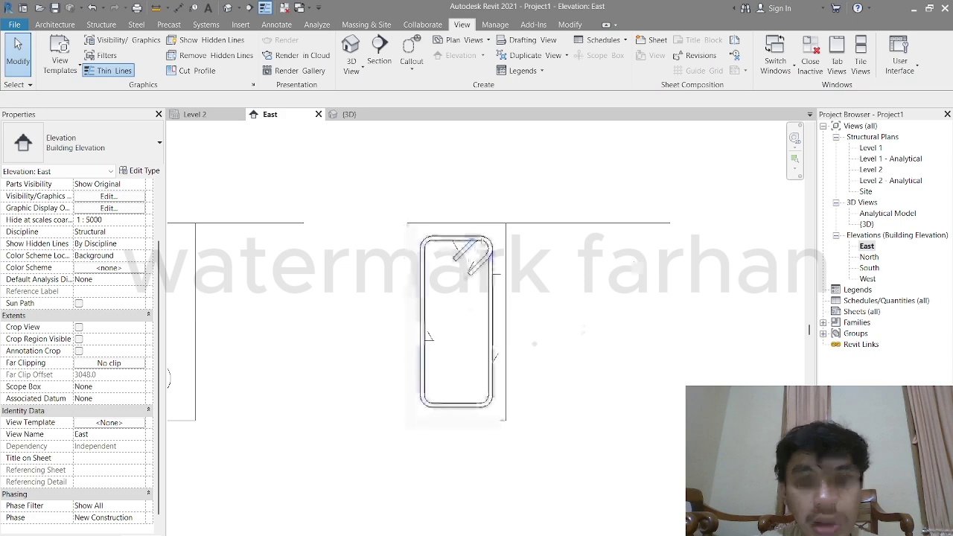
scroll(621, 298, up, 3)
scroll(613, 276, down, 1)
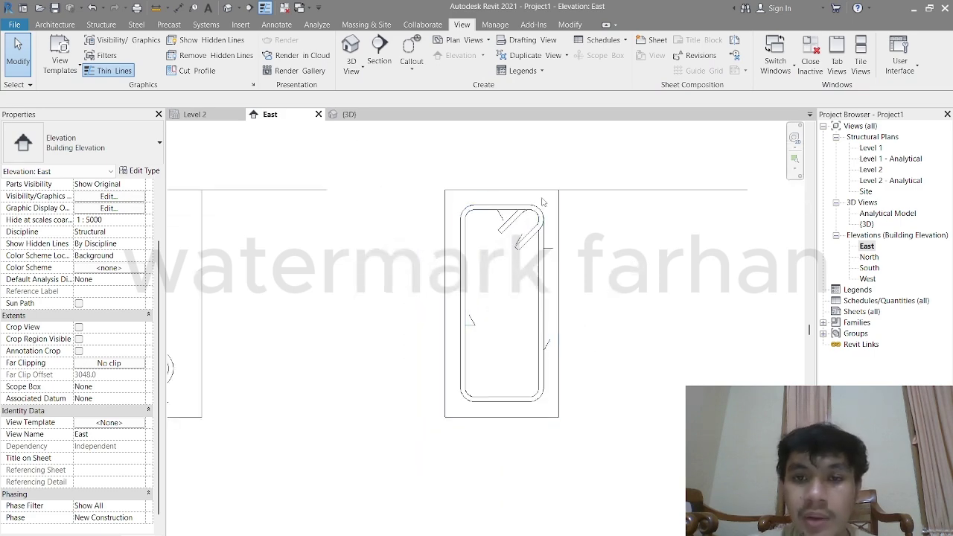
drag(578, 280, 544, 257)
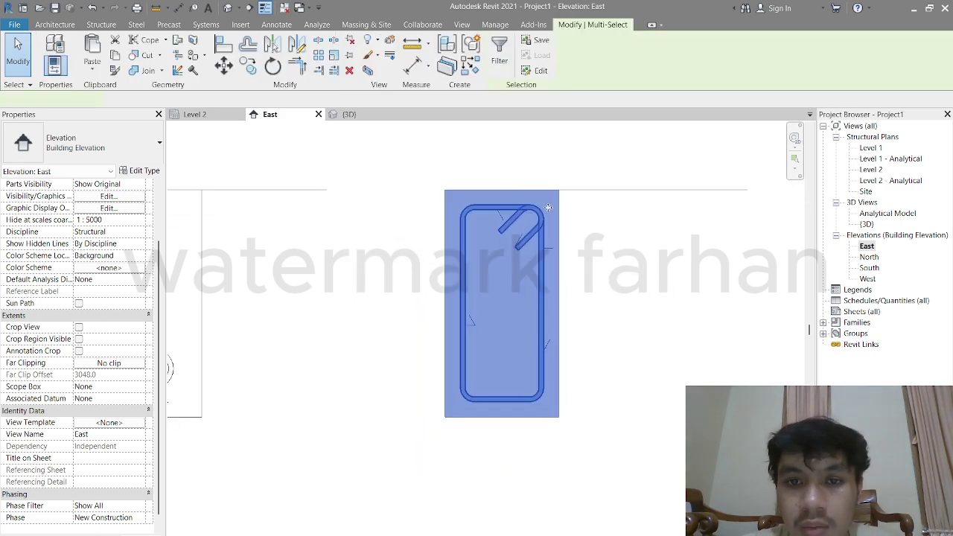
key(Escape)
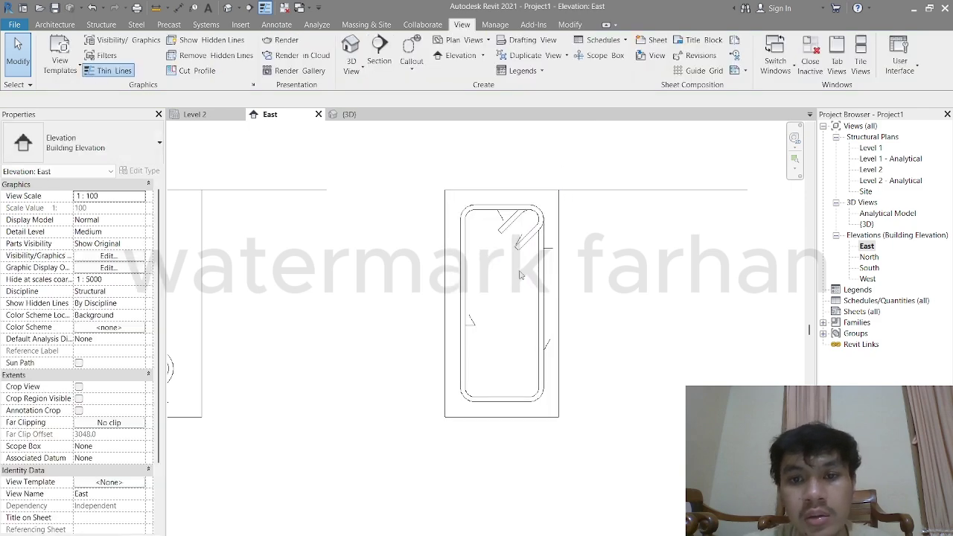
Place a straight M_00 bar in the beam, oriented parallel to cover, inside the upper-left corner of the stirrup.
click(560, 293)
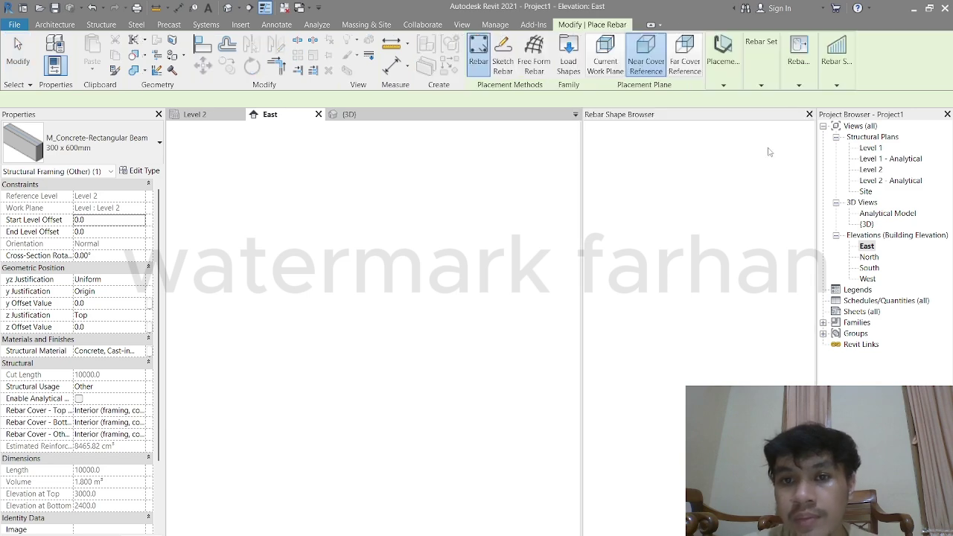
scroll(729, 266, up, 5)
scroll(729, 265, down, 5)
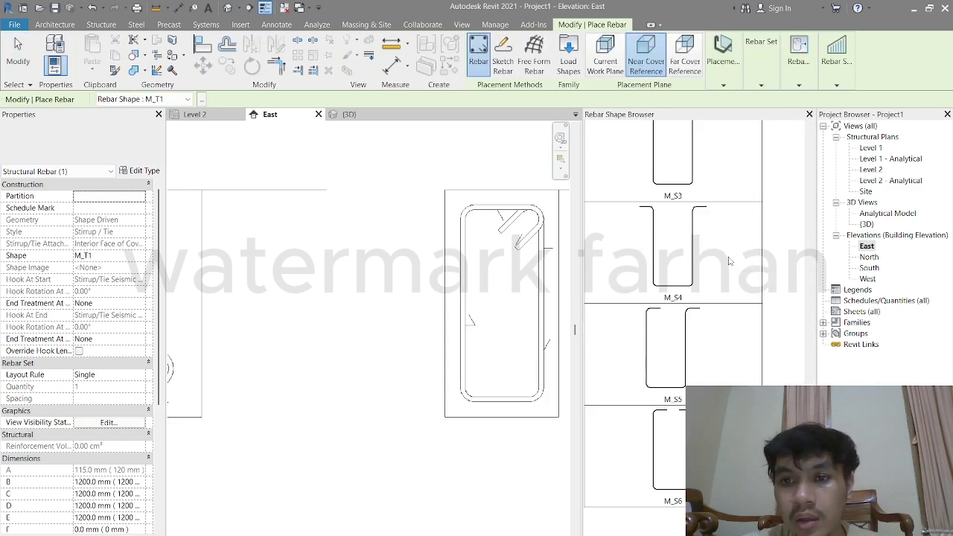
scroll(738, 242, up, 10)
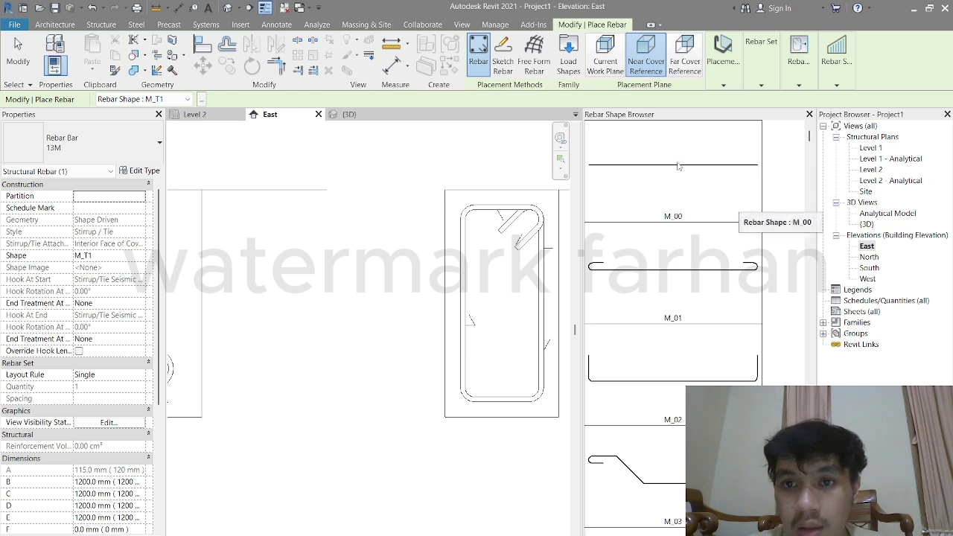
click(677, 172)
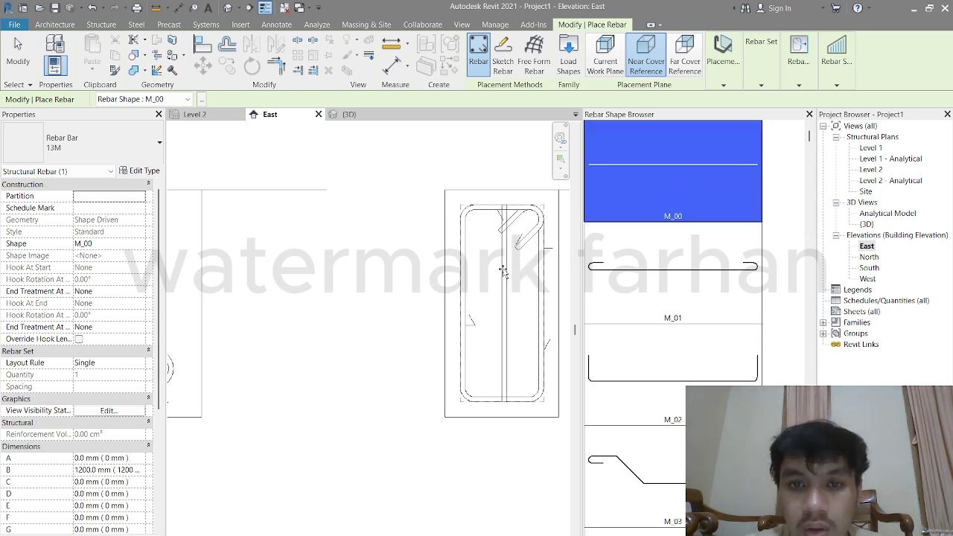
scroll(509, 268, up, 3)
scroll(509, 268, down, 3)
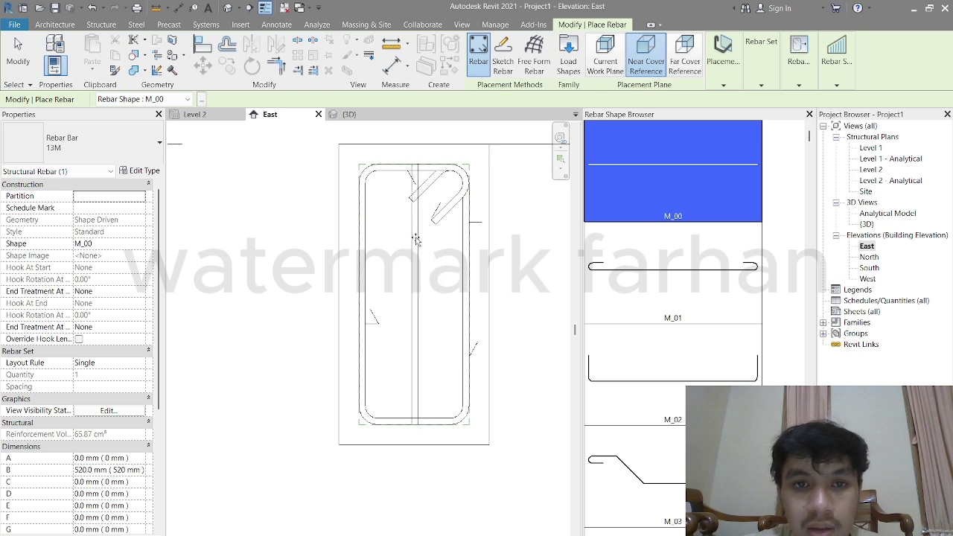
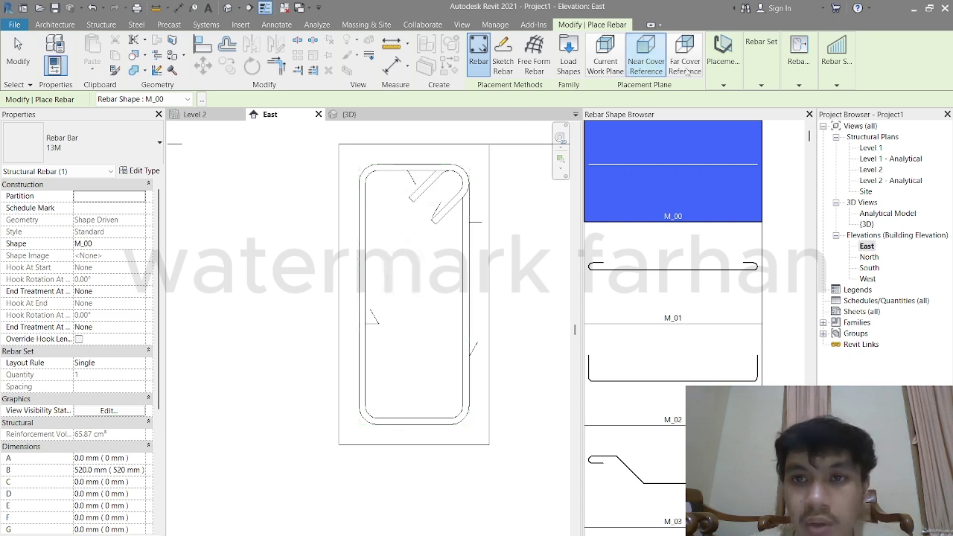
click(719, 63)
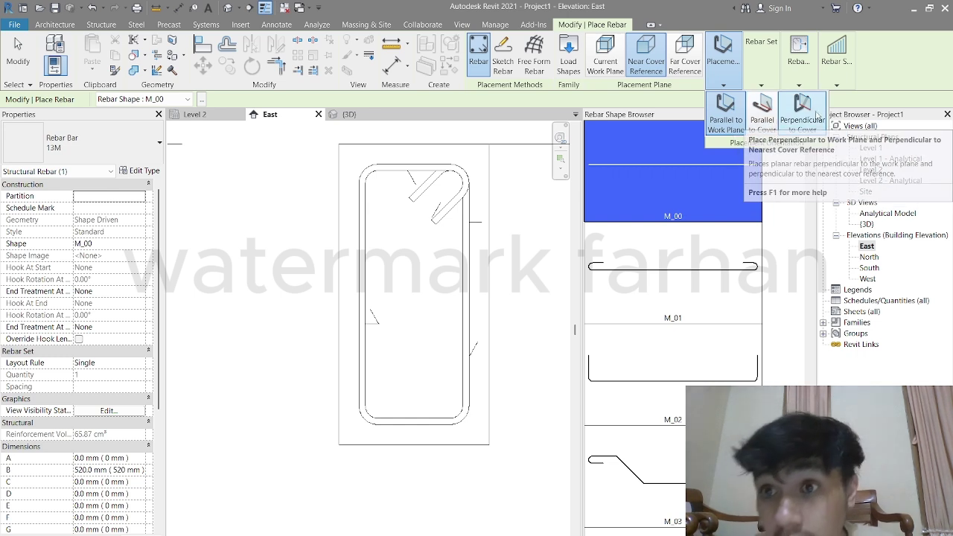
click(767, 117)
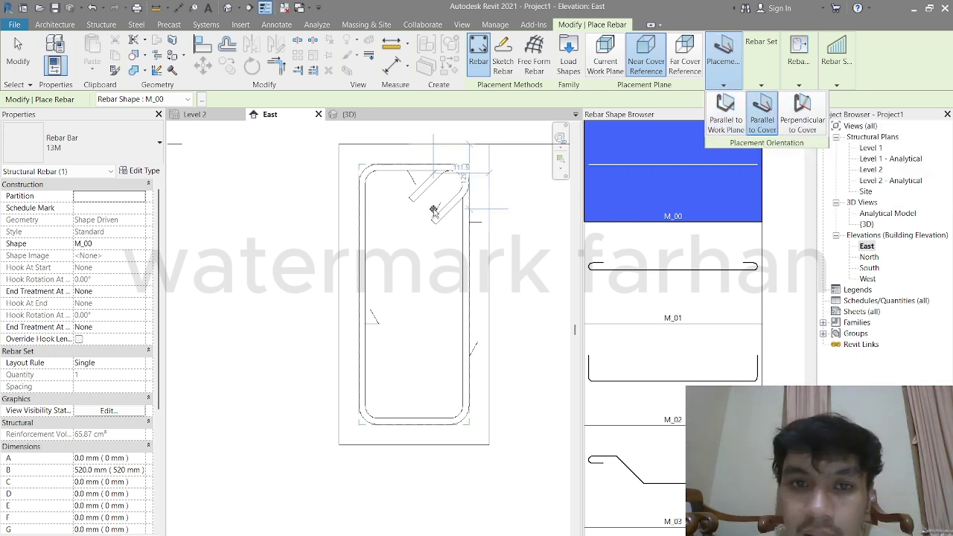
scroll(402, 194, up, 2)
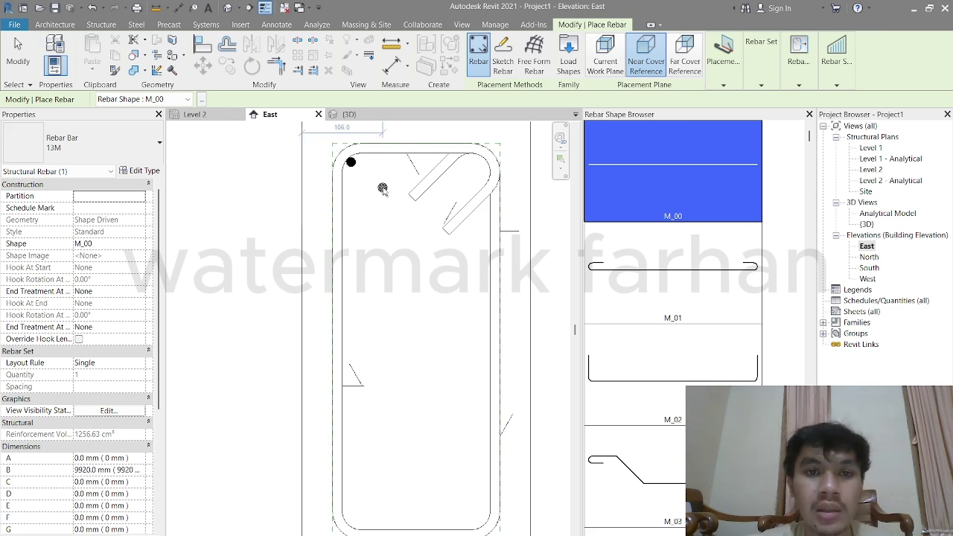
key(Escape)
Give the straight bar a Fixed Number layout with a quantity of 3 along the stirrup's left leg.
click(351, 160)
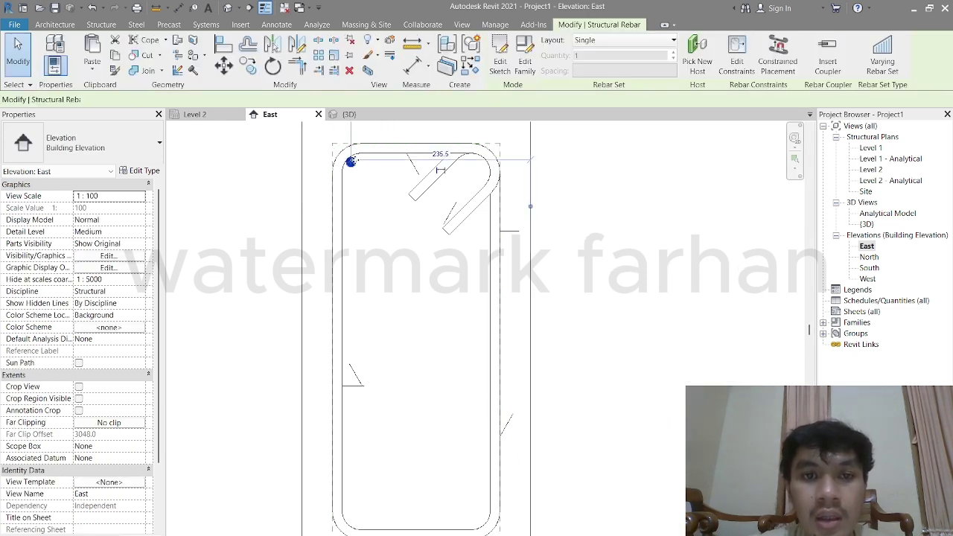
click(587, 43)
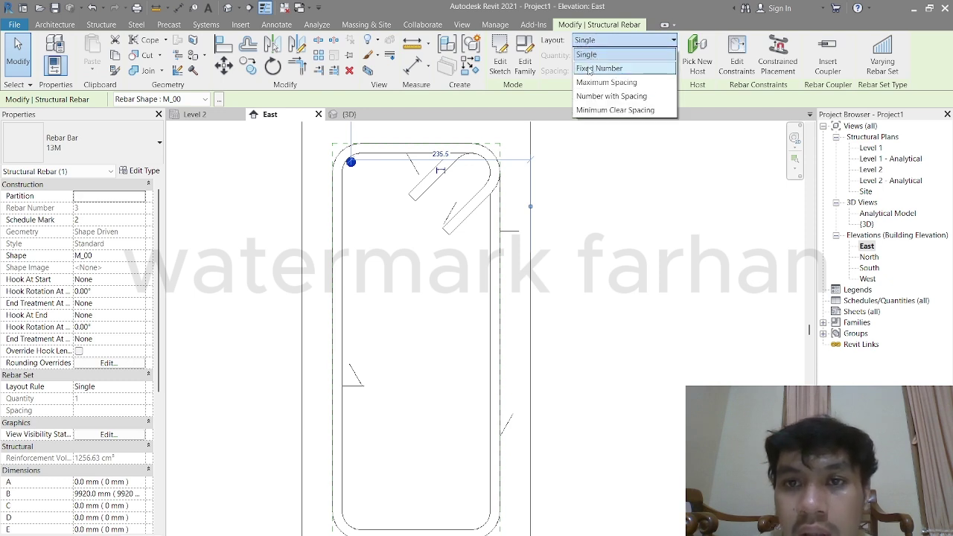
click(588, 68)
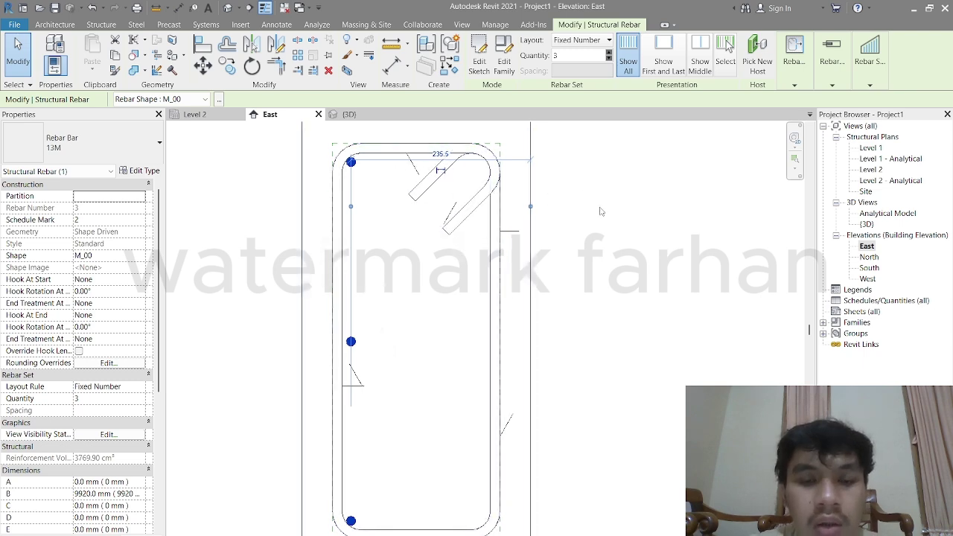
scroll(436, 262, down, 1)
click(435, 264)
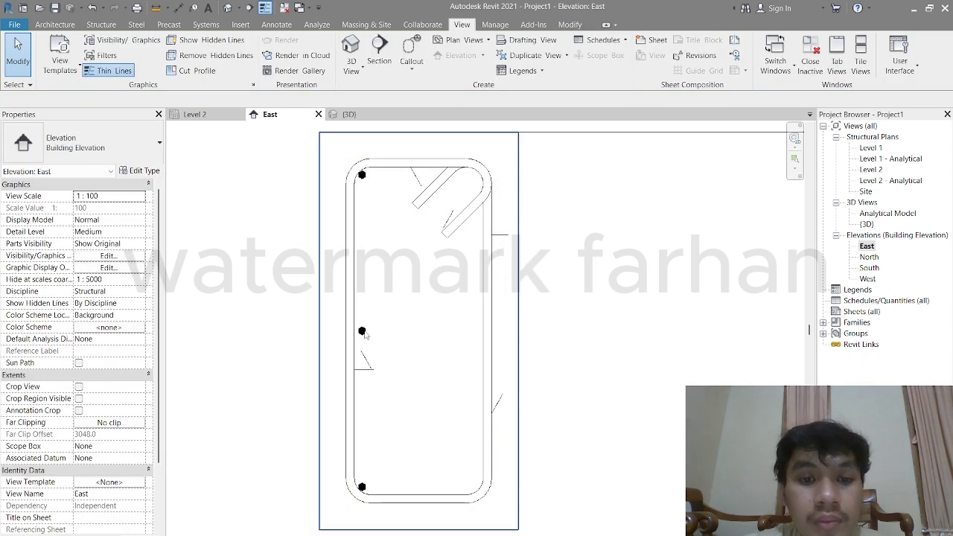
click(363, 332)
click(574, 318)
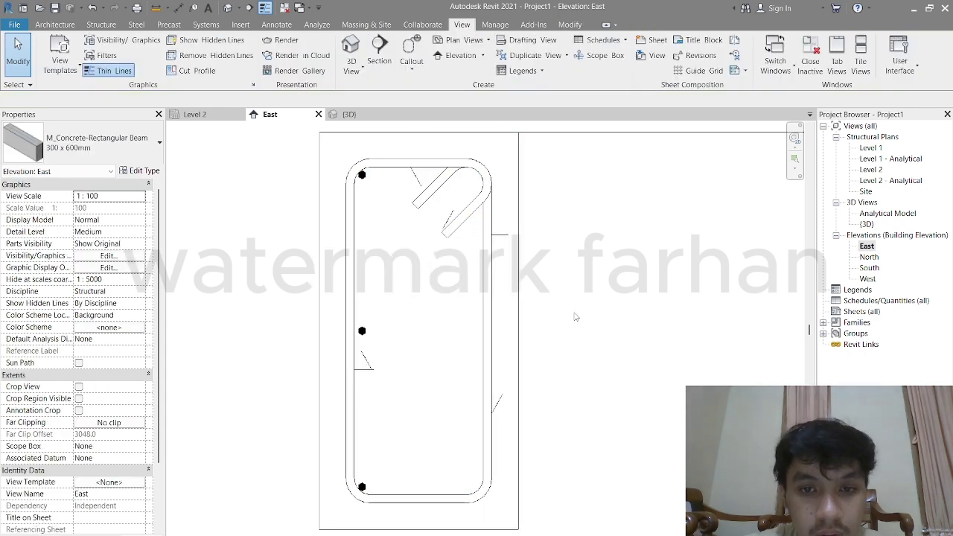
Copy the left set of three longitudinal bars 160 mm horizontally towards the stirrup's right leg.
click(362, 176)
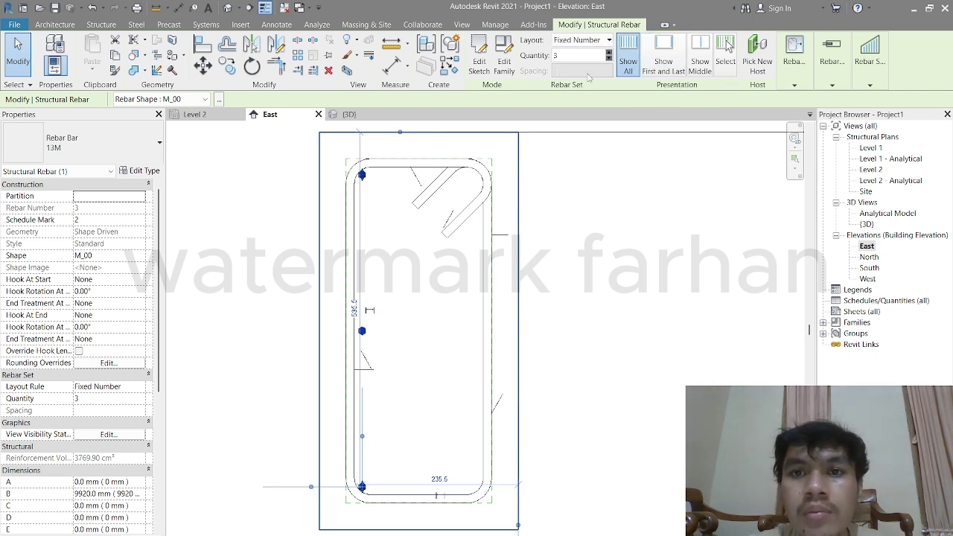
click(227, 69)
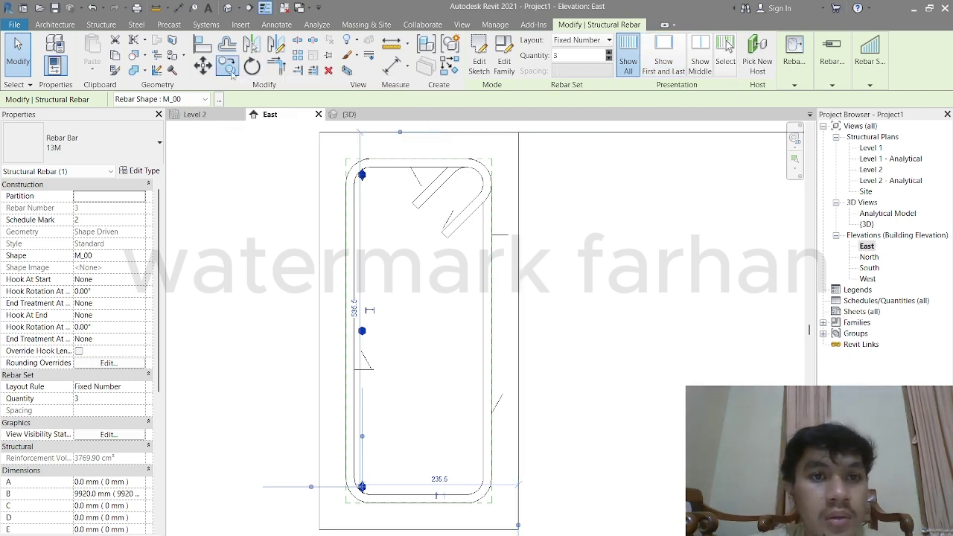
click(363, 330)
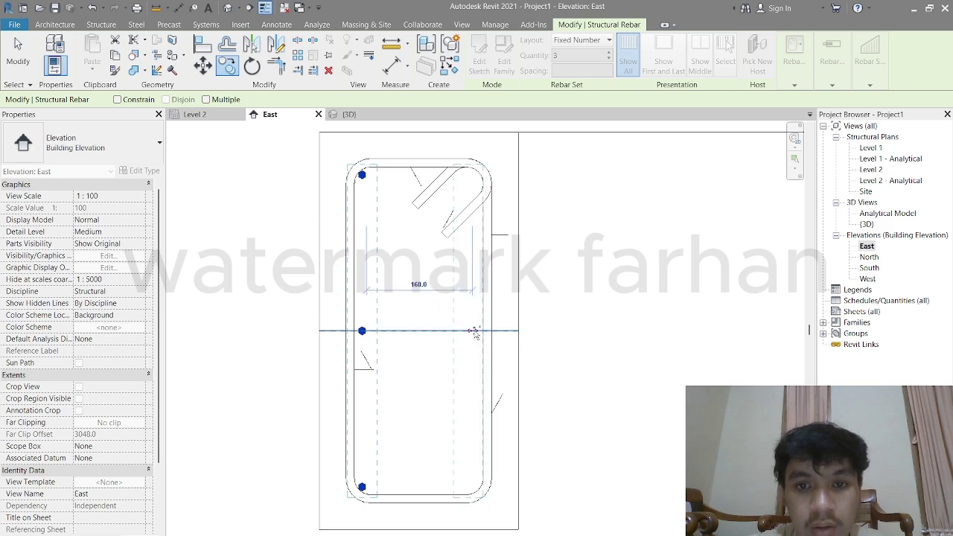
click(471, 330)
key(Escape)
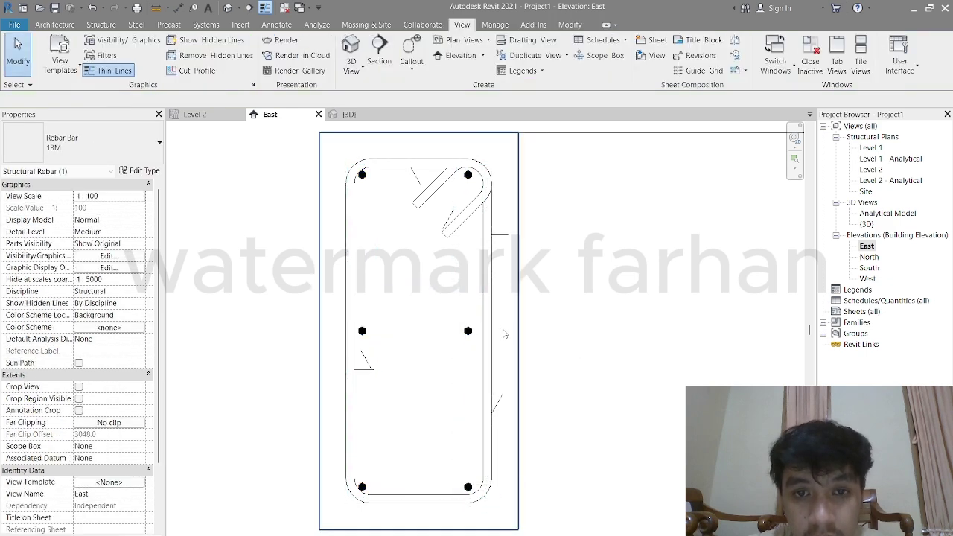
Shift the copied bar set closer to the stirrup's right leg, to 64.5 mm from the beam's right face.
click(467, 331)
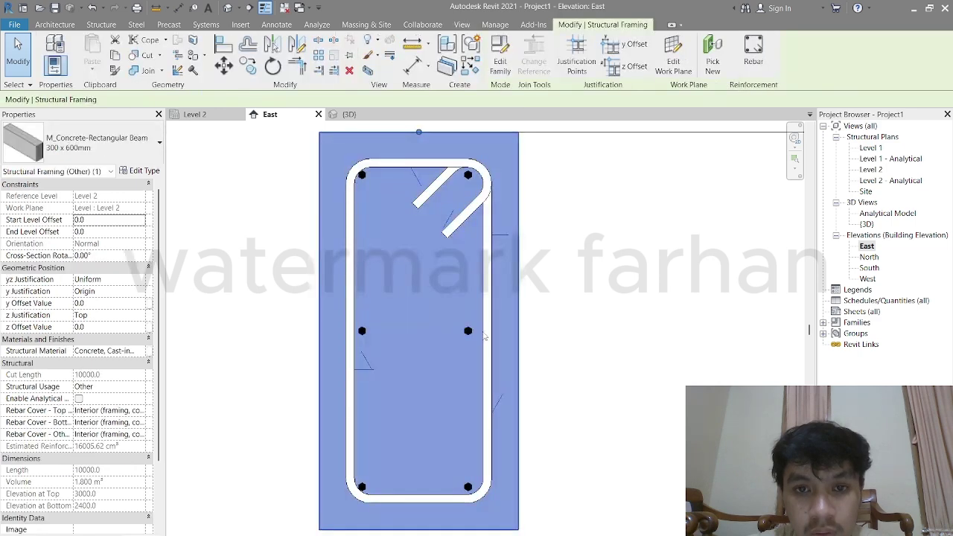
key(Escape)
click(467, 330)
key(Escape)
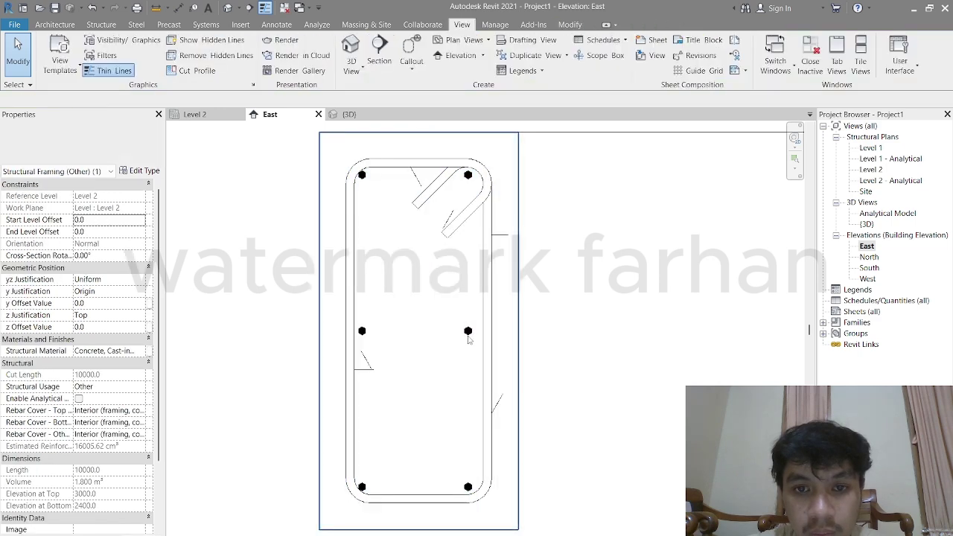
scroll(468, 333, up, 4)
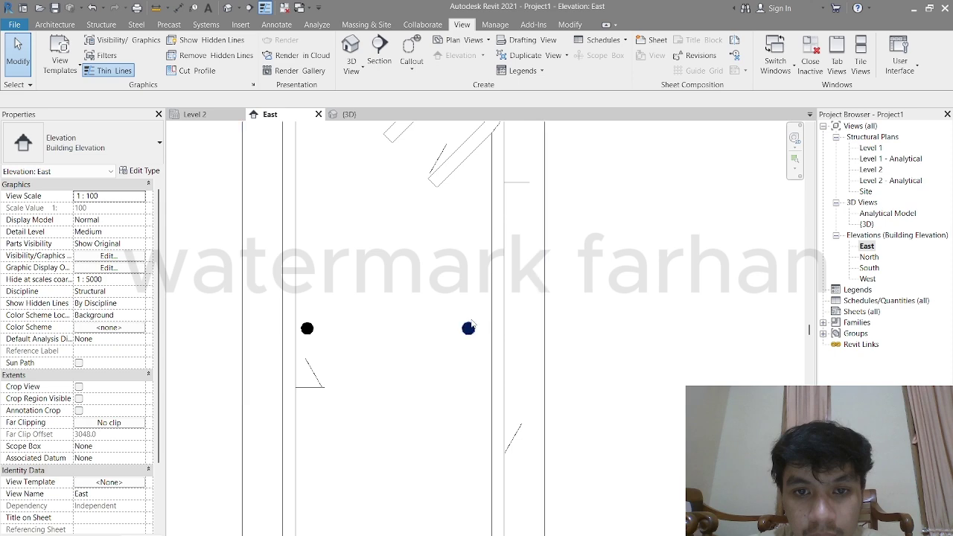
click(470, 328)
scroll(470, 329, down, 2)
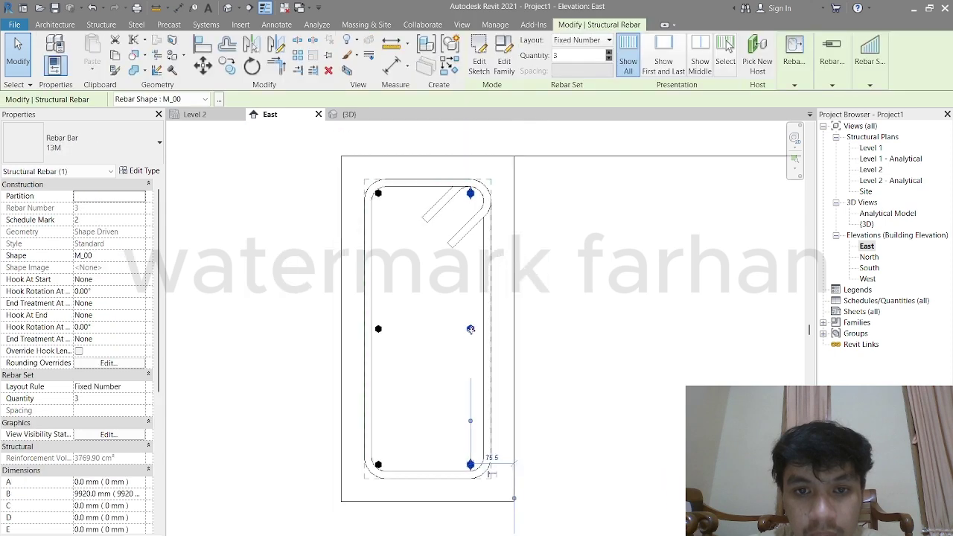
drag(490, 330, 477, 329)
scroll(474, 331, up, 5)
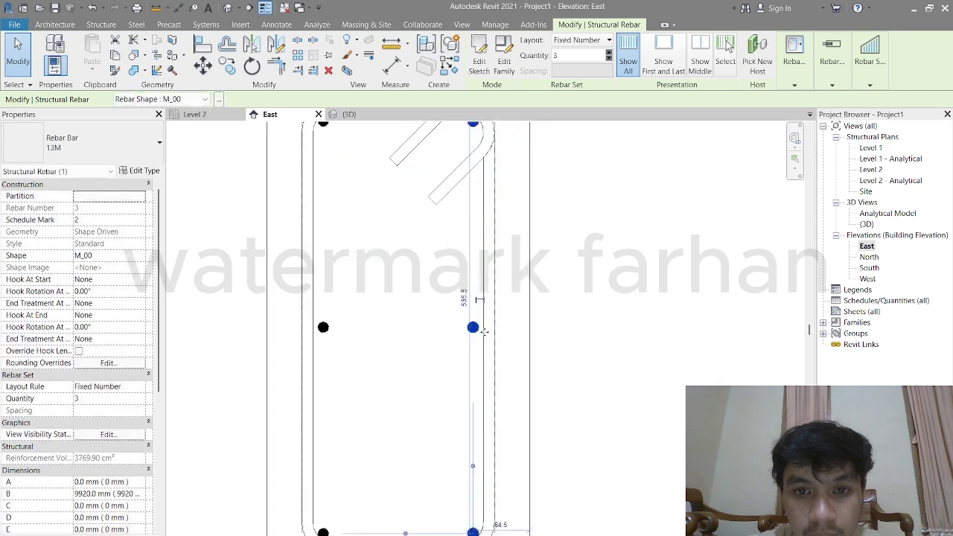
scroll(501, 341, down, 1)
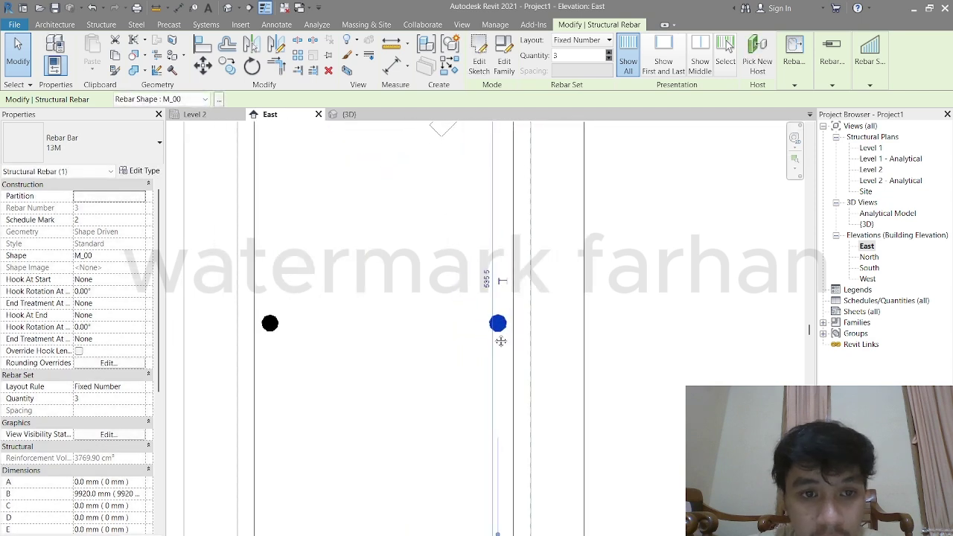
click(658, 328)
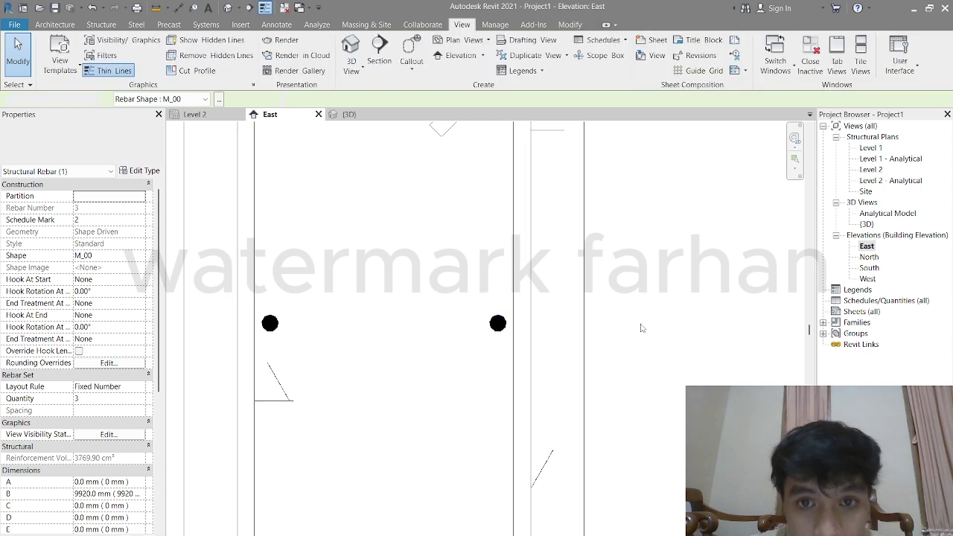
Examine how the left and right longitudinal bar sets sit inside the stirrup across the beam section.
scroll(641, 326, down, 3)
middle_drag(640, 317, 560, 320)
scroll(497, 182, up, 2)
click(469, 176)
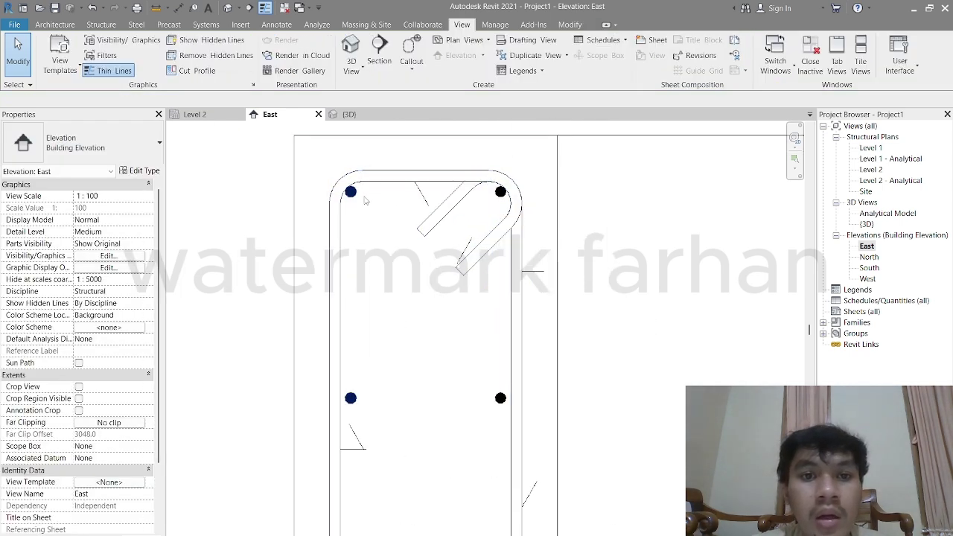
click(352, 194)
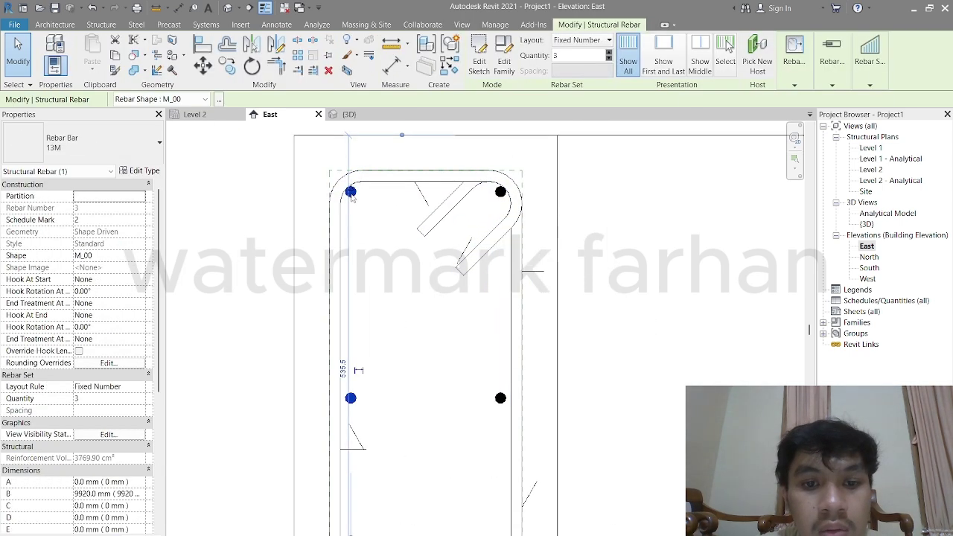
scroll(480, 362, down, 4)
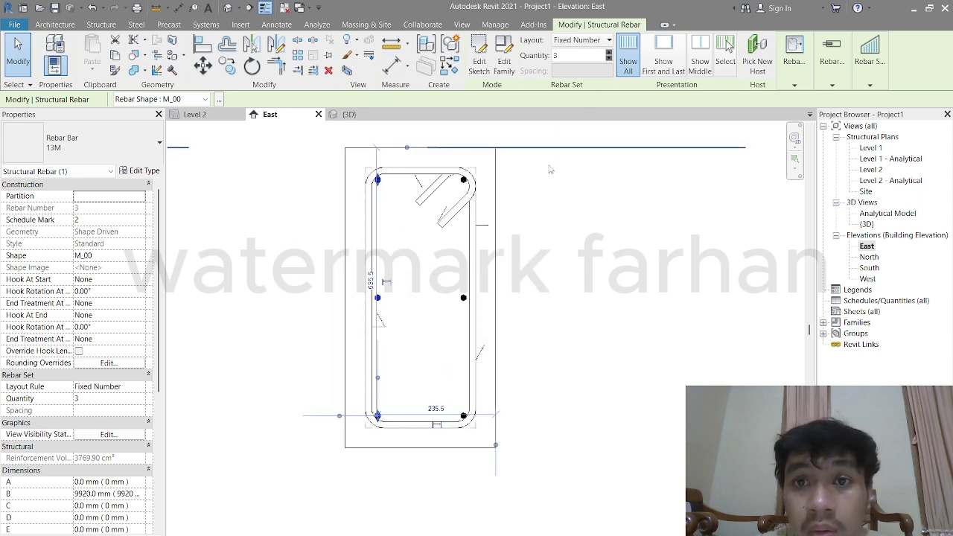
key(Escape)
scroll(430, 297, up, 4)
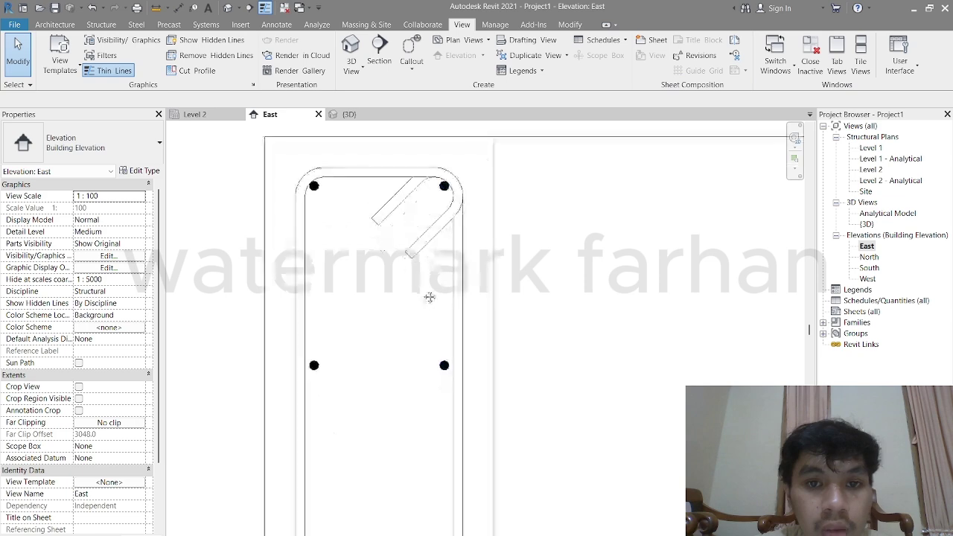
middle_drag(429, 297, 440, 234)
click(327, 303)
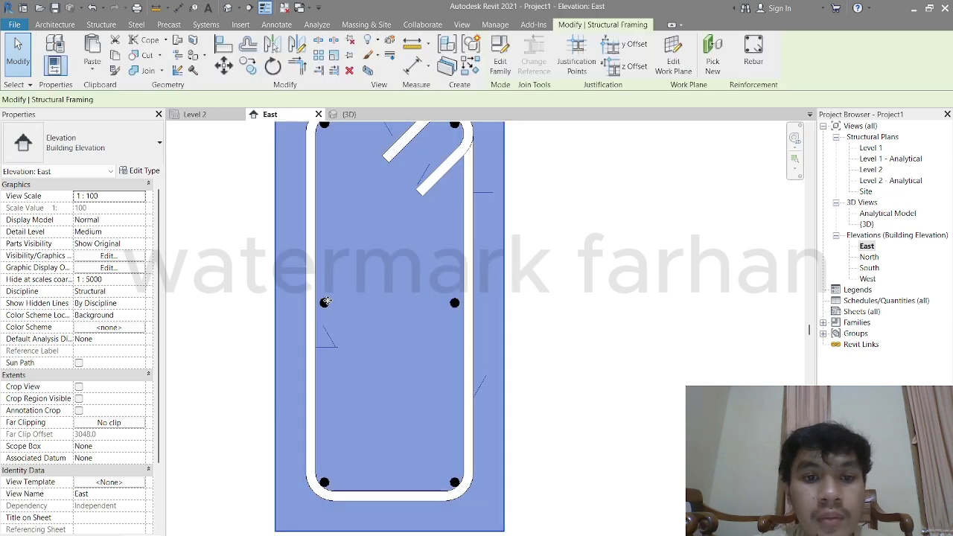
key(Escape)
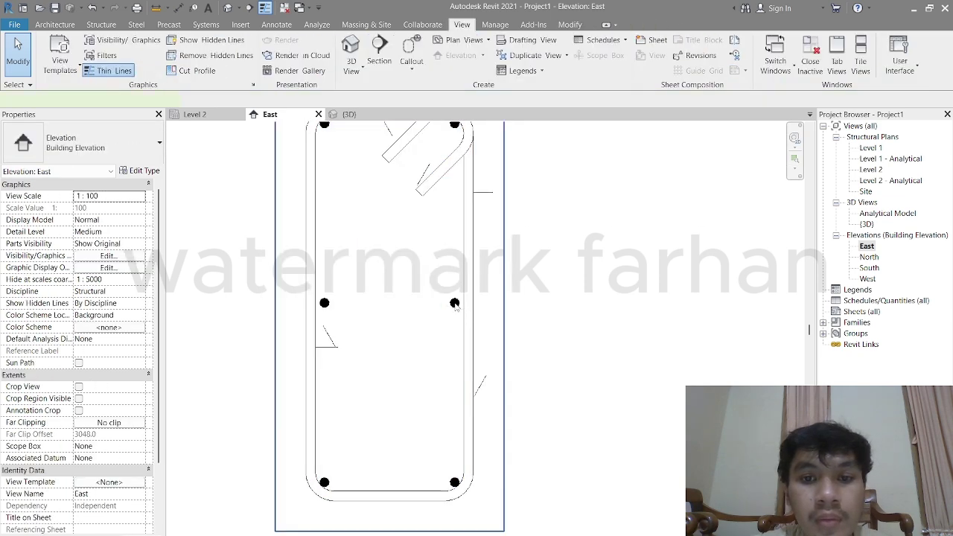
Try the Show Middle presentation on the right longitudinal bar set and switch it to Show First and Last.
click(455, 304)
key(Escape)
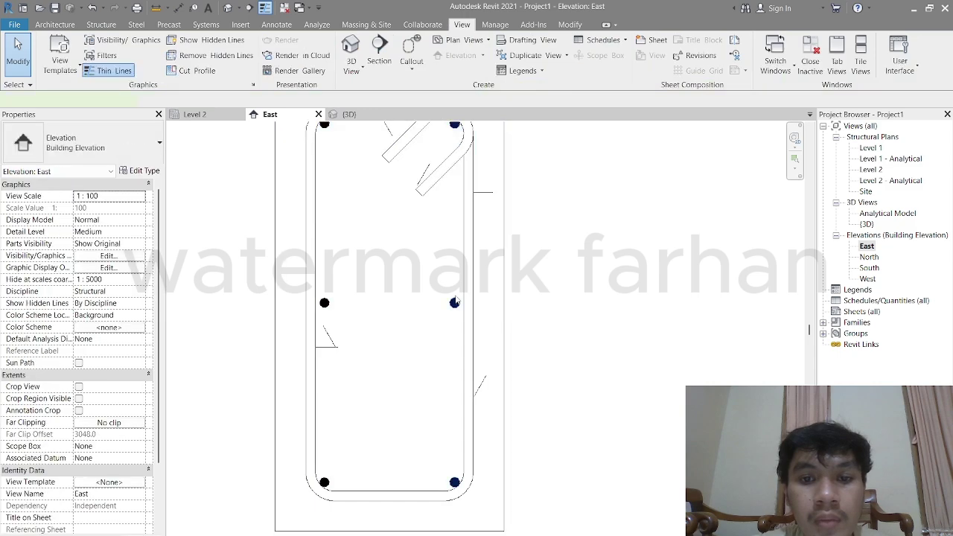
click(455, 302)
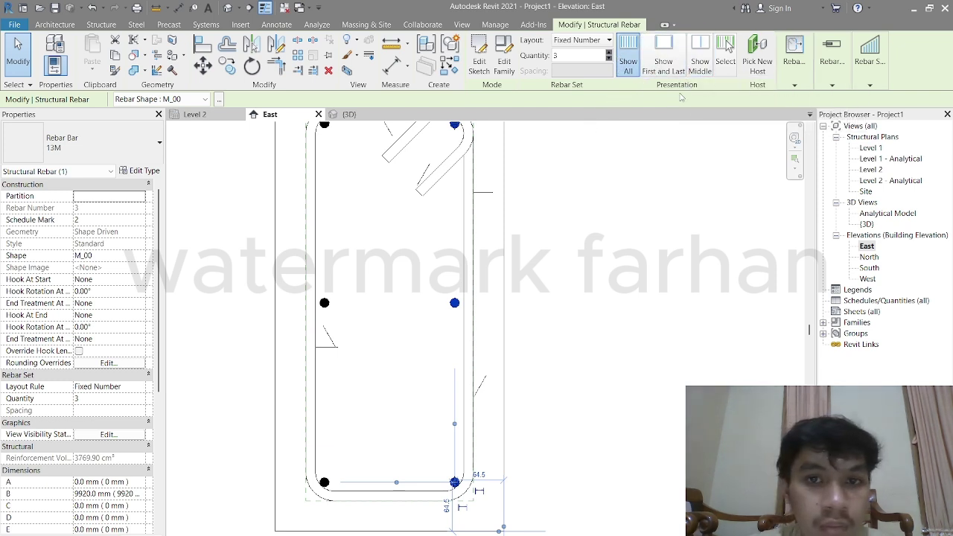
click(699, 68)
scroll(563, 236, down, 2)
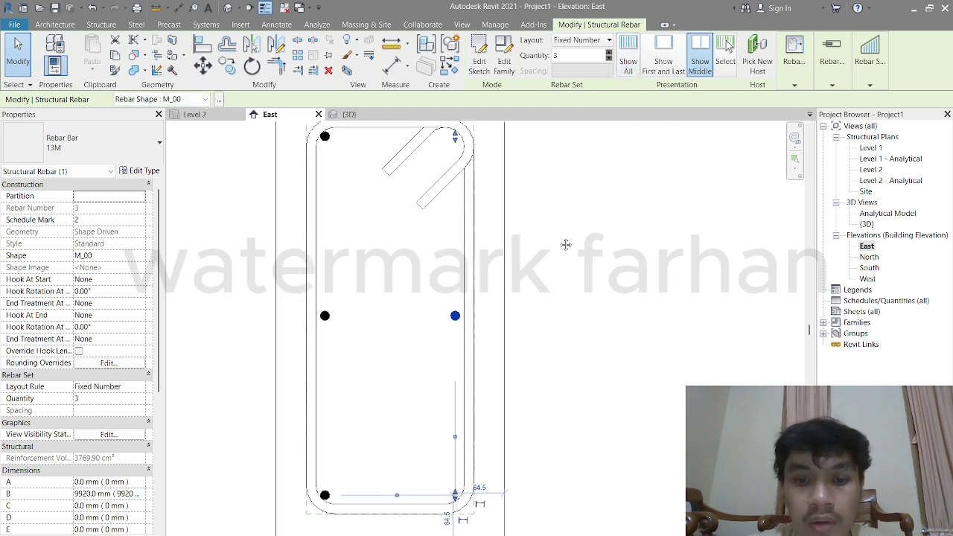
click(663, 59)
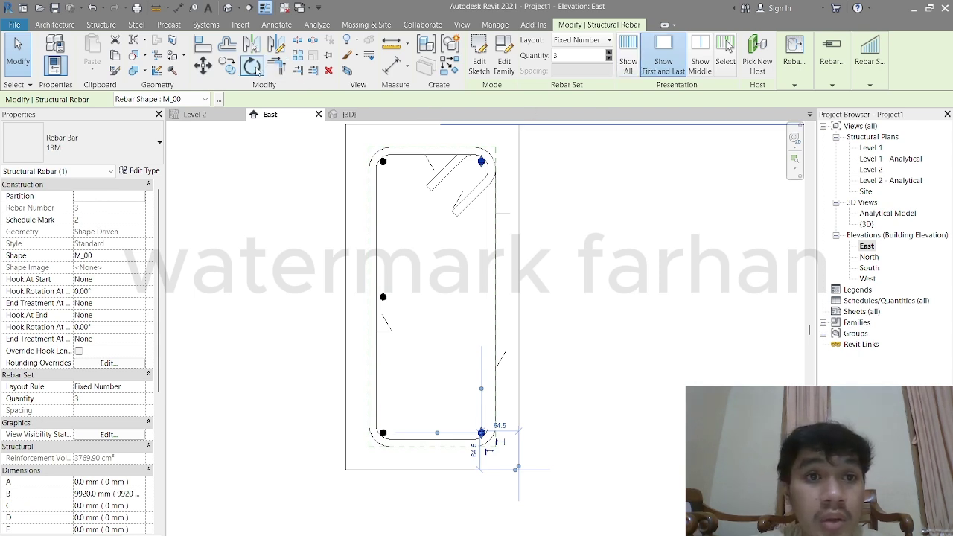
Copy the right set's top and bottom bars about 79 mm left towards the middle of the beam section.
click(227, 66)
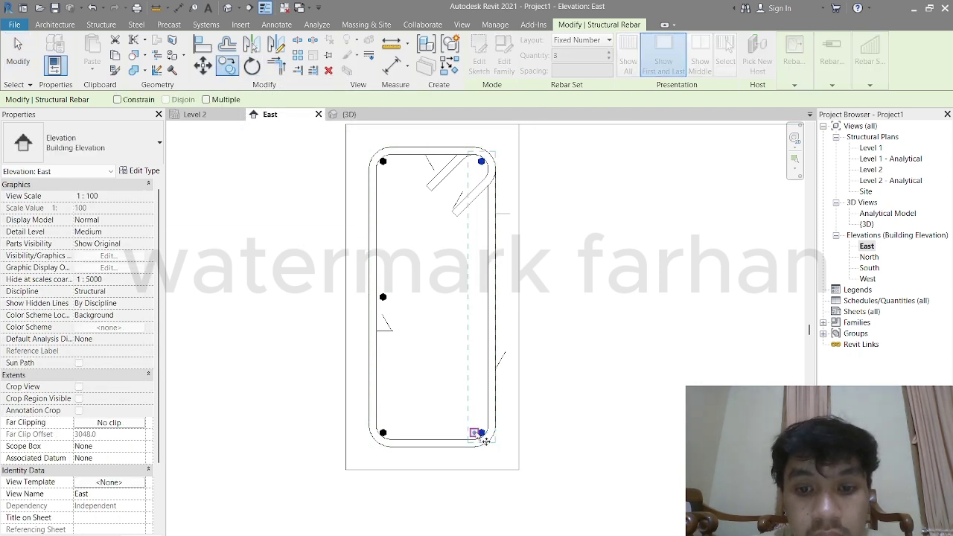
click(482, 434)
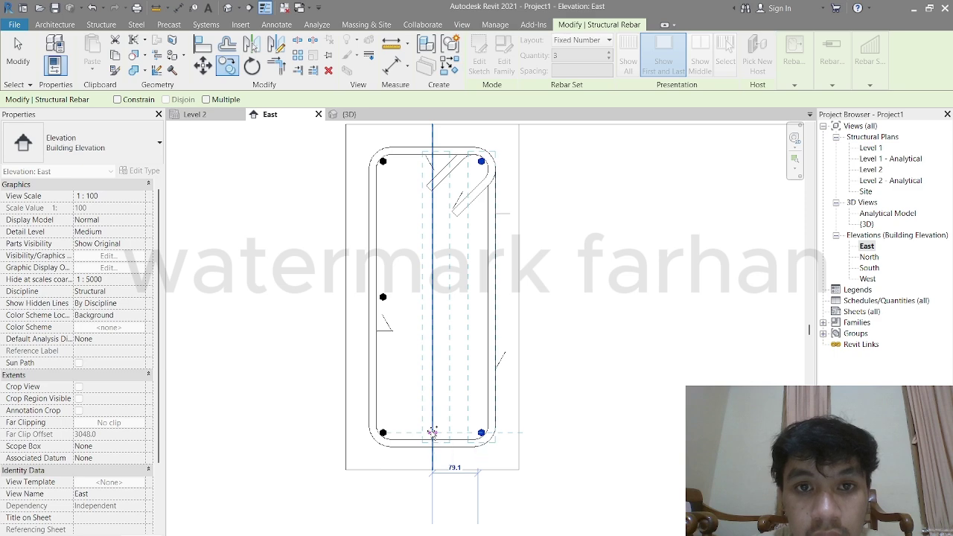
click(434, 433)
key(Escape)
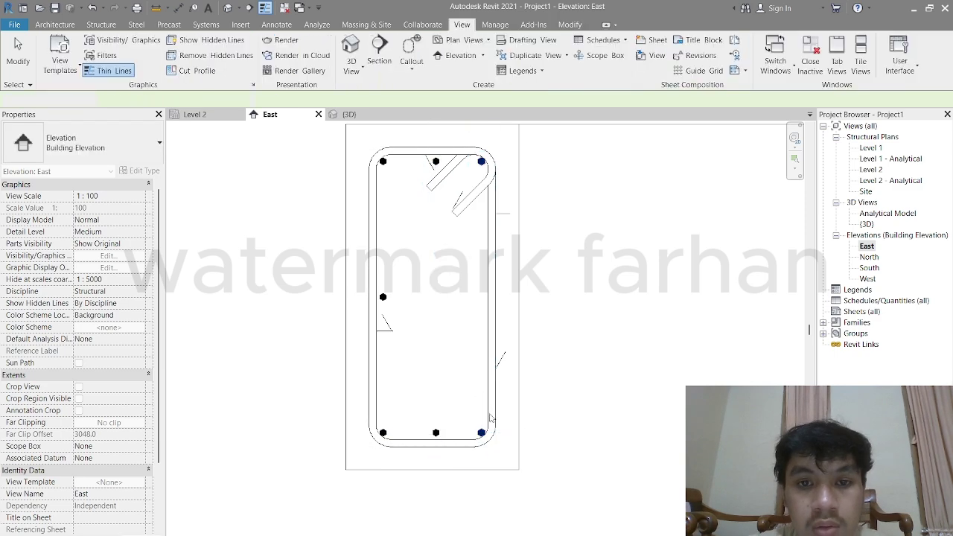
Set the presentation of the longitudinal bar set along the stirrup's right leg to Show All.
click(482, 433)
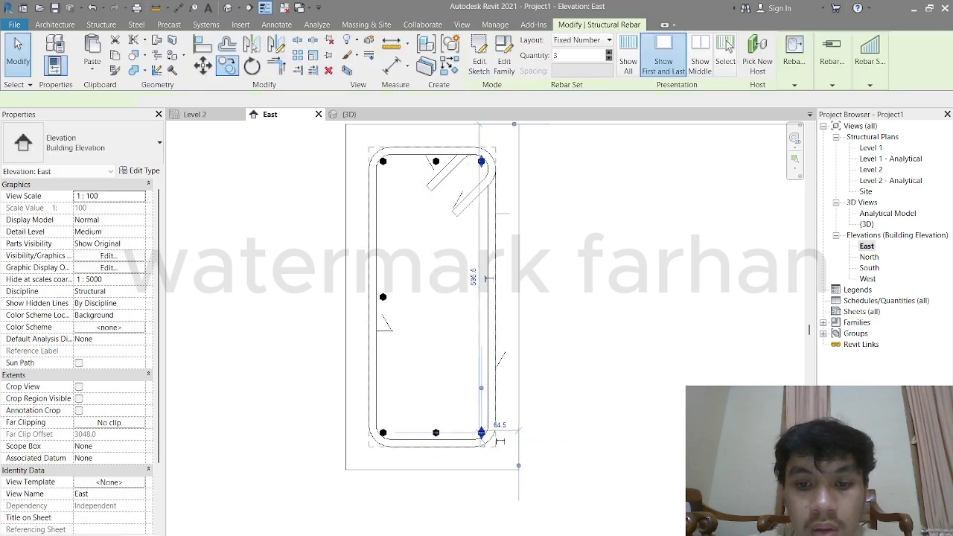
click(627, 59)
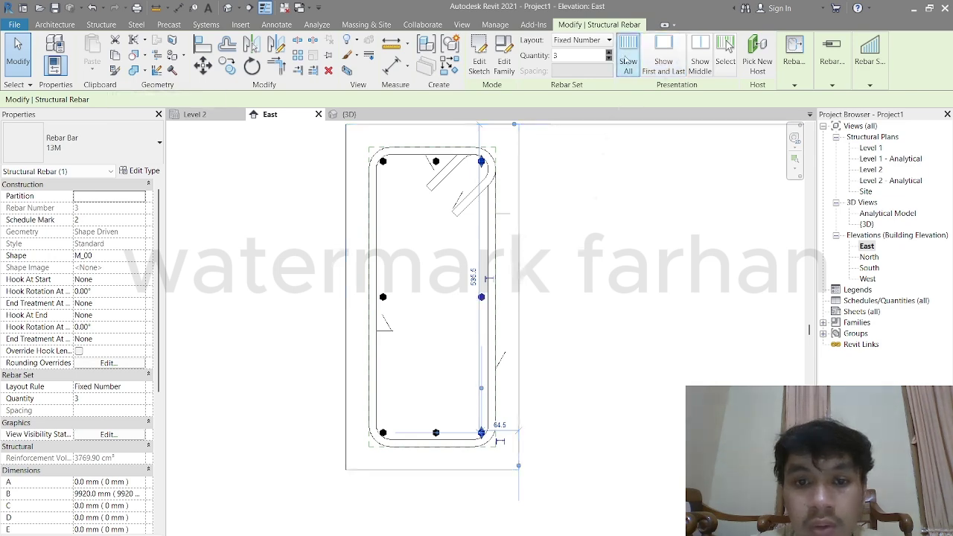
click(541, 296)
Examine the longitudinal bars inside the stirrup, including the middle set's top and bottom bars, across the beam section.
scroll(547, 300, down, 2)
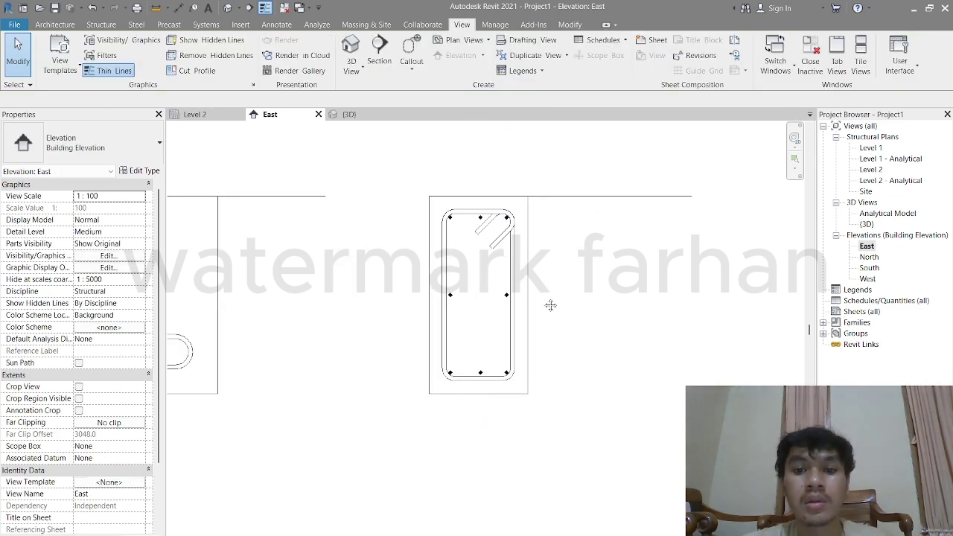
scroll(434, 199, up, 5)
scroll(434, 197, down, 3)
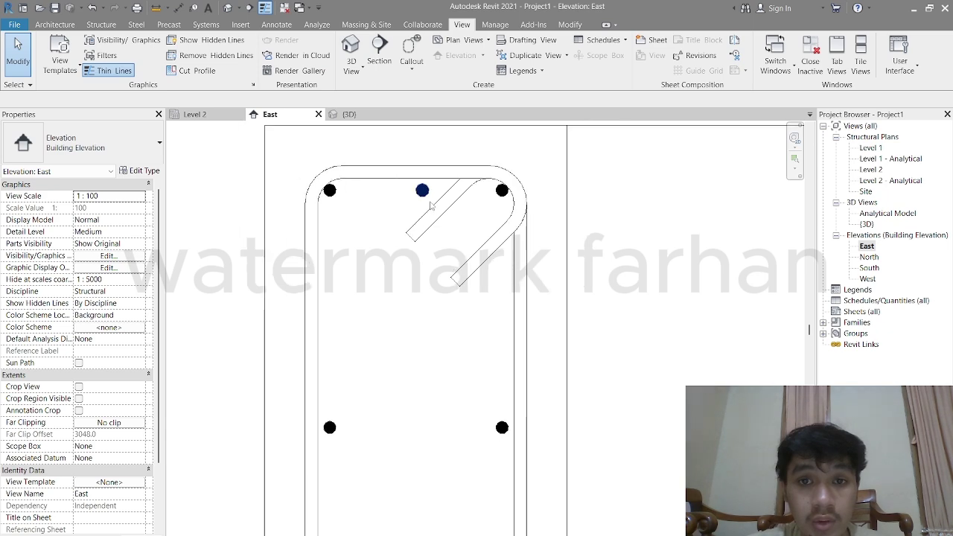
middle_drag(482, 323, 475, 238)
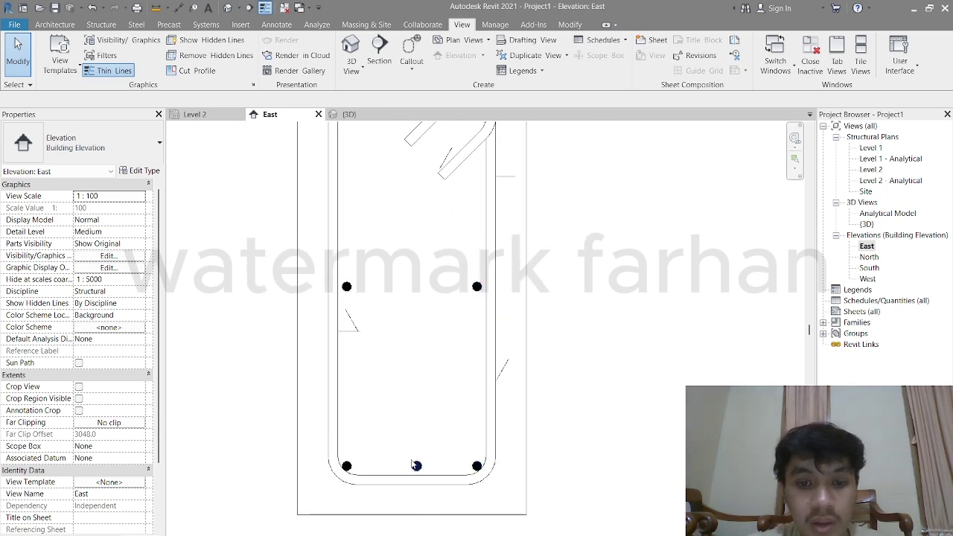
scroll(413, 464, up, 2)
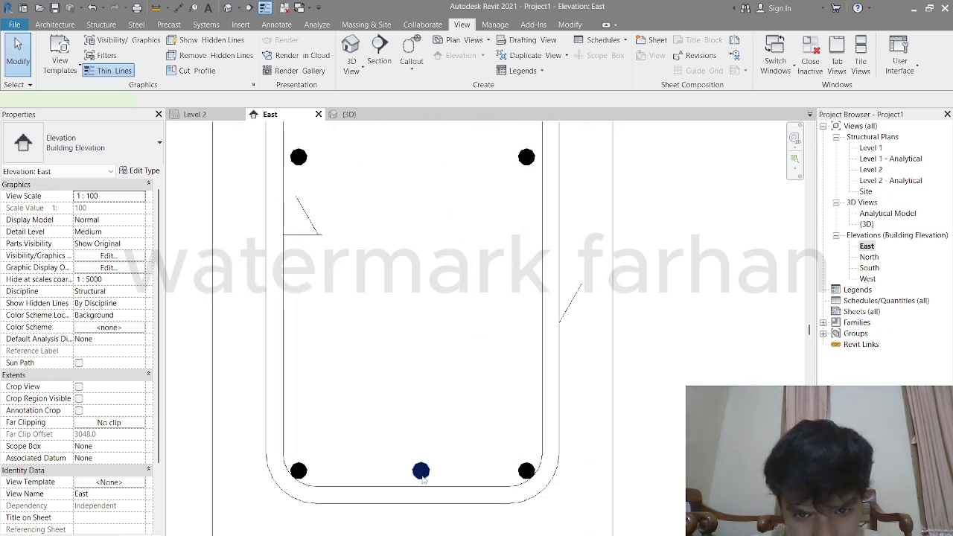
click(421, 473)
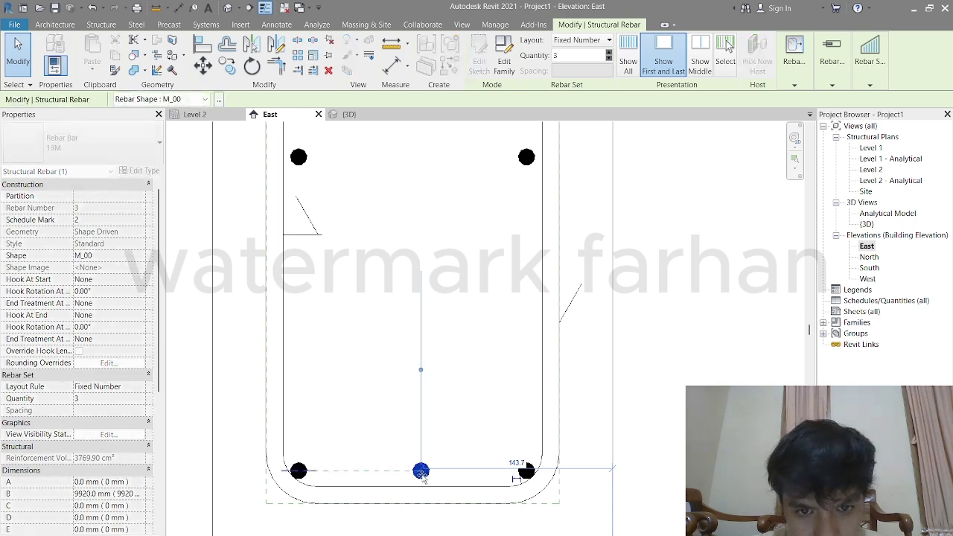
key(Escape)
scroll(555, 445, down, 3)
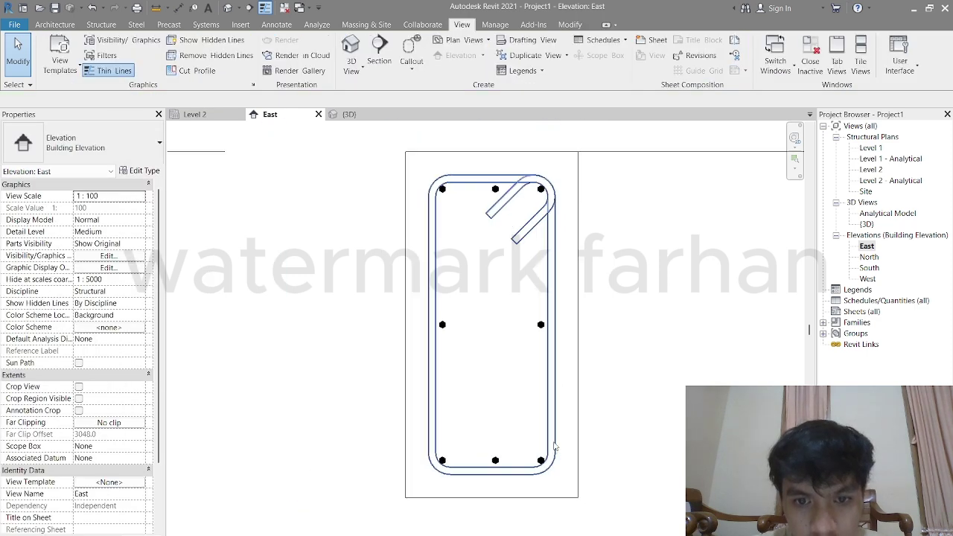
scroll(554, 445, down, 2)
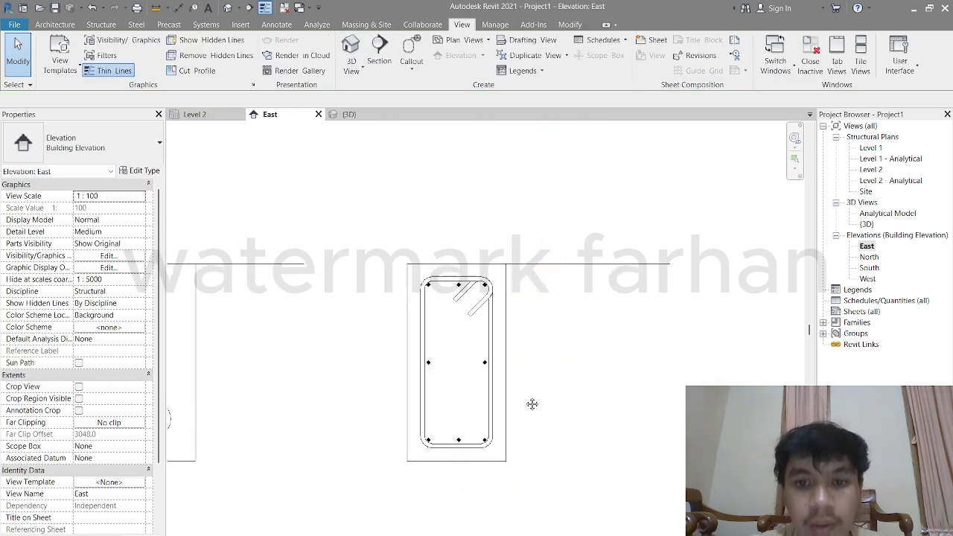
Examine the beam's stirrups and longitudinal bars in the {3D} view from several angles and distances.
click(350, 114)
scroll(604, 440, up, 4)
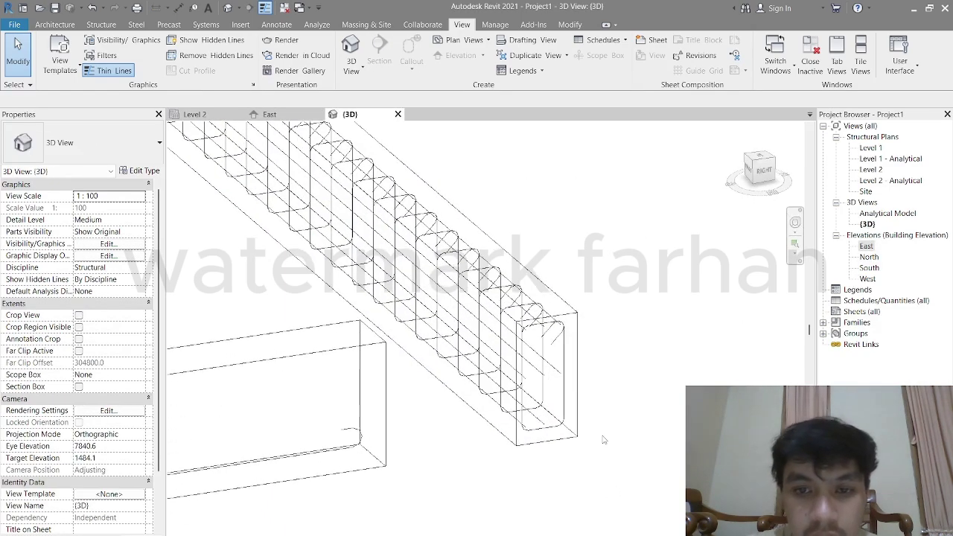
shift+middle_drag(585, 406, 519, 380)
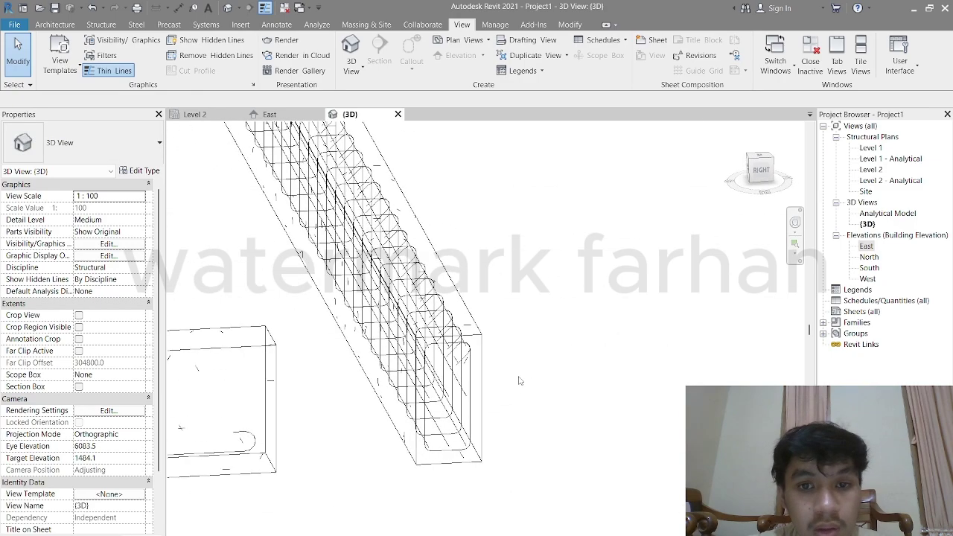
scroll(519, 380, down, 4)
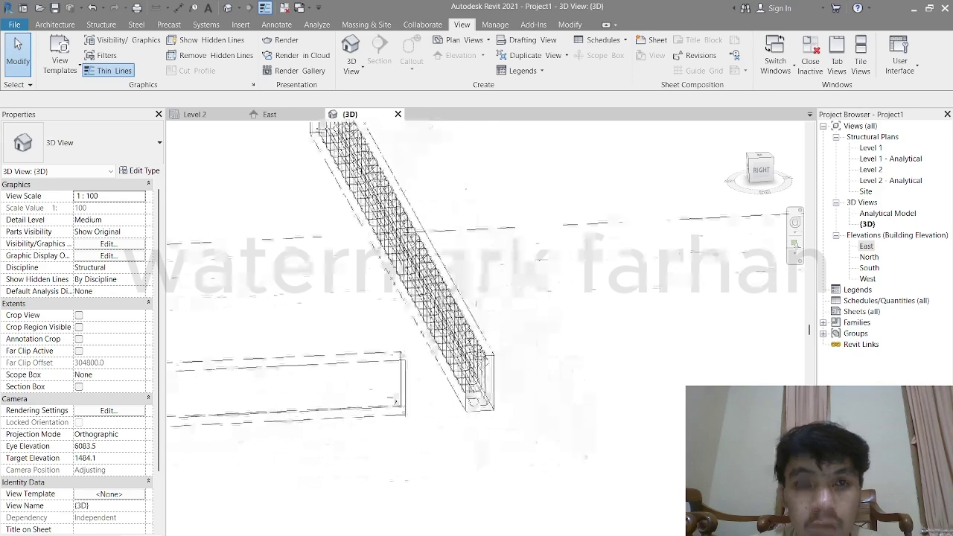
scroll(503, 429, up, 6)
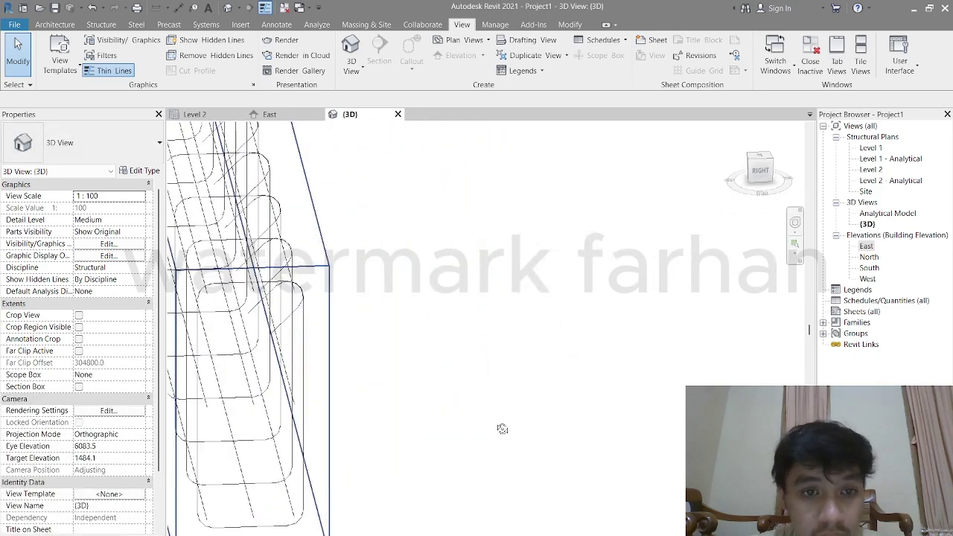
shift+middle_drag(502, 429, 498, 421)
middle_drag(424, 399, 705, 367)
middle_drag(550, 340, 524, 306)
shift+middle_drag(529, 405, 563, 386)
scroll(552, 311, up, 4)
scroll(540, 315, down, 2)
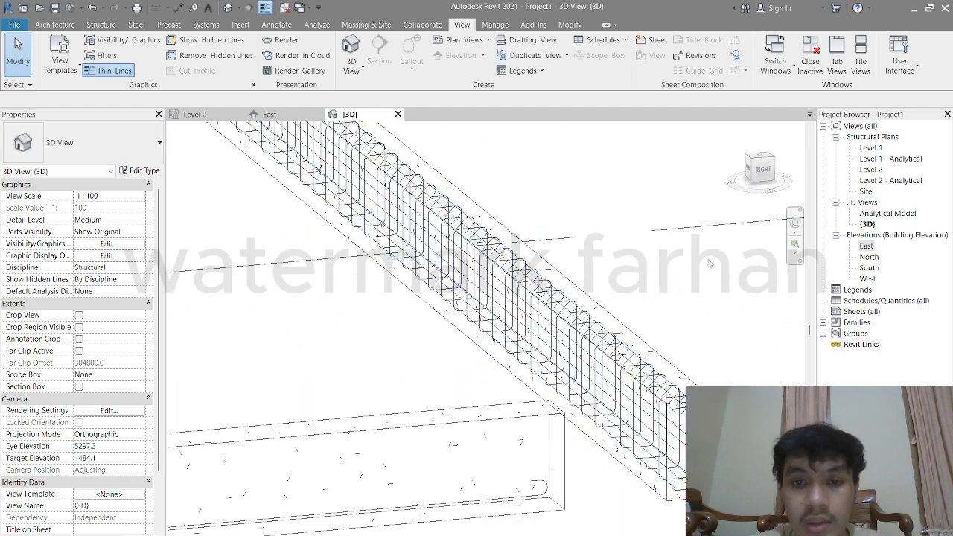
scroll(521, 310, down, 2)
shift+middle_drag(501, 305, 531, 247)
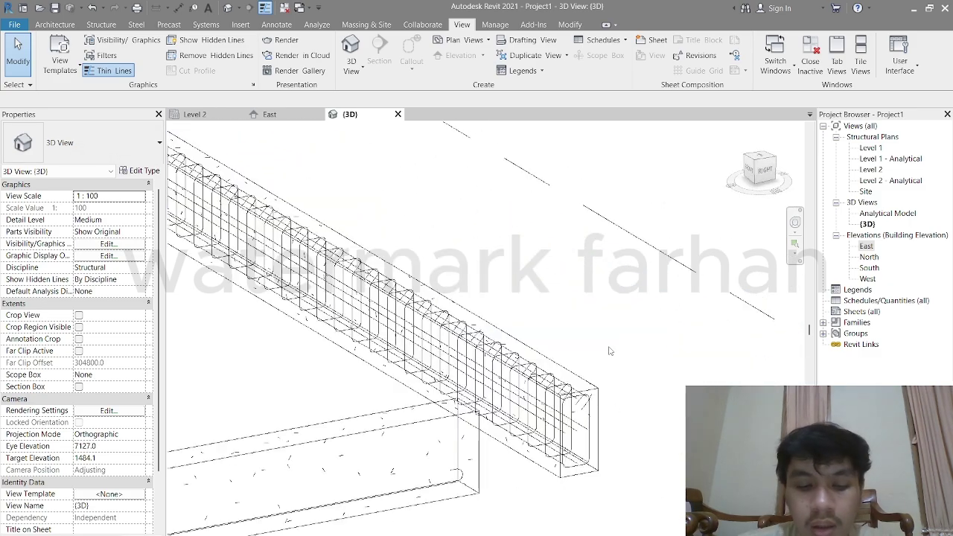
shift+middle_drag(608, 350, 677, 357)
Select the stirrup-reinforced beam with its bars and filter out Structural Framing (Other), keeping only Structural Rebar.
drag(695, 361, 615, 420)
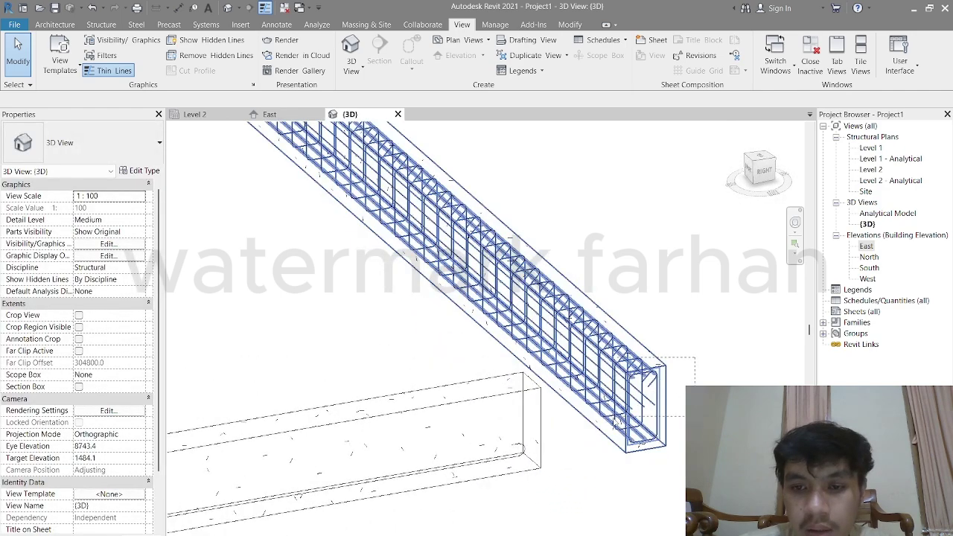
drag(608, 477, 606, 475)
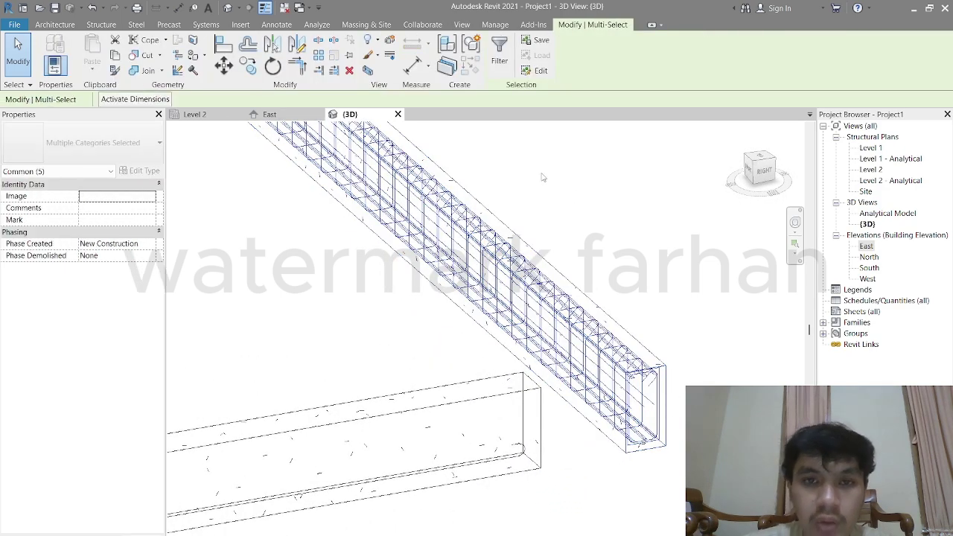
click(501, 60)
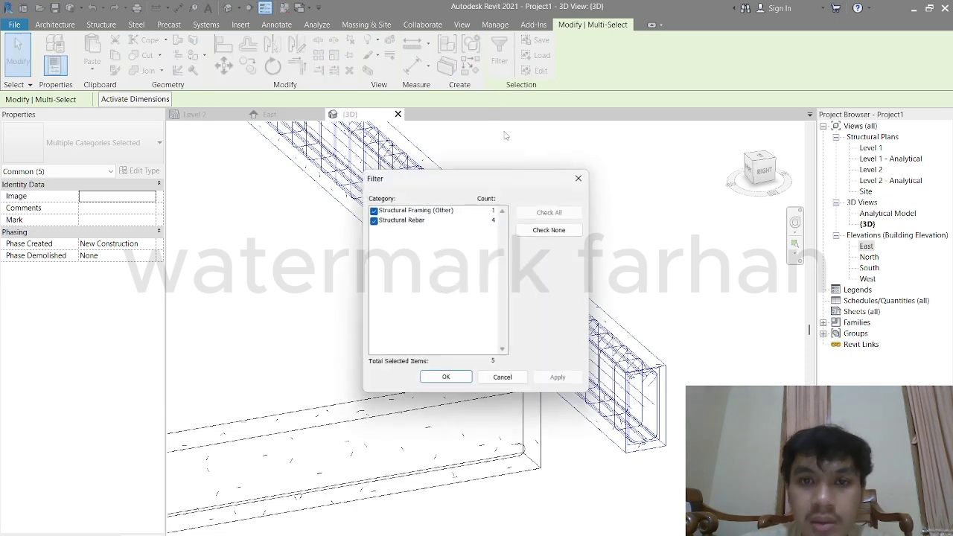
click(400, 211)
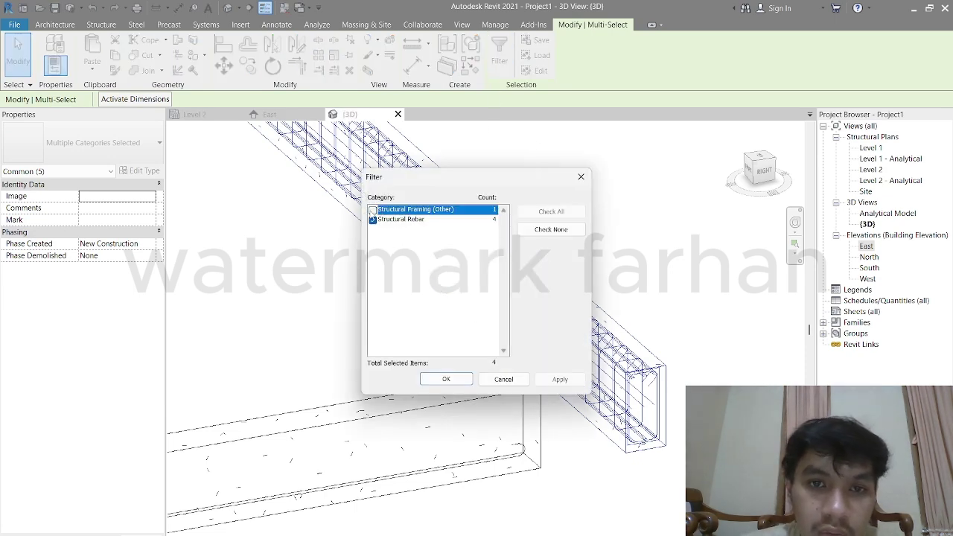
click(472, 379)
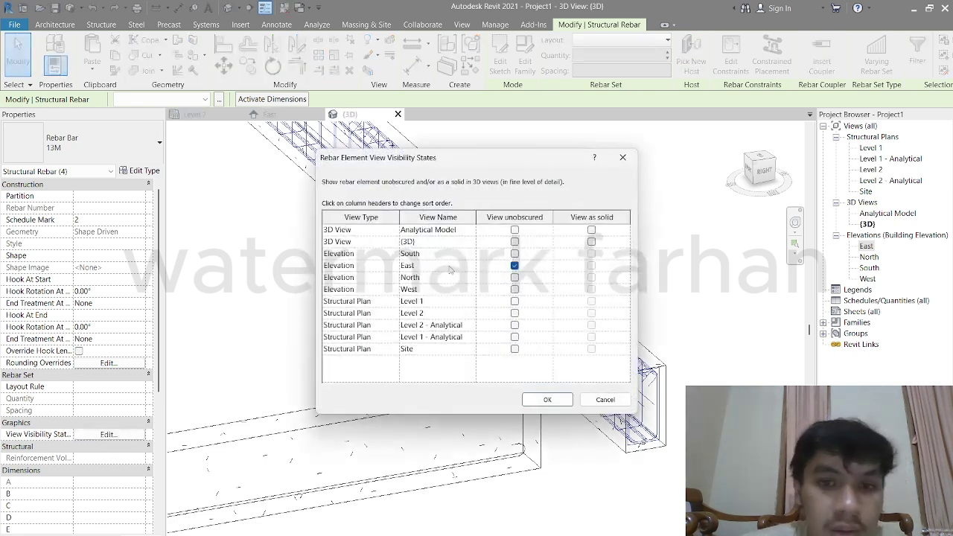
Enable View as solid in the {3D} view for the selected rebar and apply the visibility states.
click(591, 242)
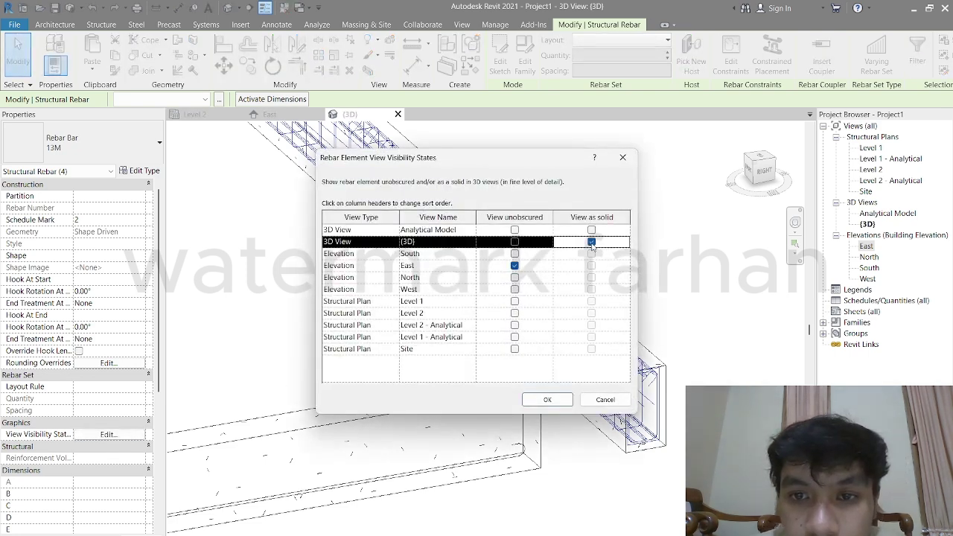
click(547, 401)
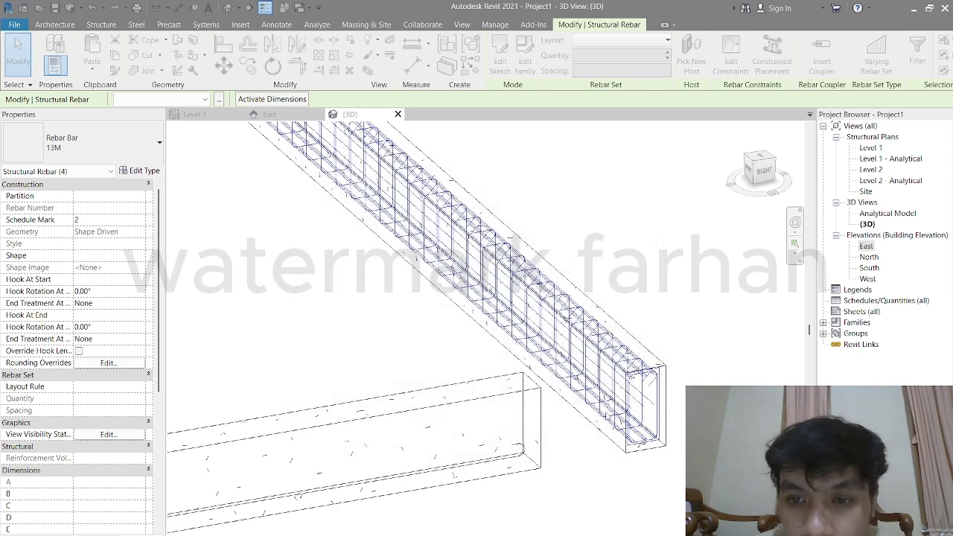
click(569, 477)
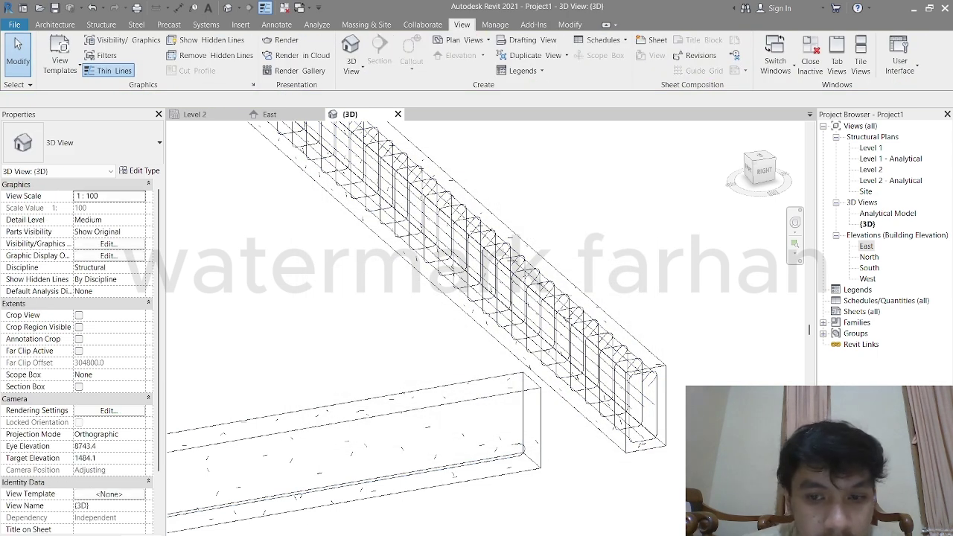
Switch the 3D view's visual style from Wireframe to Realistic and look over the two concrete beams.
click(232, 535)
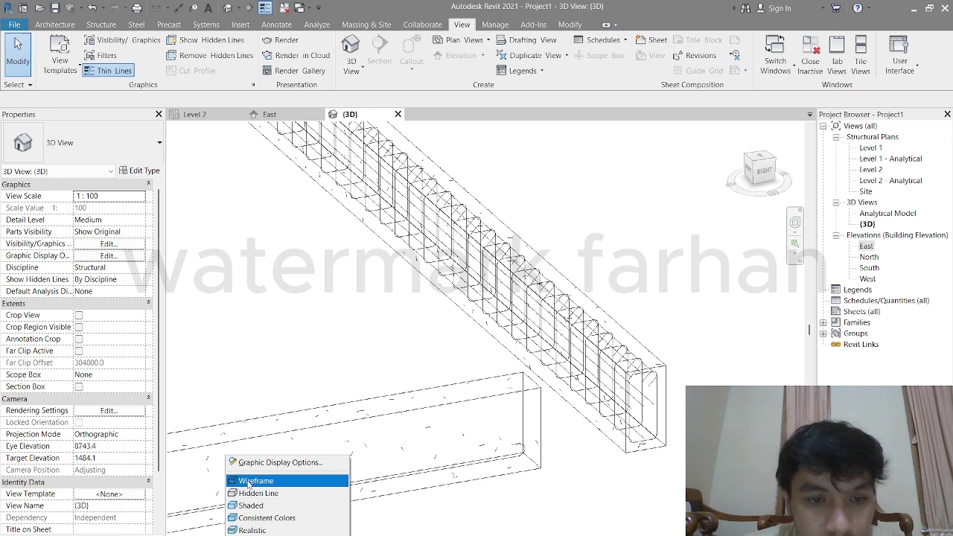
click(252, 530)
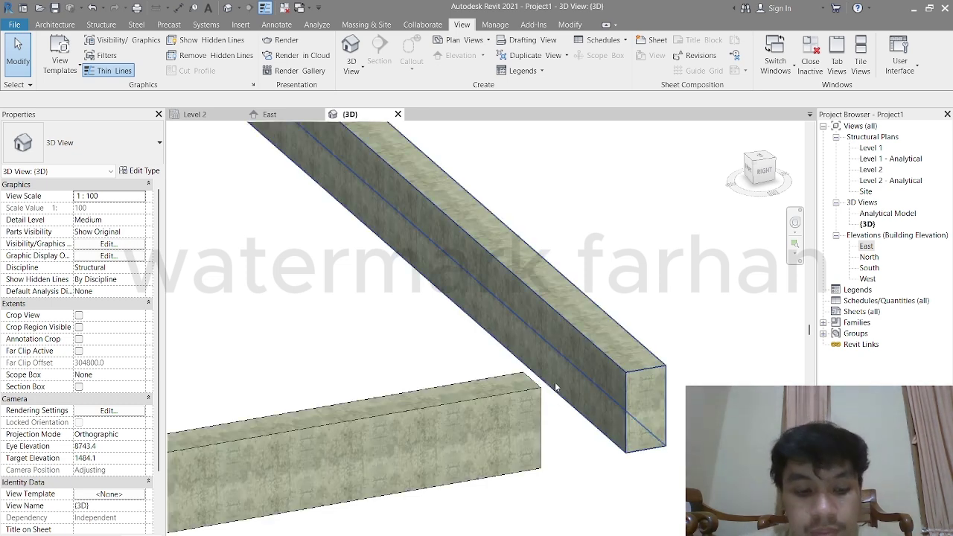
middle_drag(595, 431, 562, 374)
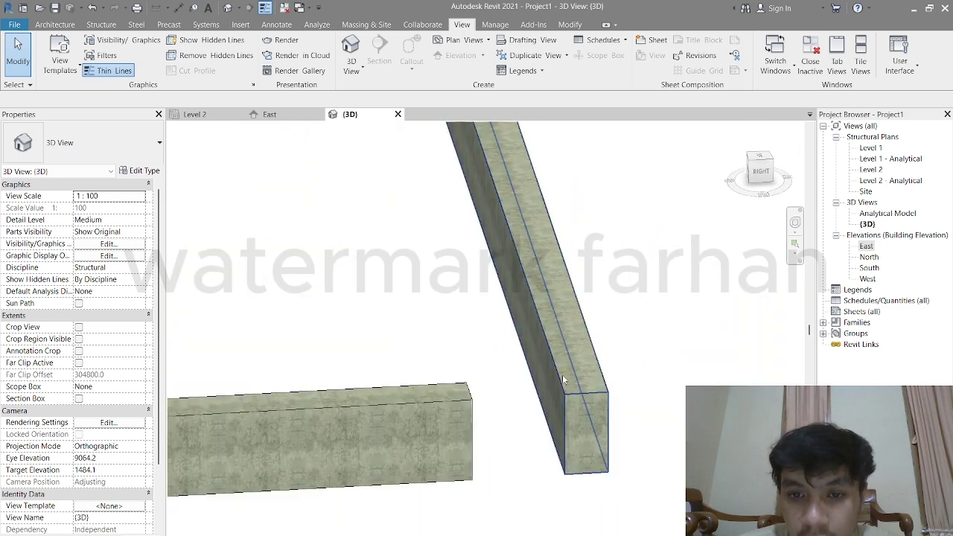
Try hiding the stirrup-reinforced concrete beam element in the {3D} view, and undo the hiding.
click(604, 396)
right_click(605, 394)
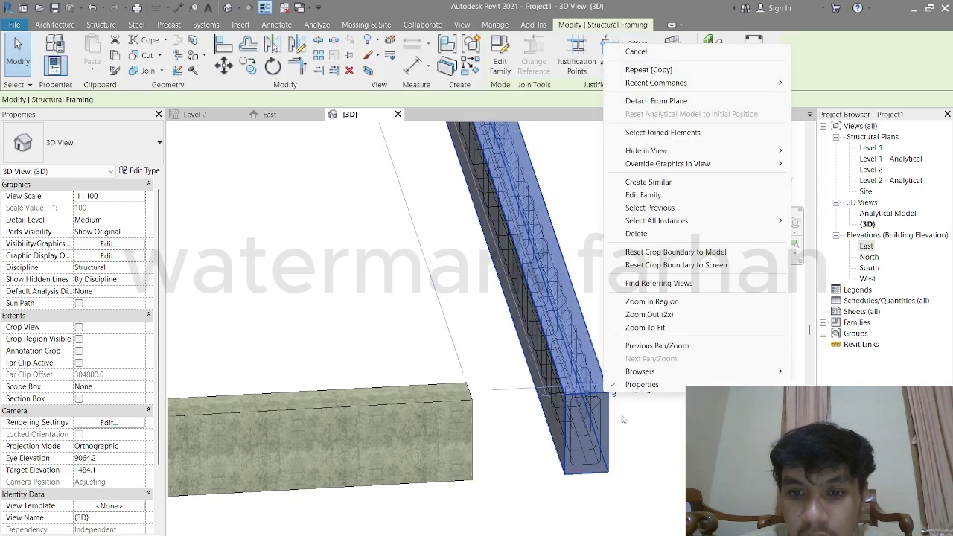
click(601, 440)
scroll(604, 435, up, 3)
click(613, 427)
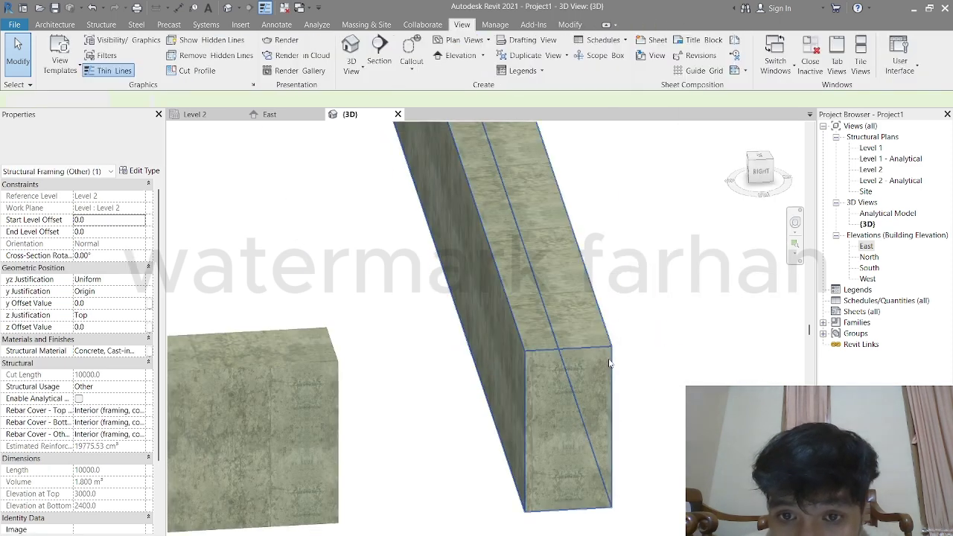
right_click(610, 358)
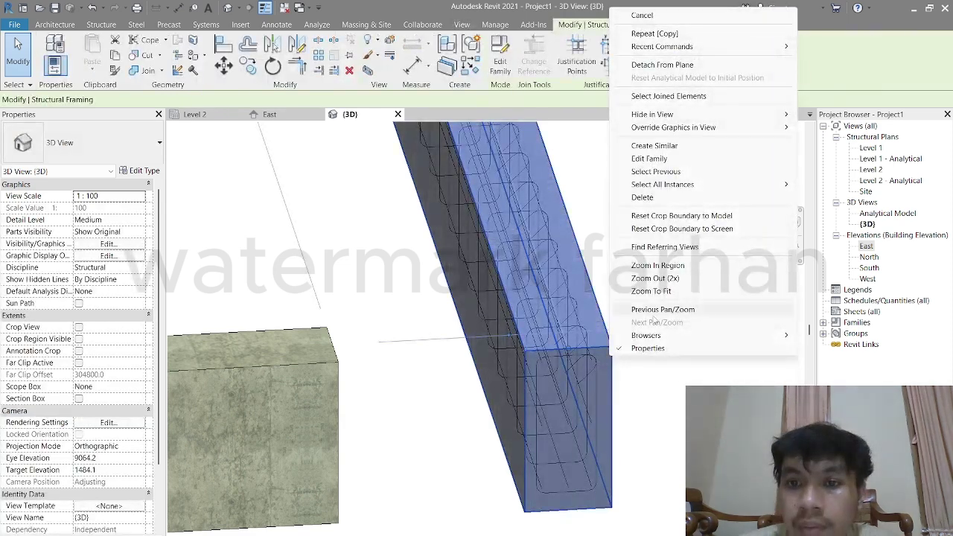
click(608, 353)
right_click(611, 351)
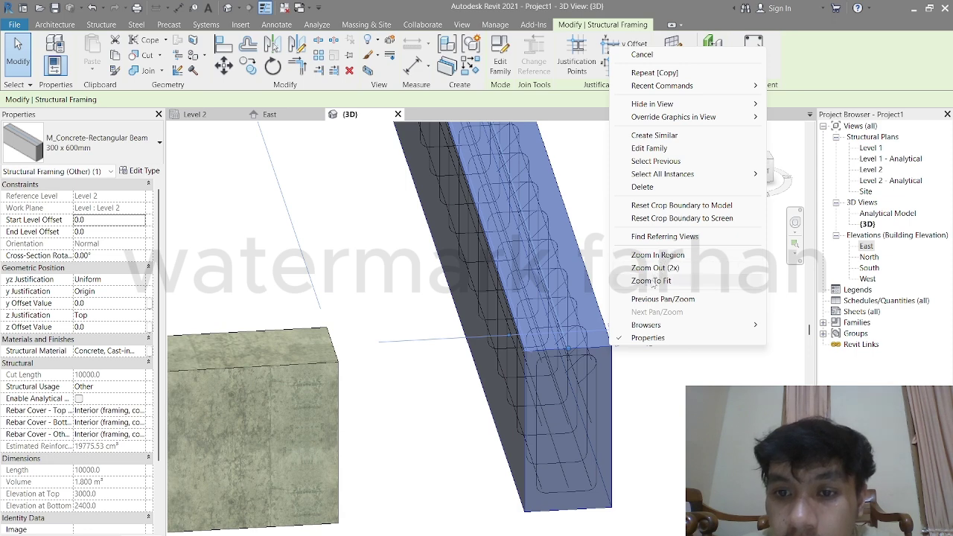
mouse_move(647, 327)
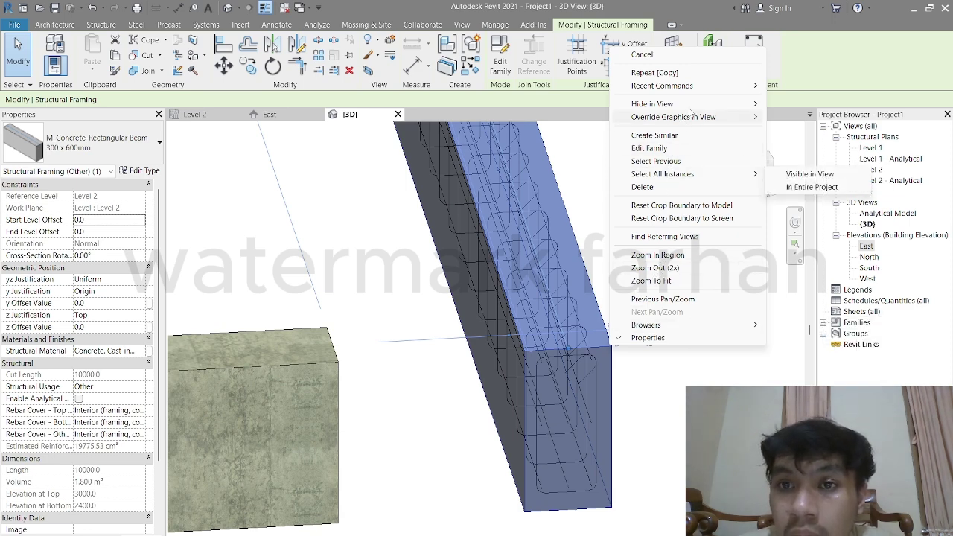
mouse_move(692, 105)
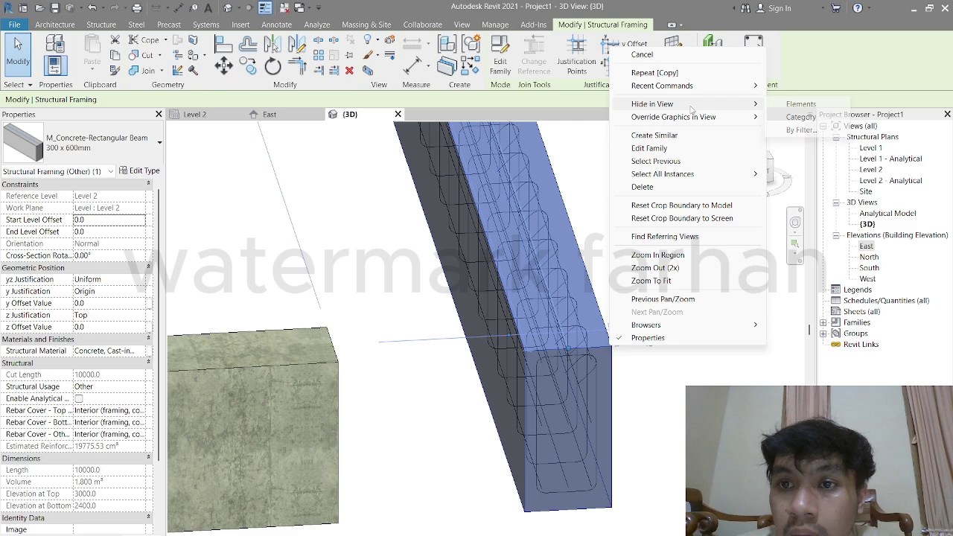
click(830, 106)
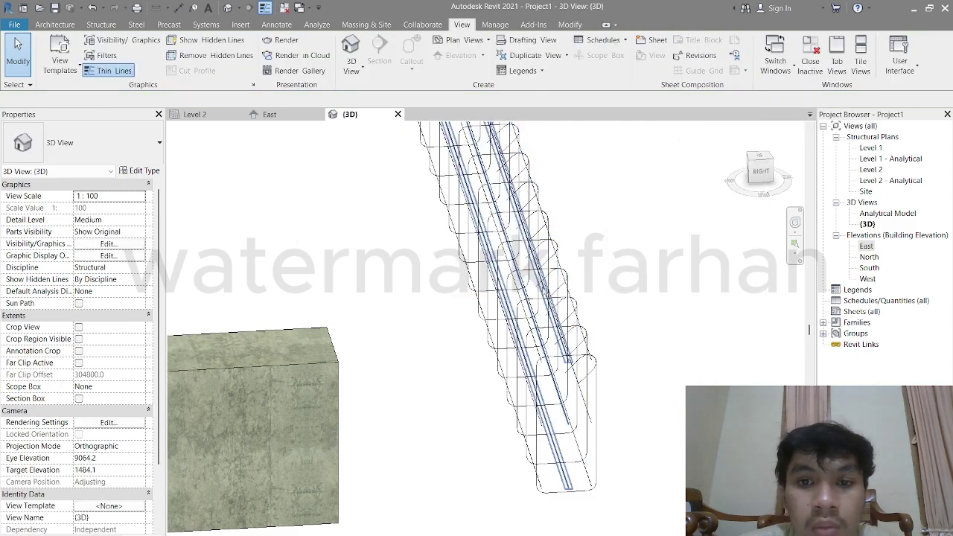
key(ctrl+z)
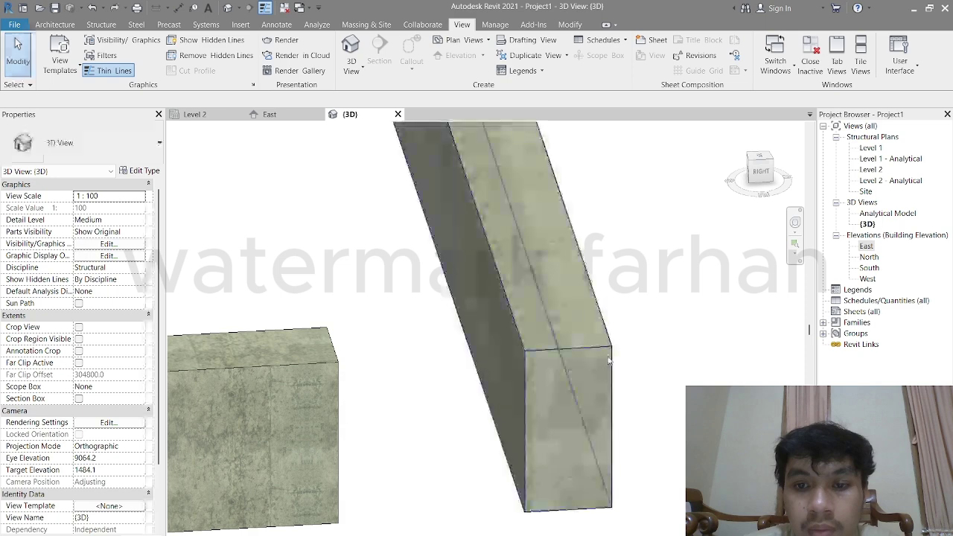
Override the stirrup-reinforced beam's graphics by element with a surface transparency of 30.
click(608, 348)
right_click(608, 348)
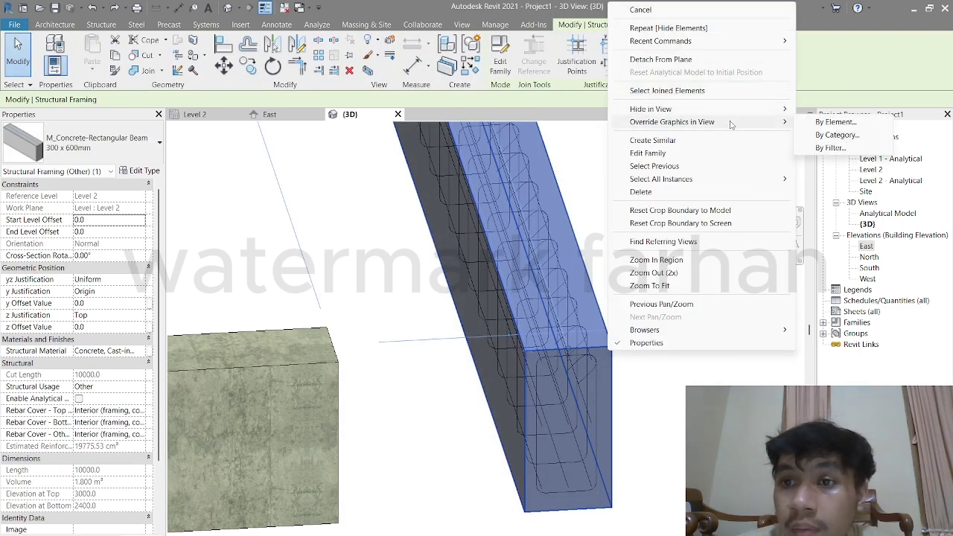
key(Escape)
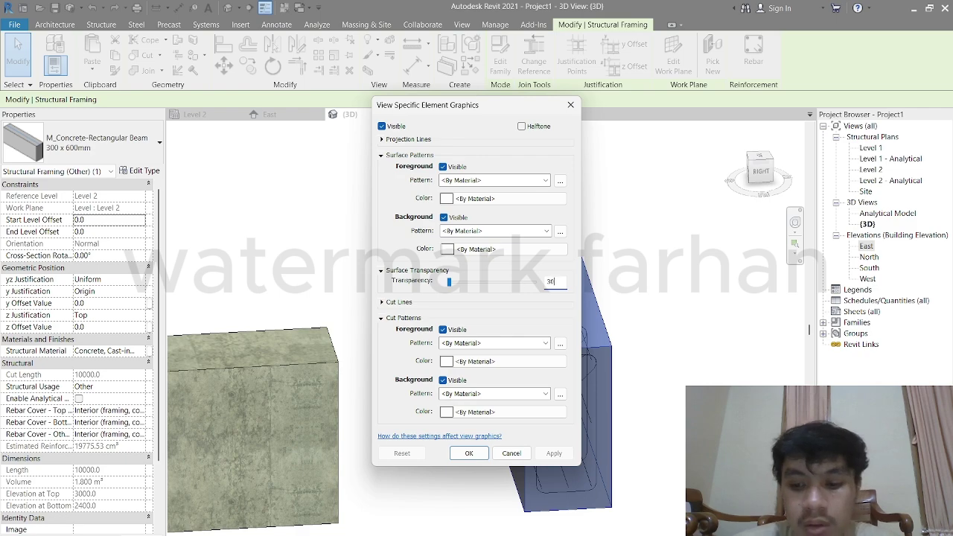
key(Return)
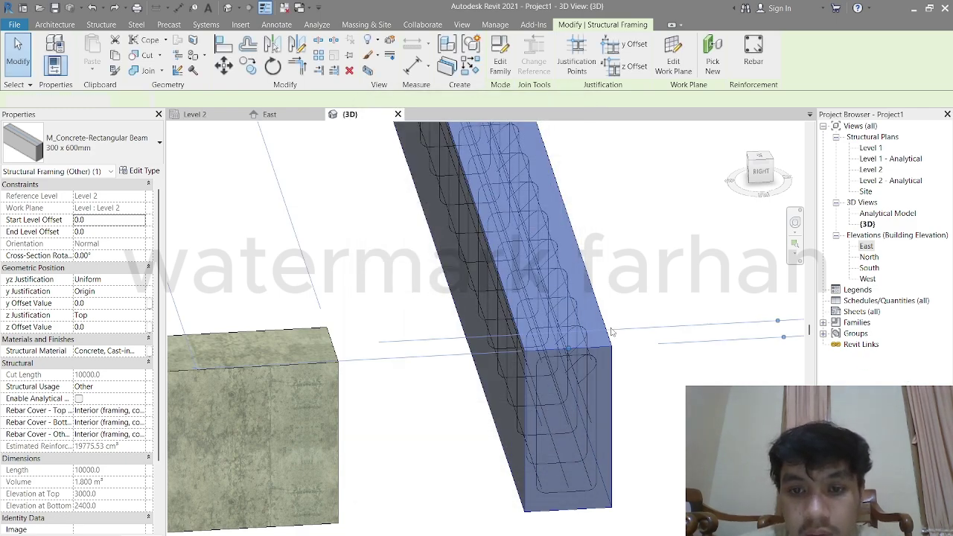
click(612, 332)
Override the stirrup-reinforced beam's graphics by element in the {3D} view, setting its surface transparency to 40.
shift+middle_drag(525, 408, 575, 376)
middle_drag(572, 336, 267, 360)
scroll(269, 359, down, 2)
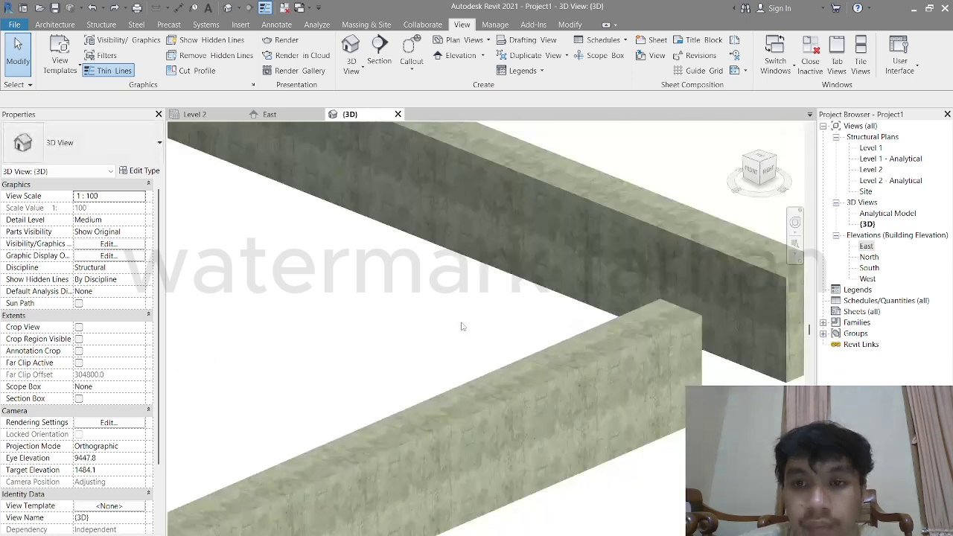
scroll(461, 326, down, 2)
middle_drag(601, 333, 454, 339)
right_click(526, 292)
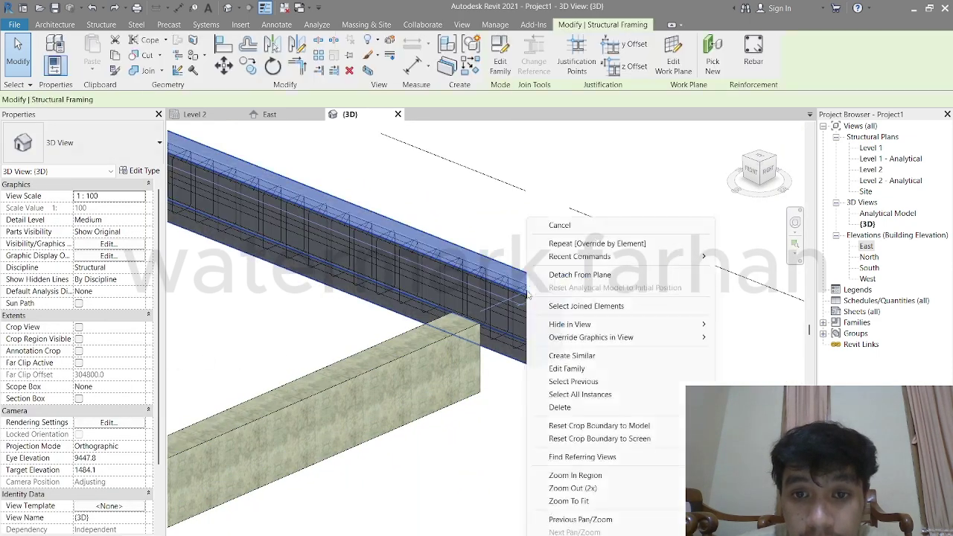
mouse_move(610, 337)
click(737, 337)
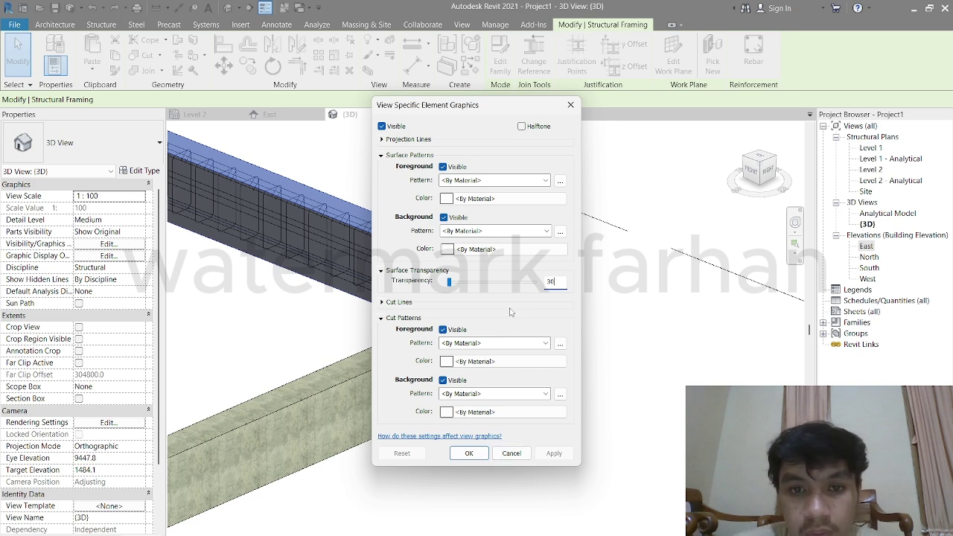
drag(449, 282, 467, 283)
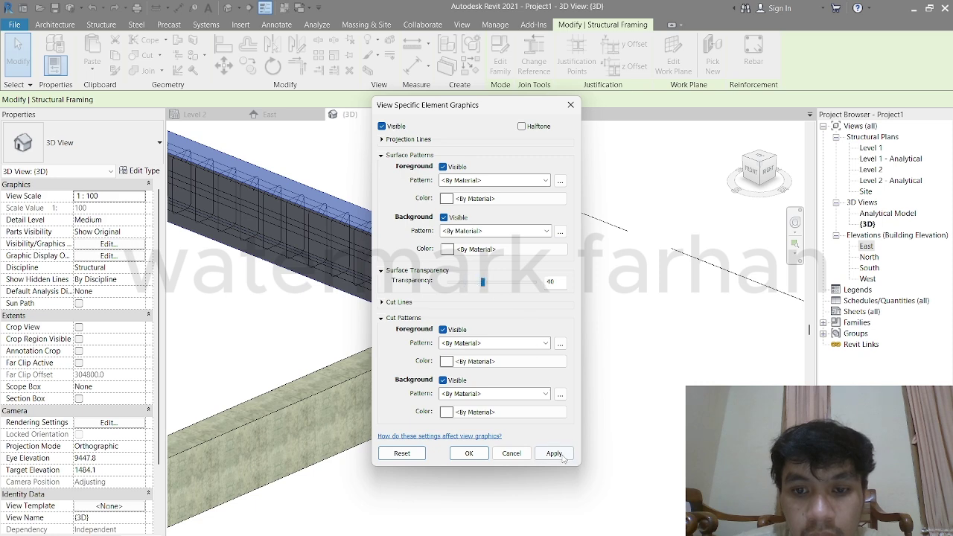
click(469, 453)
scroll(484, 313, up, 5)
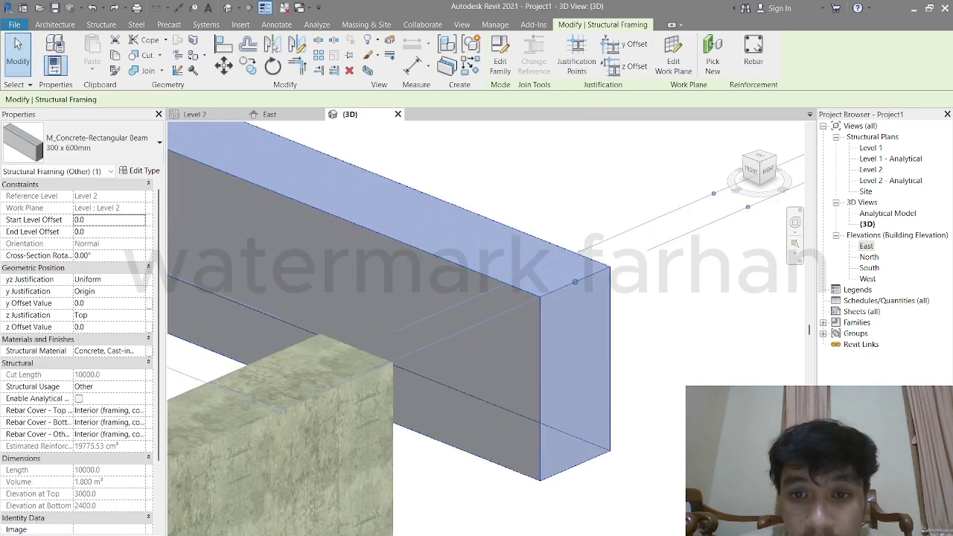
scroll(683, 414, down, 1)
click(683, 422)
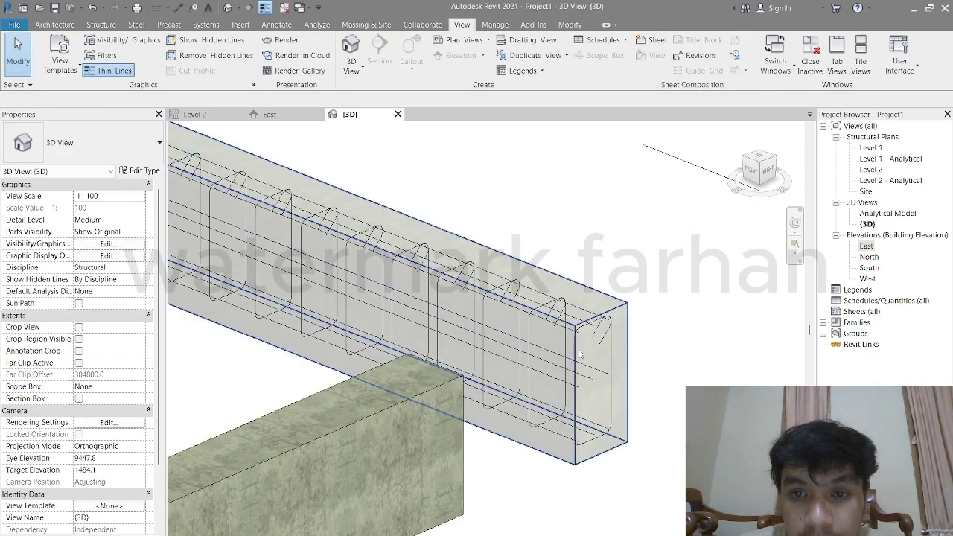
Select the transparent beam together with its bars and filter out Structural Framing (Other), keeping only Structural Rebar.
drag(685, 311, 562, 367)
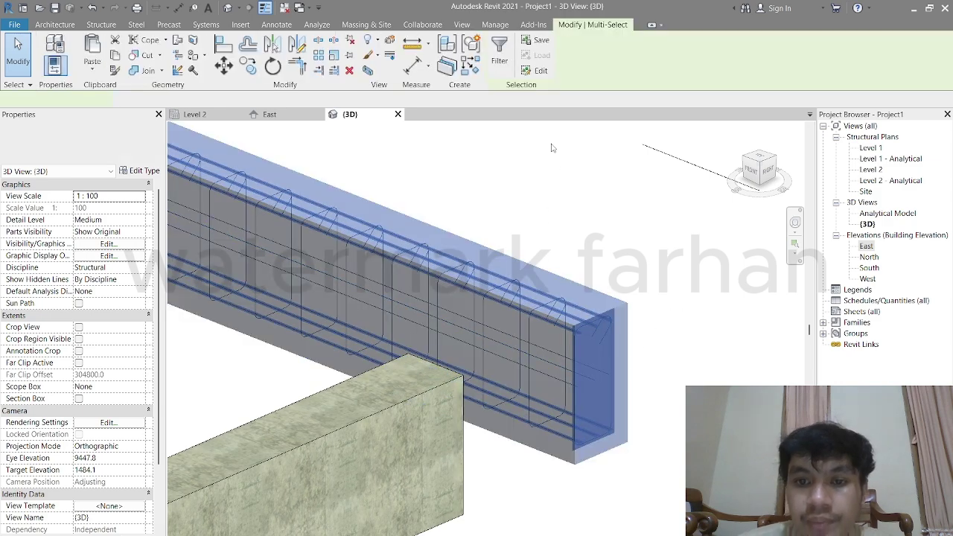
click(499, 52)
click(573, 180)
drag(709, 209, 566, 498)
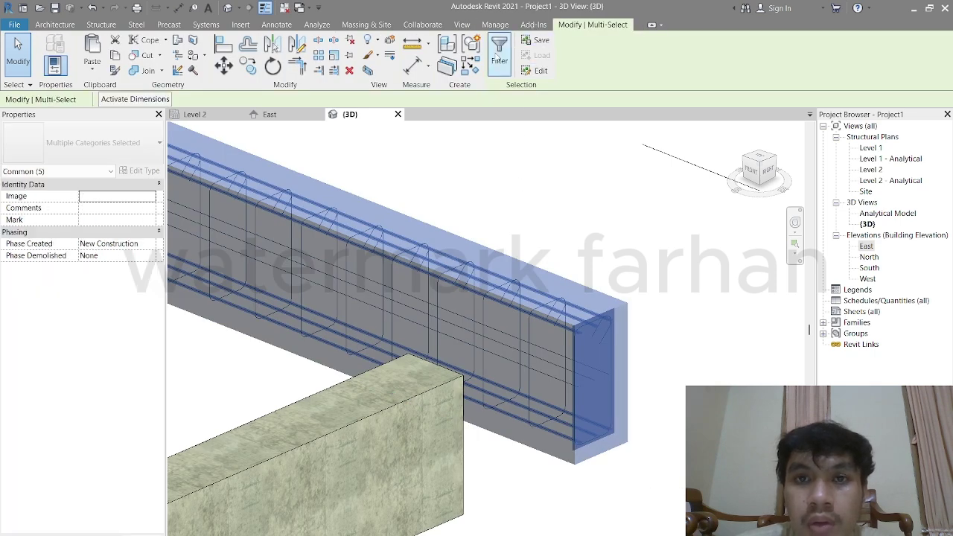
click(381, 212)
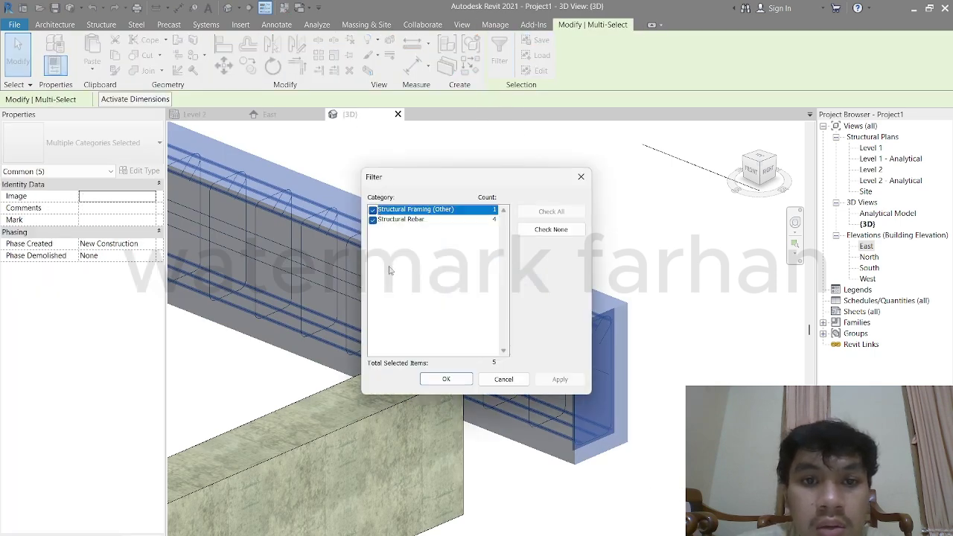
click(444, 381)
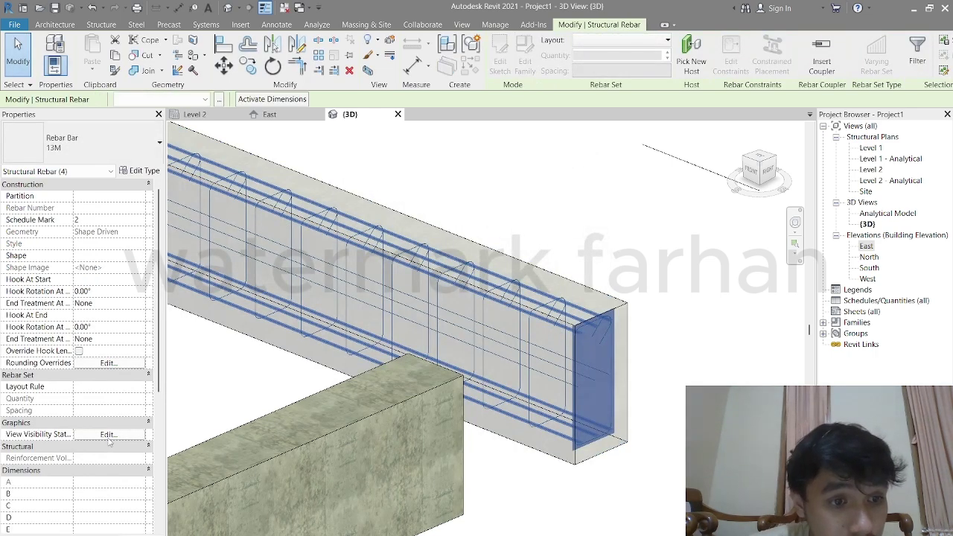
Enable View unobscured in the {3D} view for the selected rebar, apply the visibility states and clear the selection.
click(107, 433)
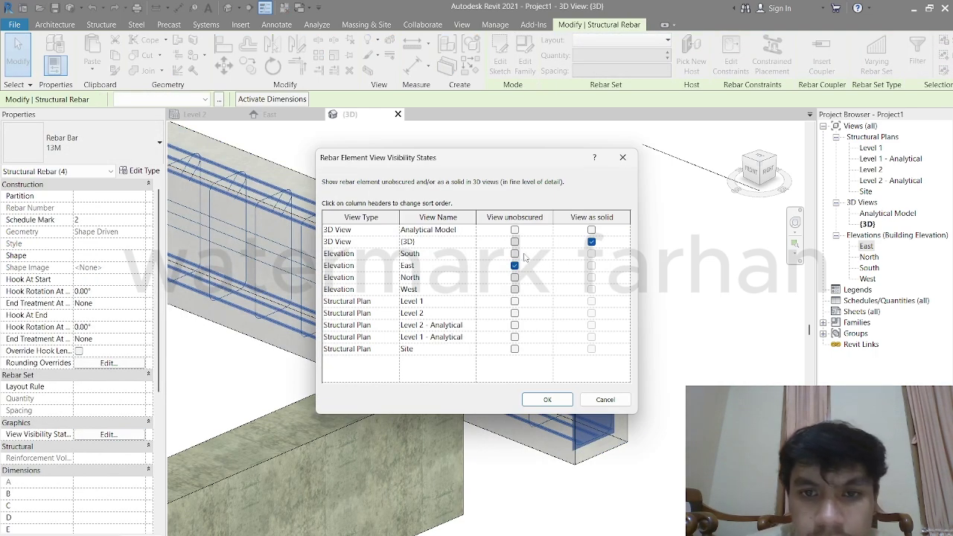
click(515, 242)
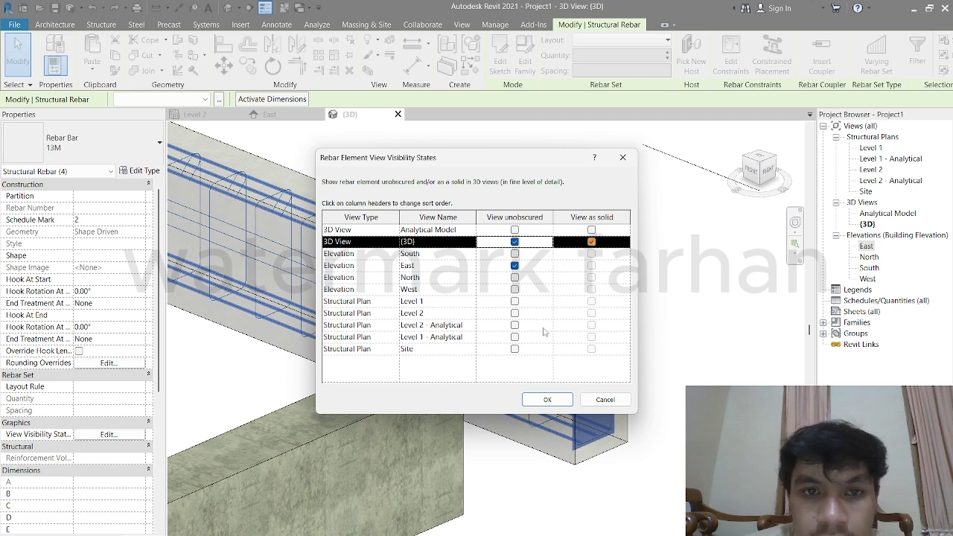
click(547, 399)
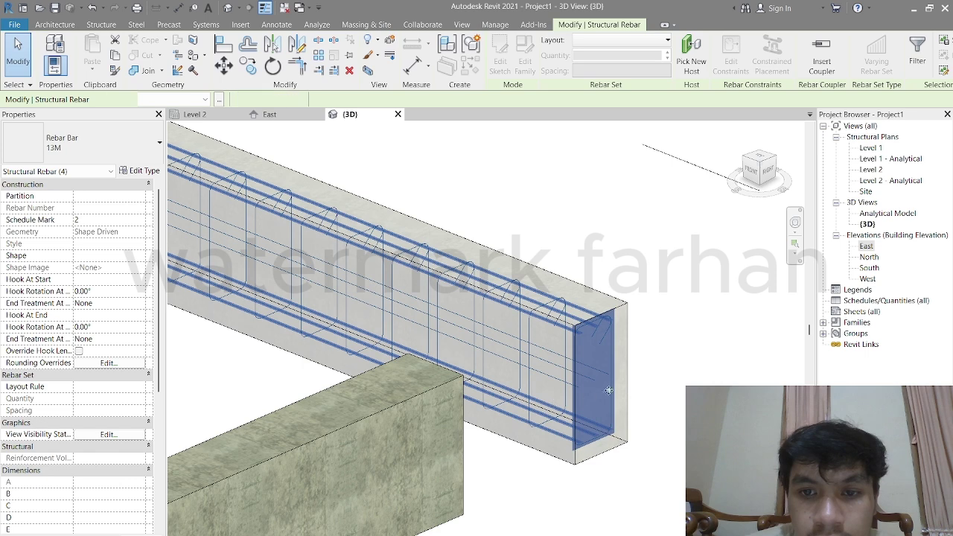
click(654, 368)
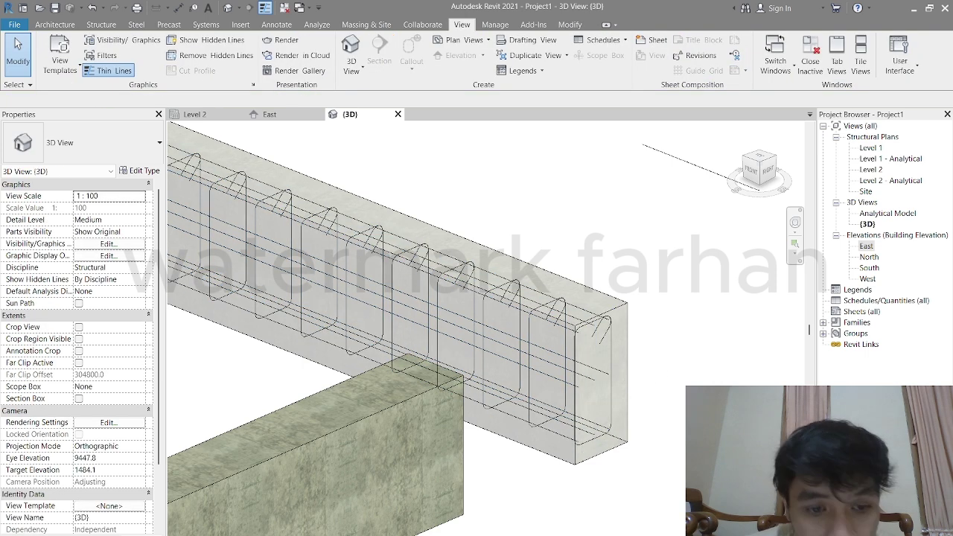
Switch the 3D view's visual style to Consistent Colors and back to Realistic.
click(227, 535)
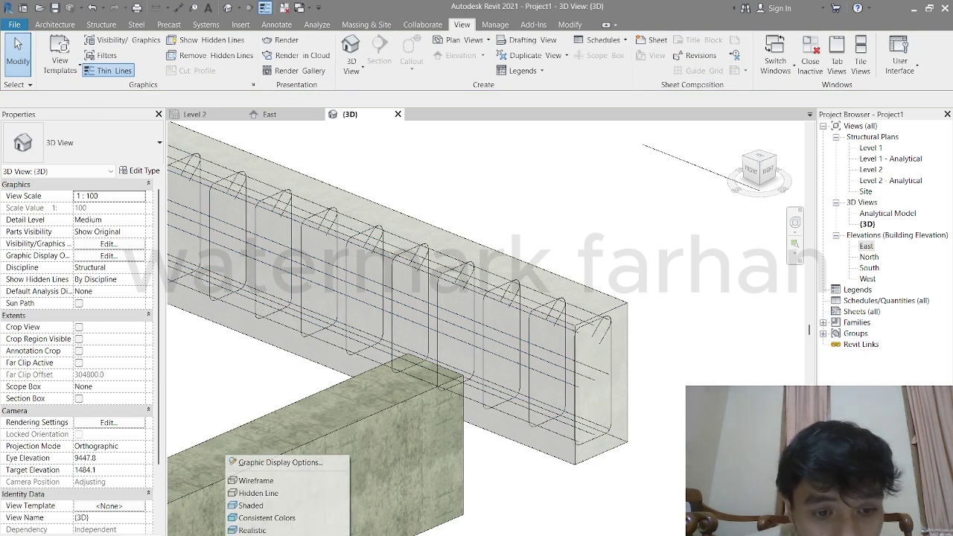
click(253, 517)
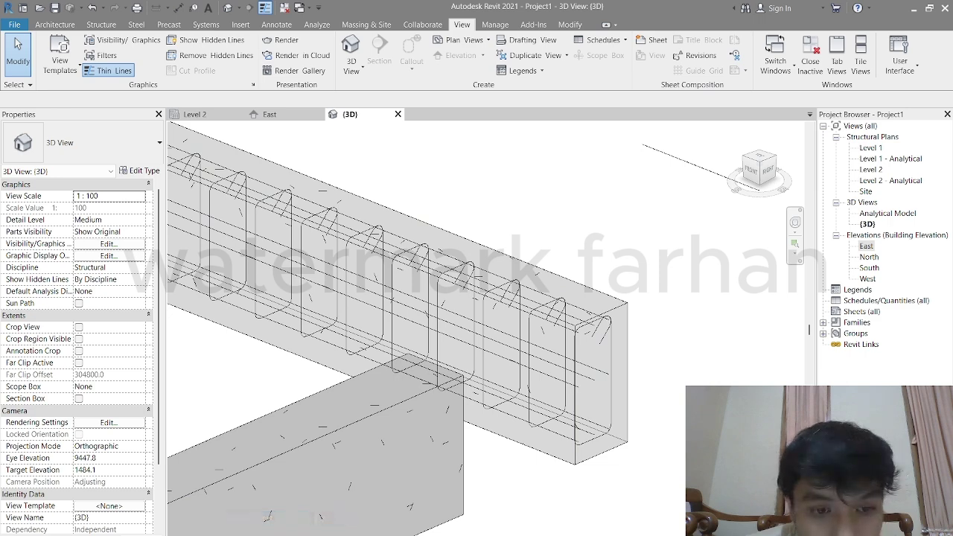
click(227, 535)
click(257, 525)
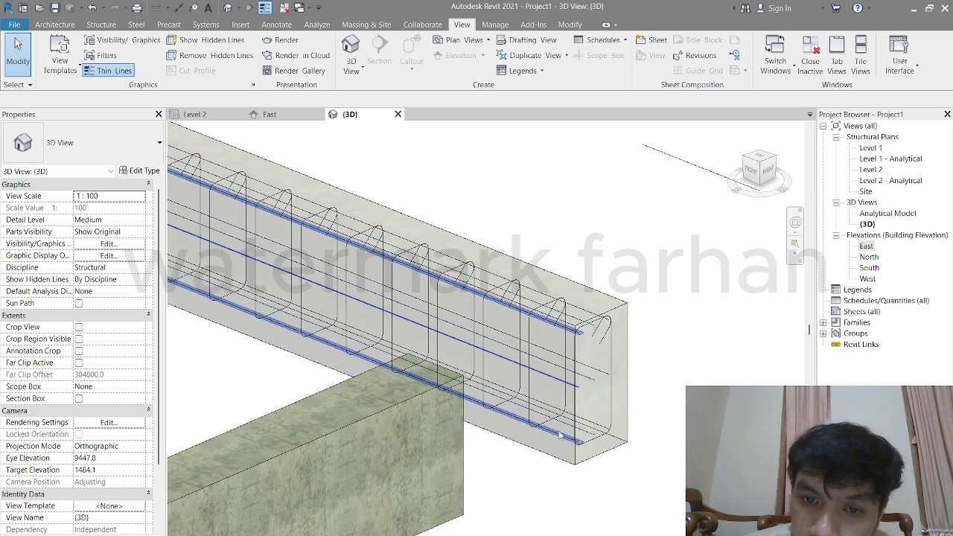
Set the {3D} view's detail level to Fine so the beam's rebar is drawn as solids.
scroll(541, 439, up, 5)
scroll(599, 467, down, 5)
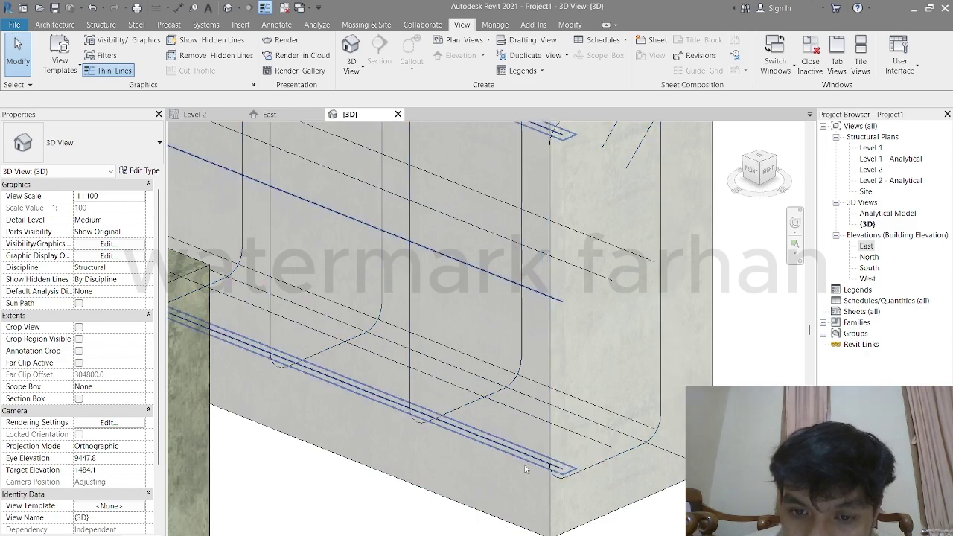
middle_drag(641, 392, 577, 393)
drag(652, 191, 542, 456)
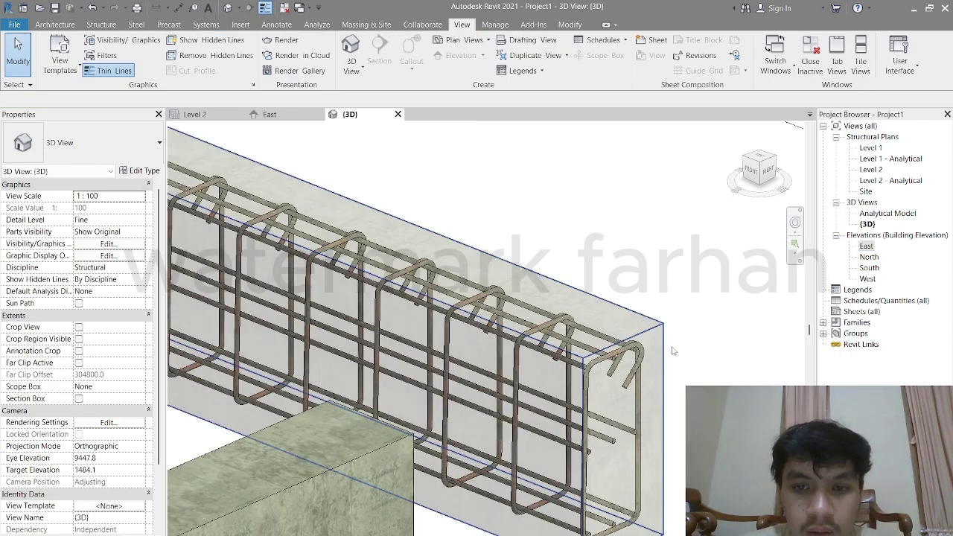
Examine the solid stirrups, hooks and longitudinal bars at the transparent beam's end from near and far.
middle_drag(687, 409, 672, 415)
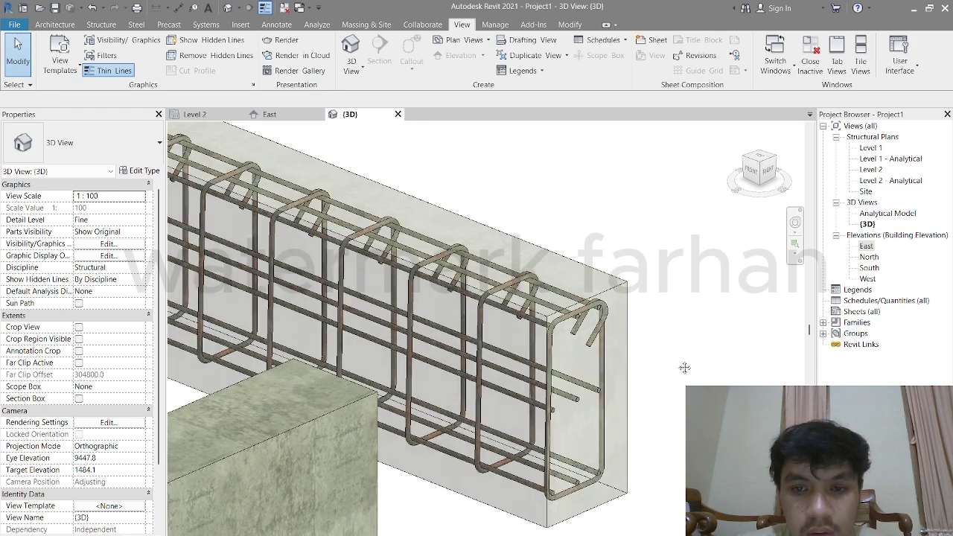
middle_drag(686, 367, 630, 374)
scroll(623, 357, down, 3)
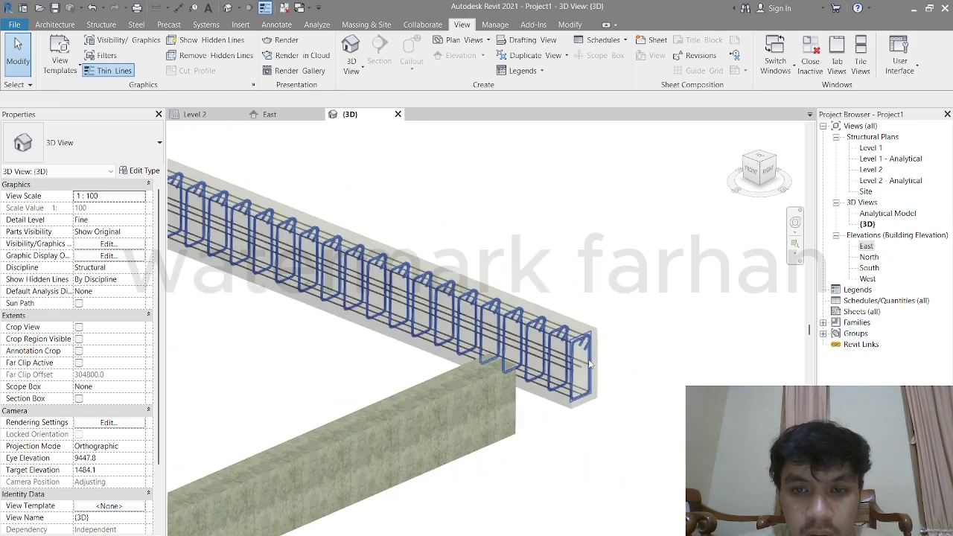
scroll(588, 359, up, 3)
scroll(544, 332, up, 4)
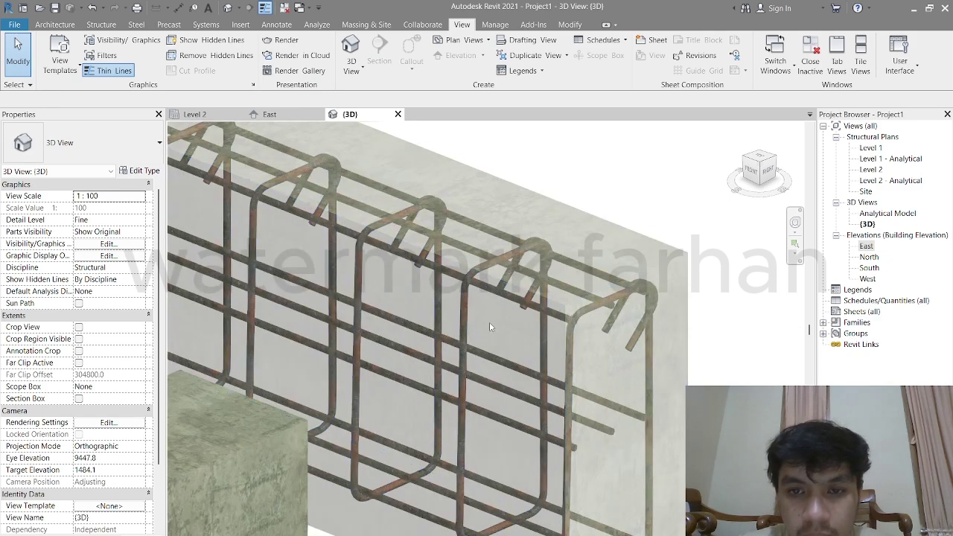
scroll(613, 346, up, 4)
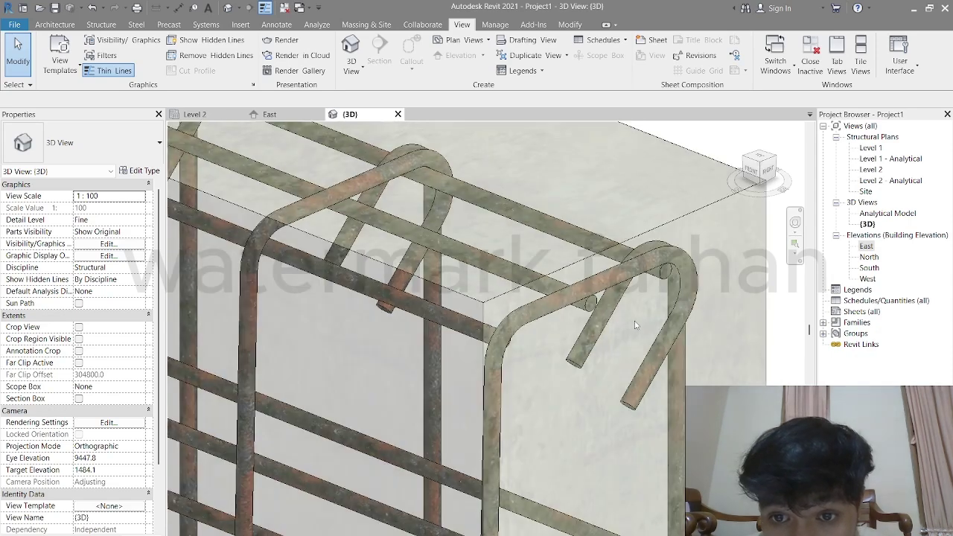
scroll(668, 427, down, 6)
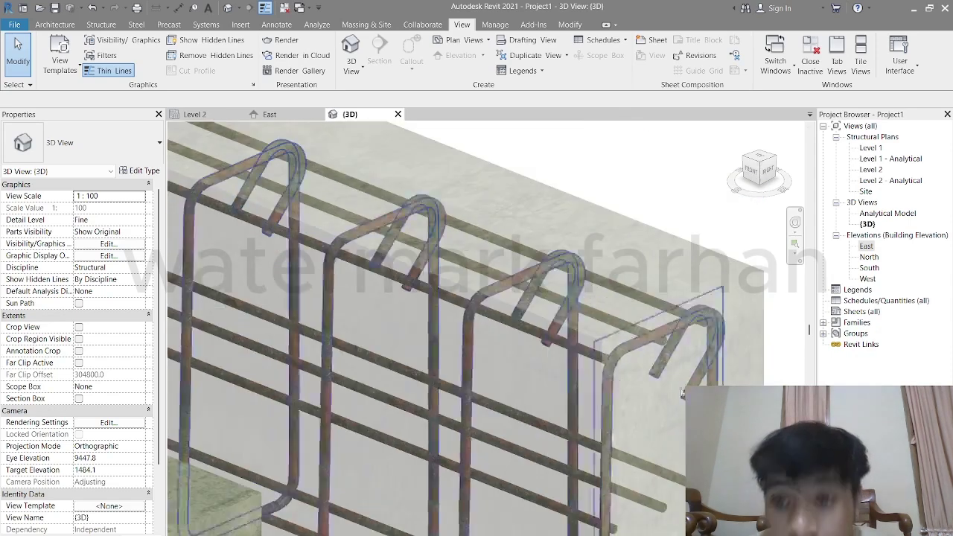
Filter the transparent beam's selection to Structural Rebar only and apply a 20 mm Bar Diameter to the 13M type.
scroll(669, 426, down, 3)
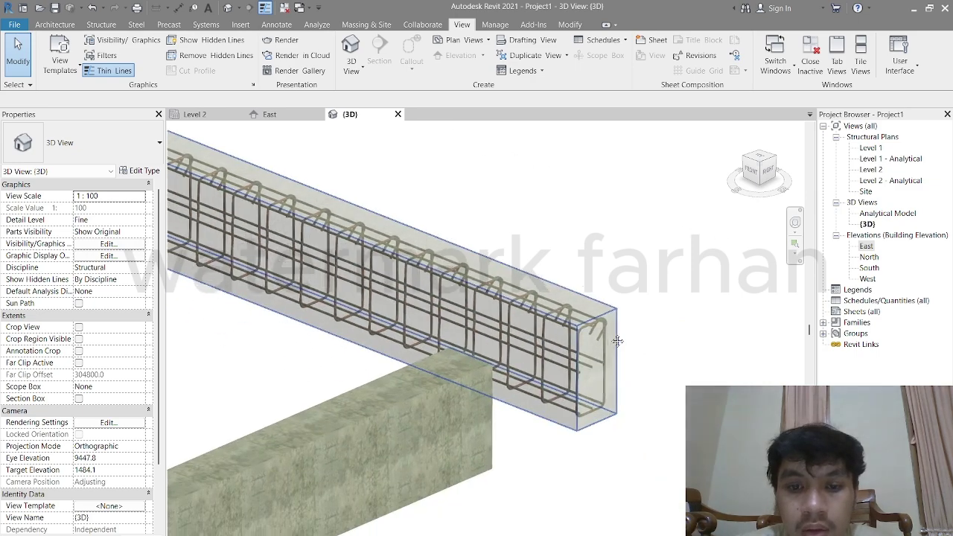
drag(673, 452, 567, 269)
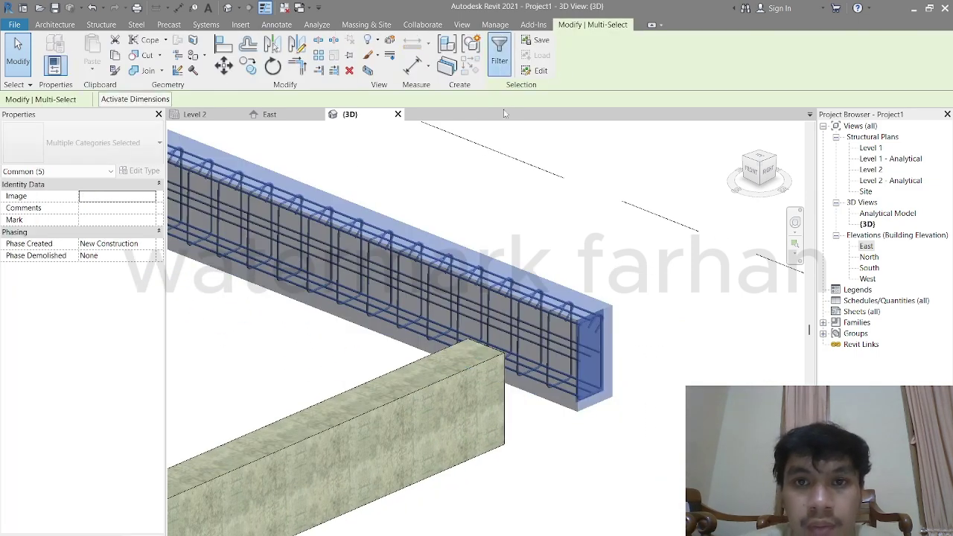
click(500, 52)
click(372, 211)
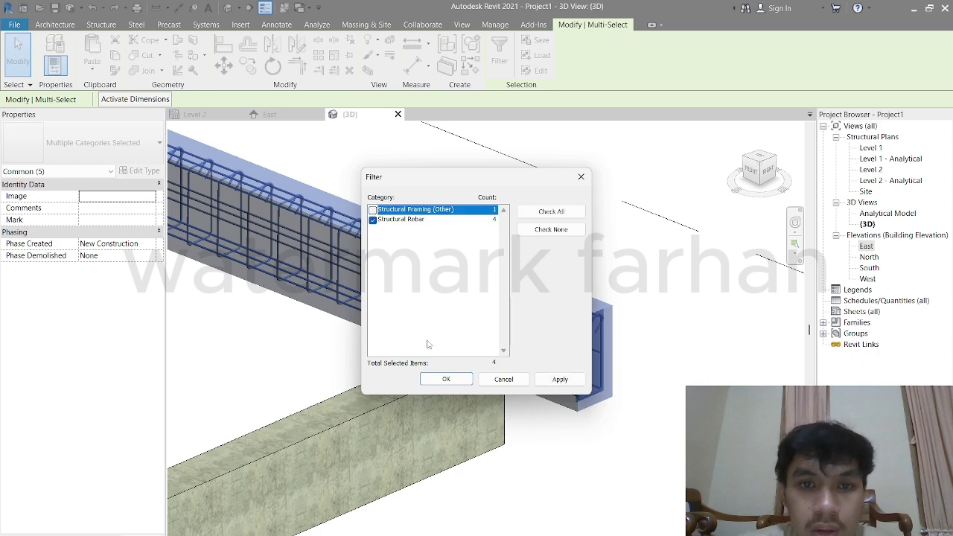
click(436, 378)
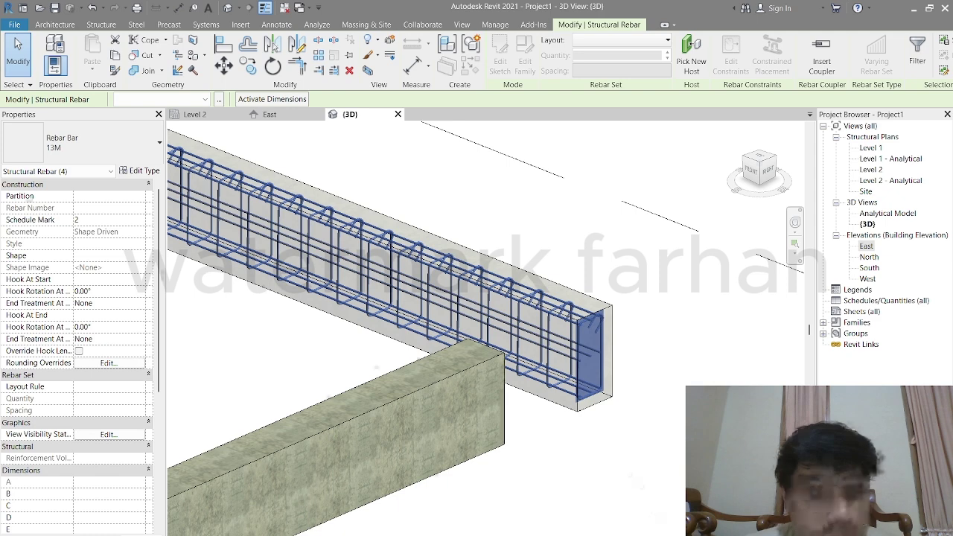
click(140, 170)
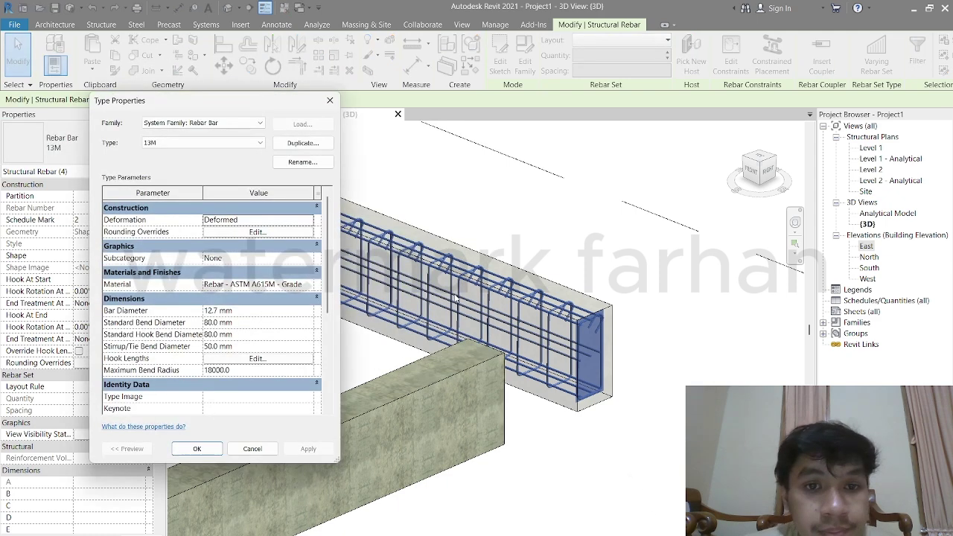
click(214, 310)
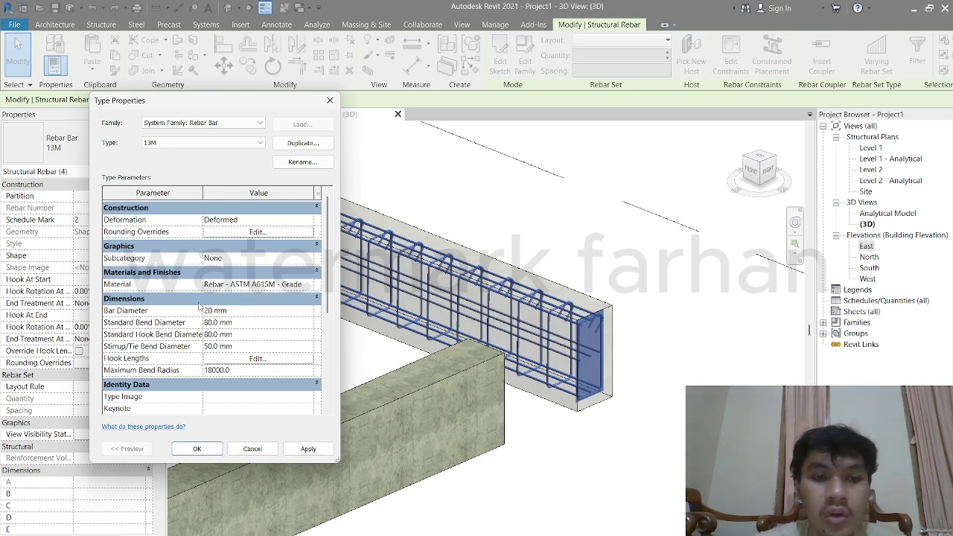
key(Return)
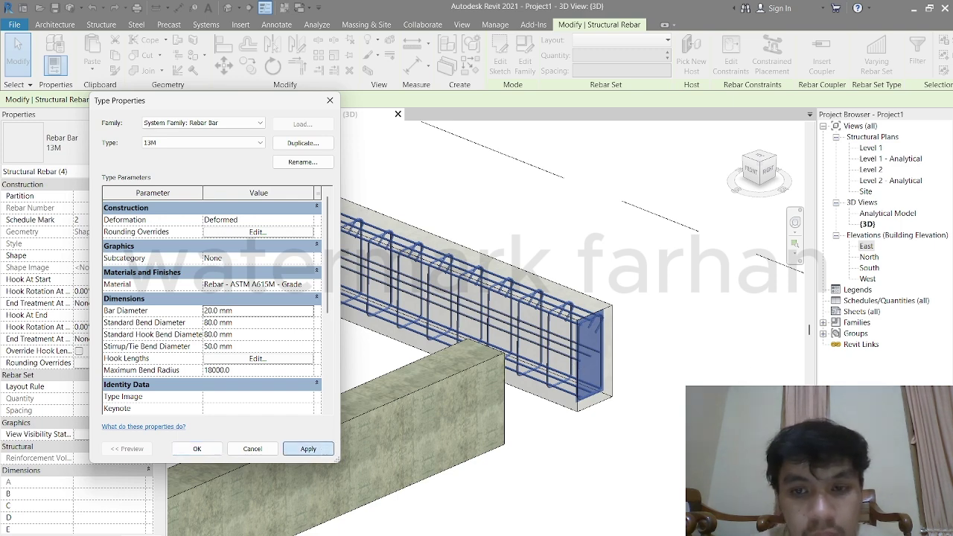
click(308, 448)
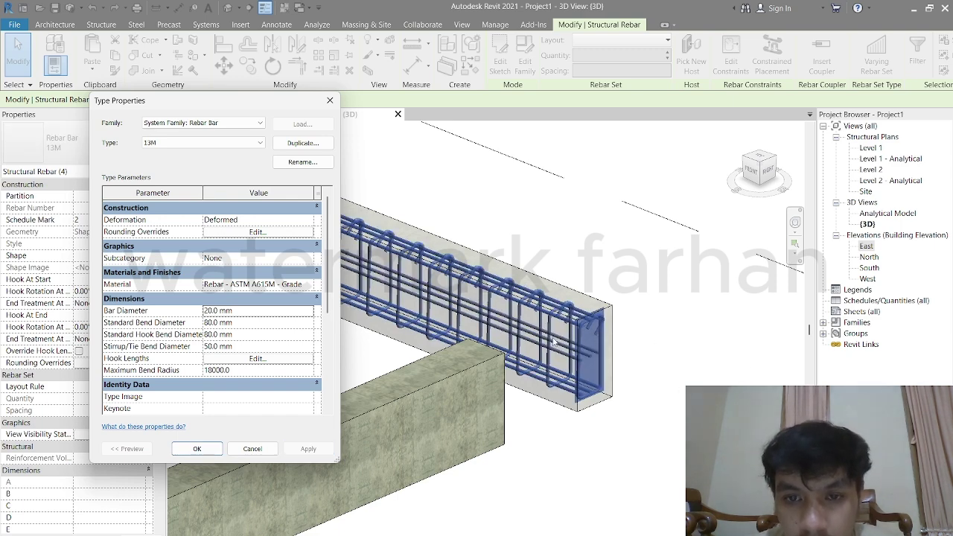
Restore the 13M rebar type's Bar Diameter to 12.7 mm, apply it and clear the selection.
click(215, 311)
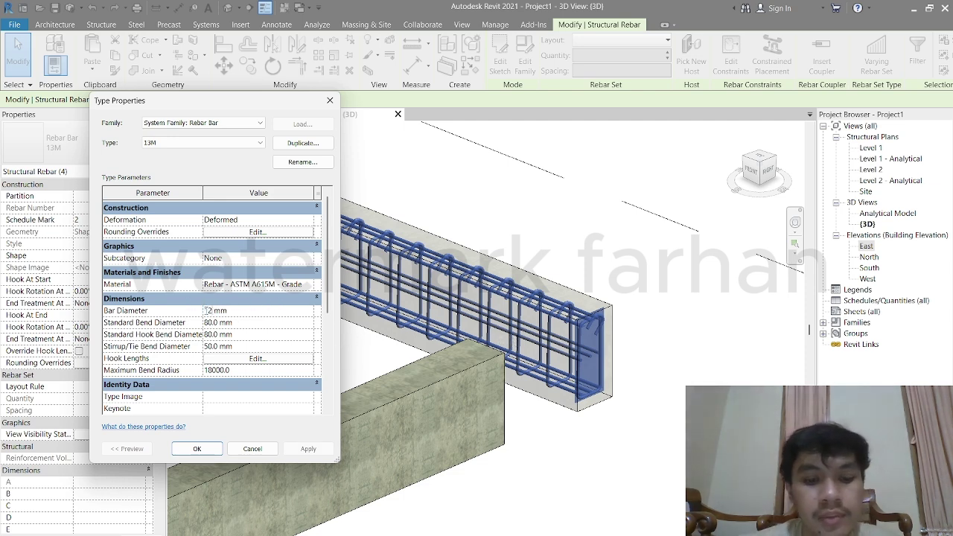
key(Return)
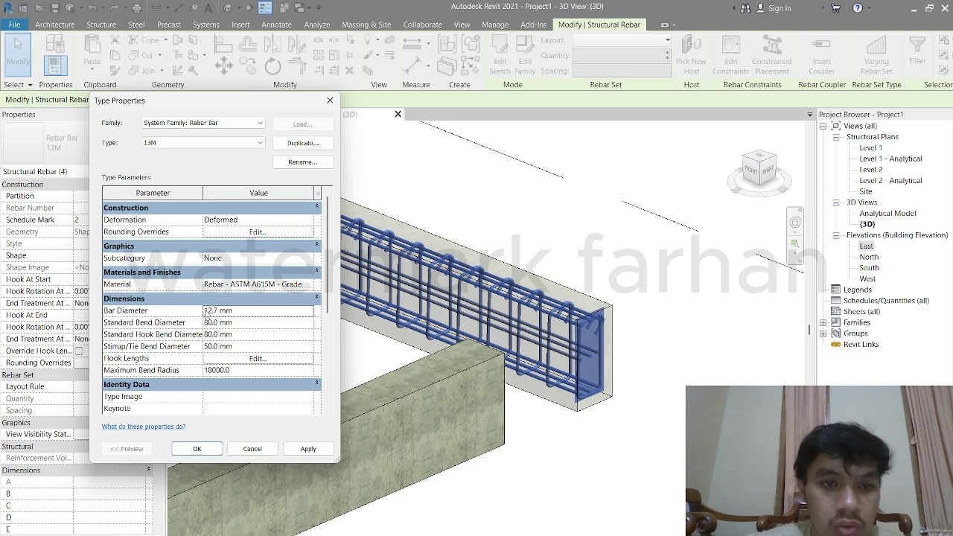
click(313, 450)
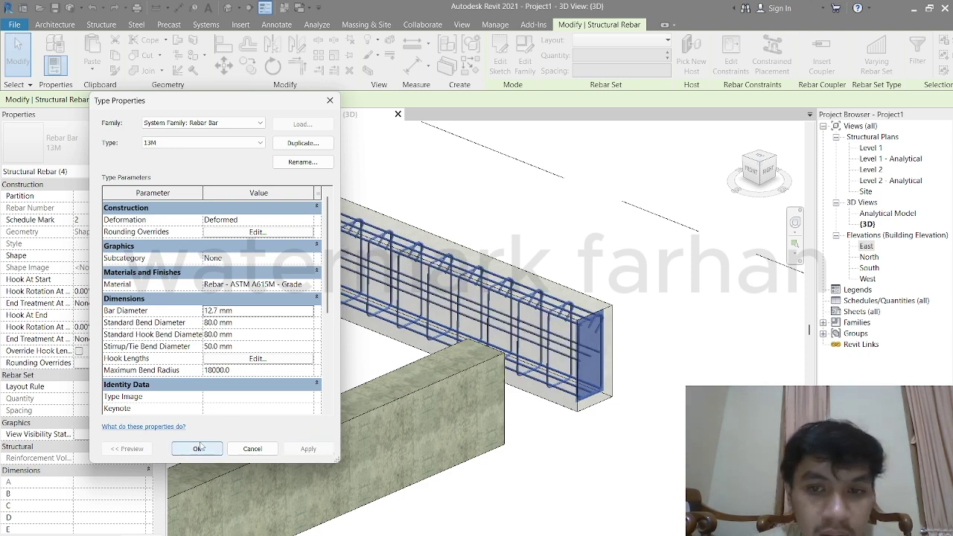
key(Return)
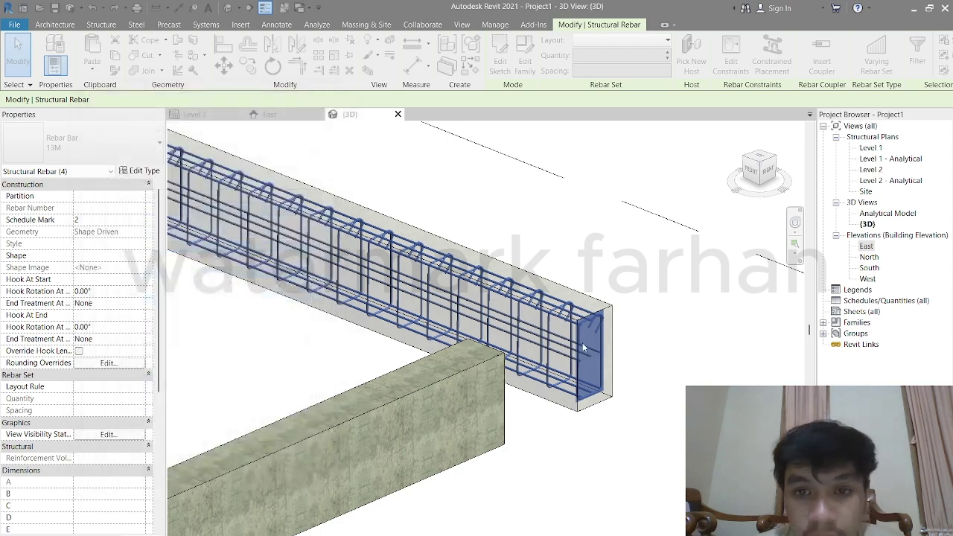
key(Escape)
Try a 20 mm Stirrup/Tie Bend Diameter on the 13M type of the beam's stirrups.
scroll(585, 341, up, 3)
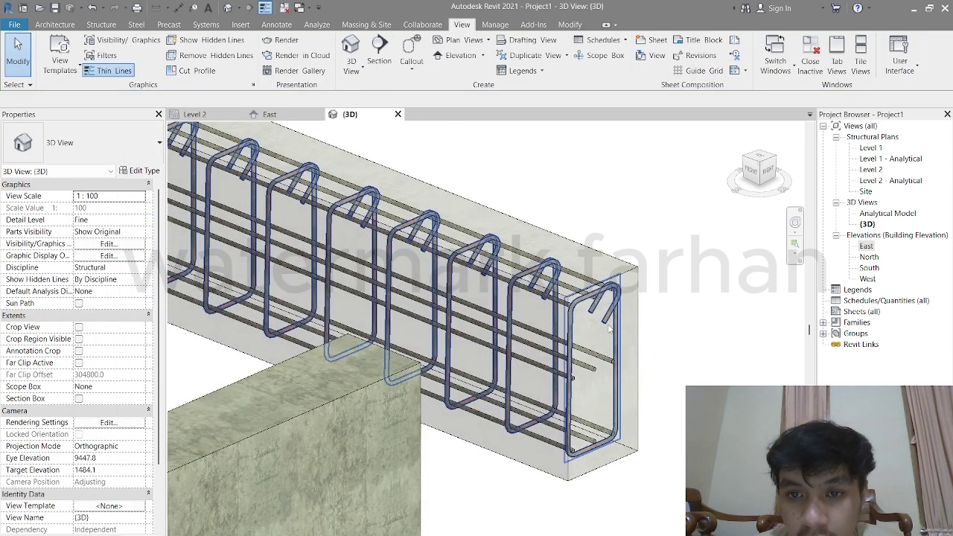
click(608, 328)
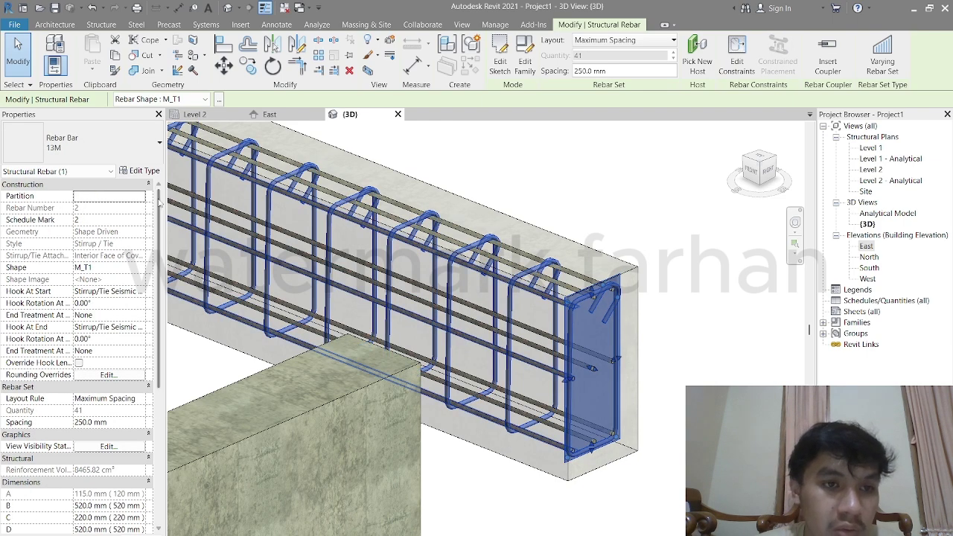
click(146, 172)
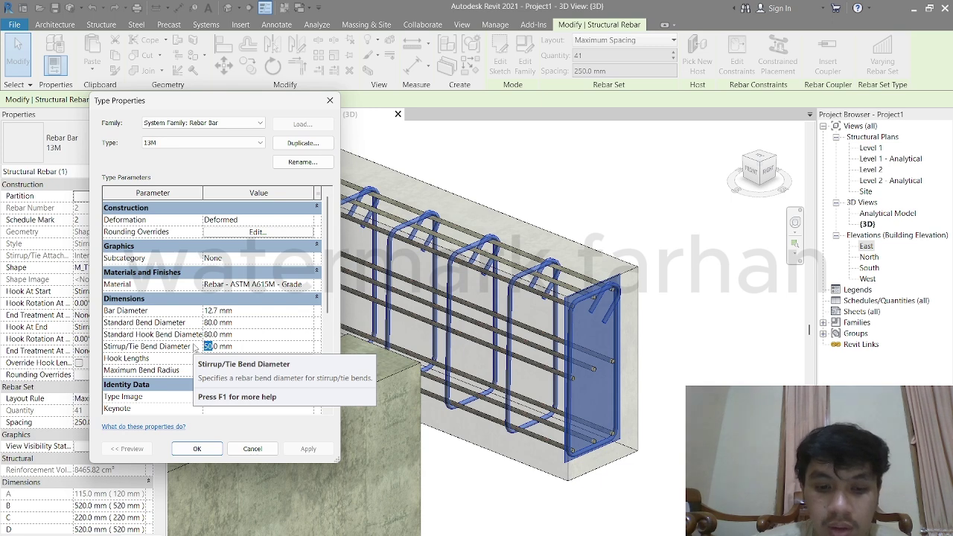
text(20)
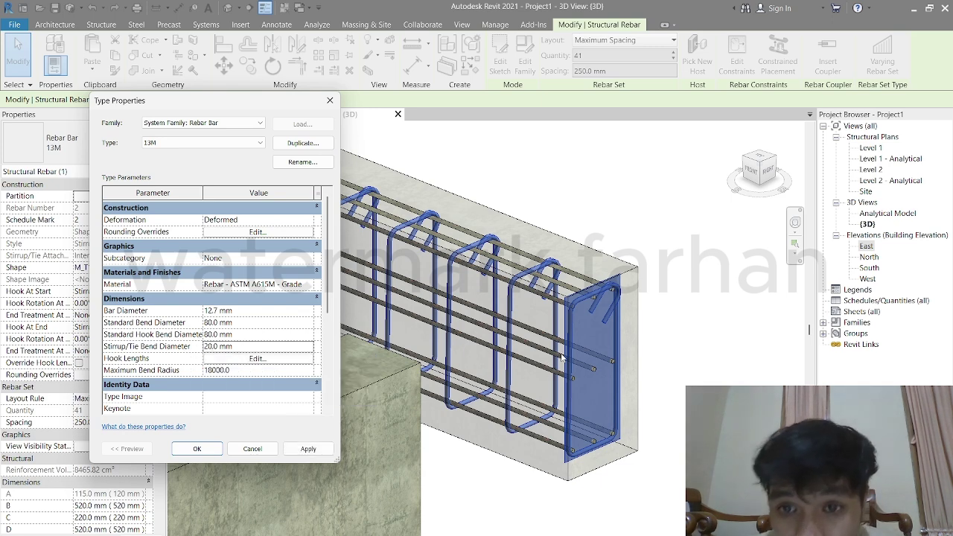
click(308, 449)
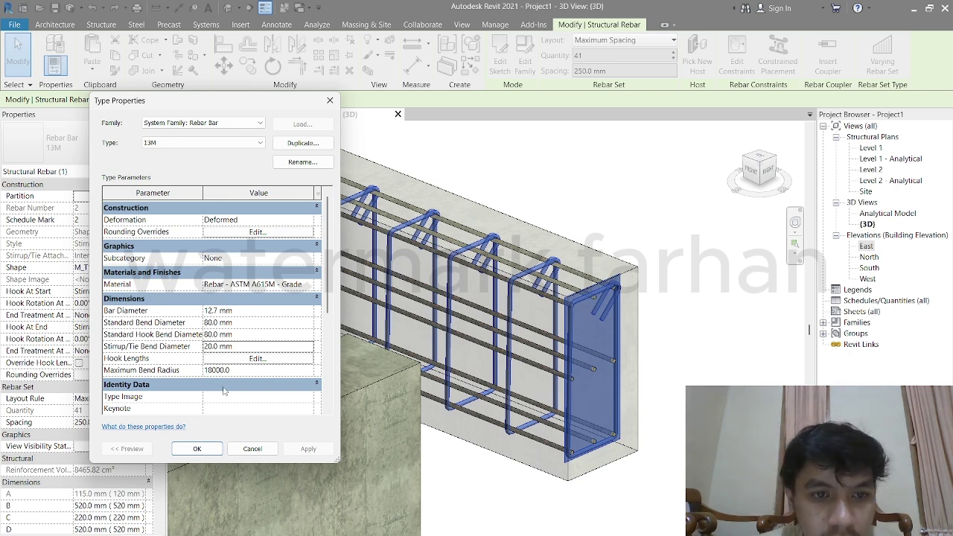
click(246, 449)
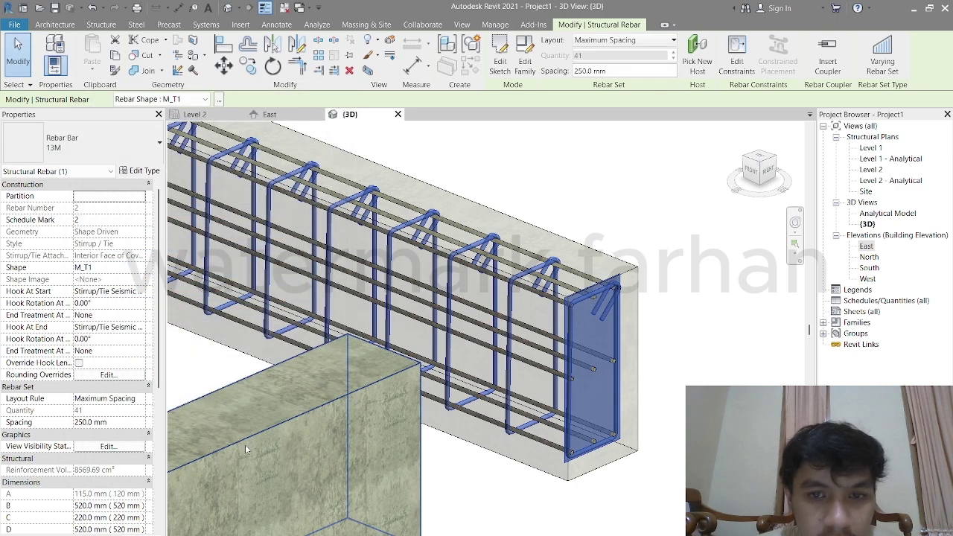
key(Escape)
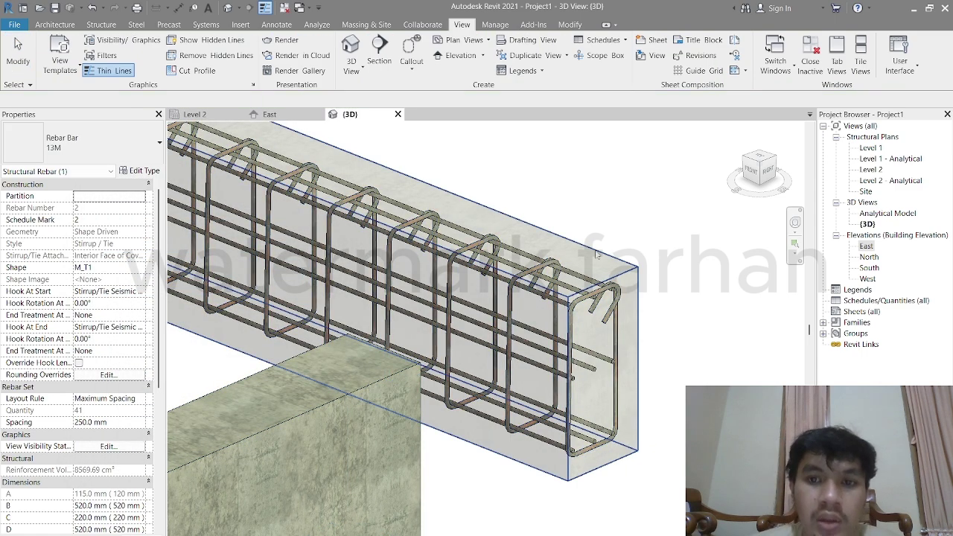
View the transparent reinforced beam along its full length, from its end and together with the opaque concrete beam.
scroll(612, 262, down, 4)
shift+middle_drag(612, 263, 603, 368)
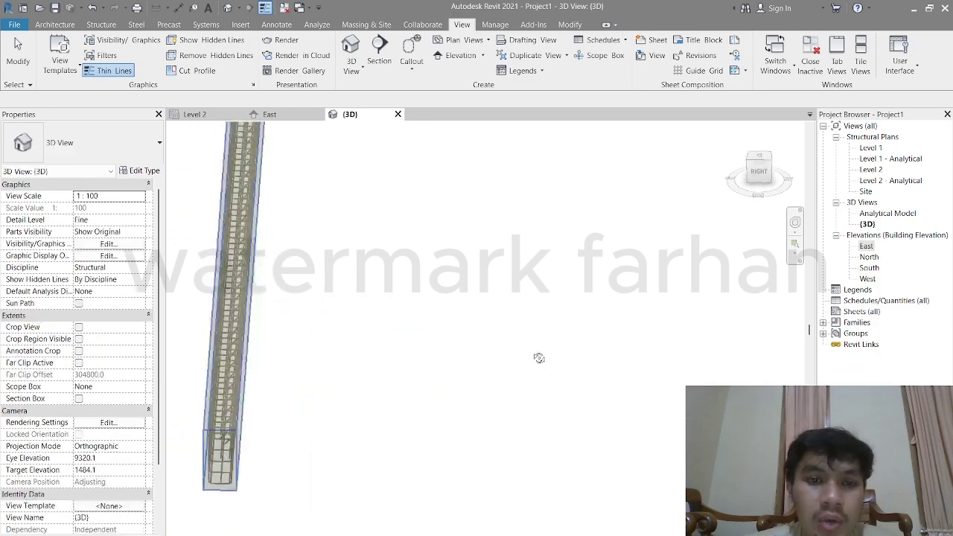
shift+middle_drag(387, 298, 366, 320)
shift+middle_drag(487, 323, 521, 372)
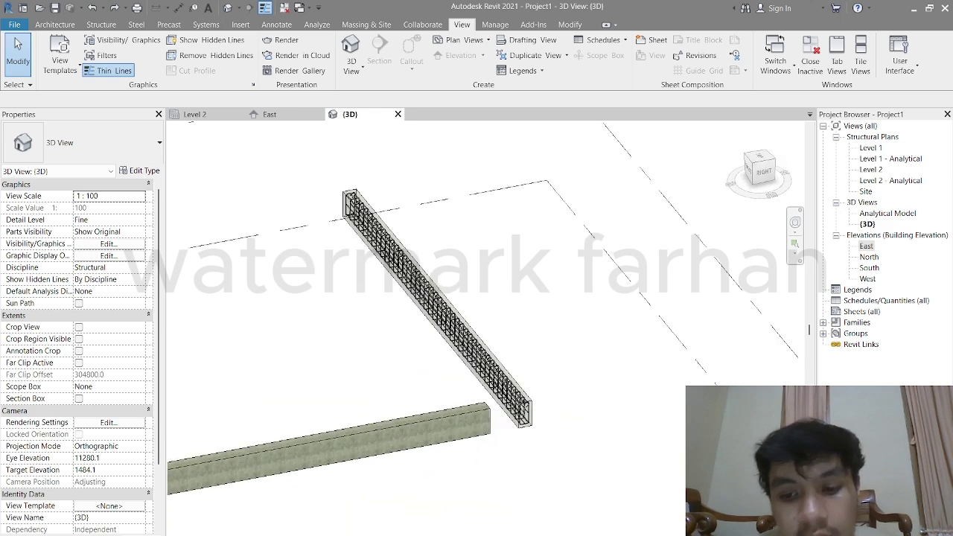
click(585, 535)
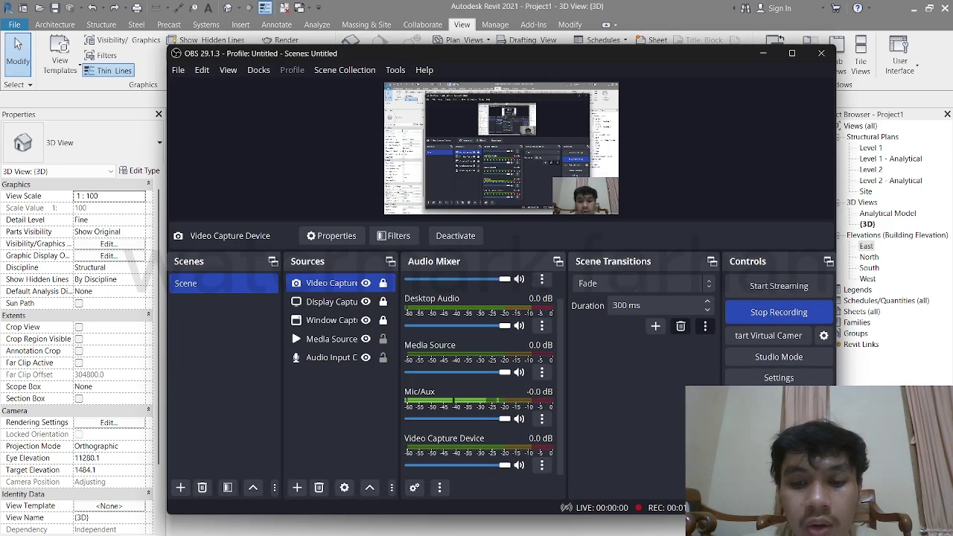